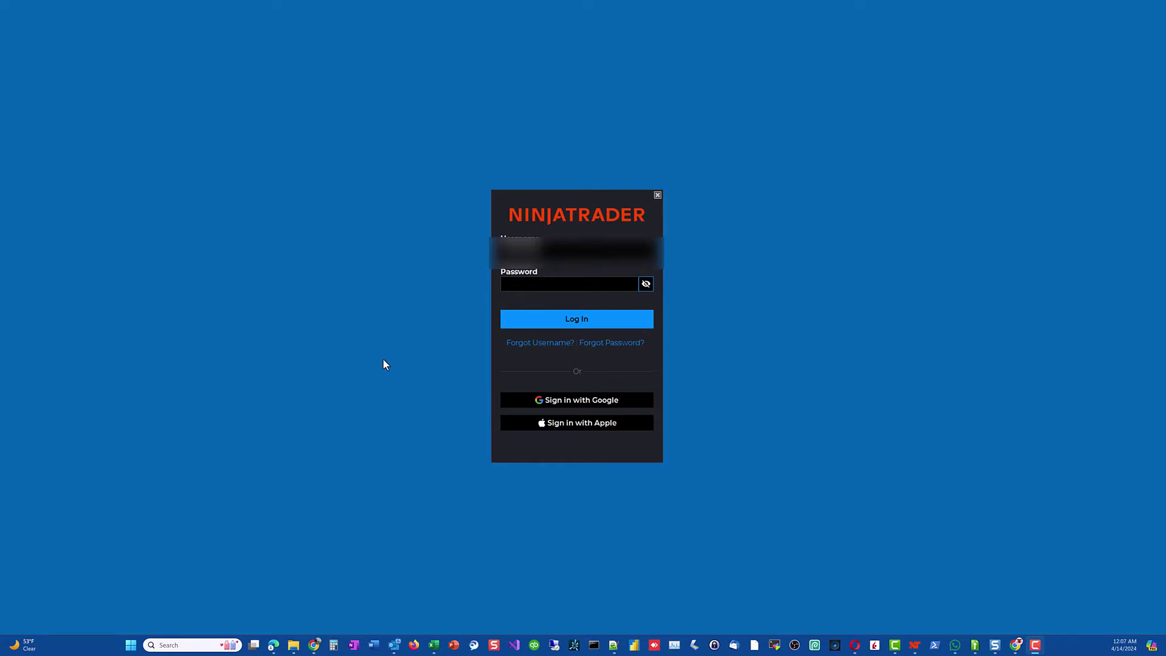
Step: Log in to NinjaTrader with the account password and bring its window forward
click(528, 282)
text(***)
key(Return)
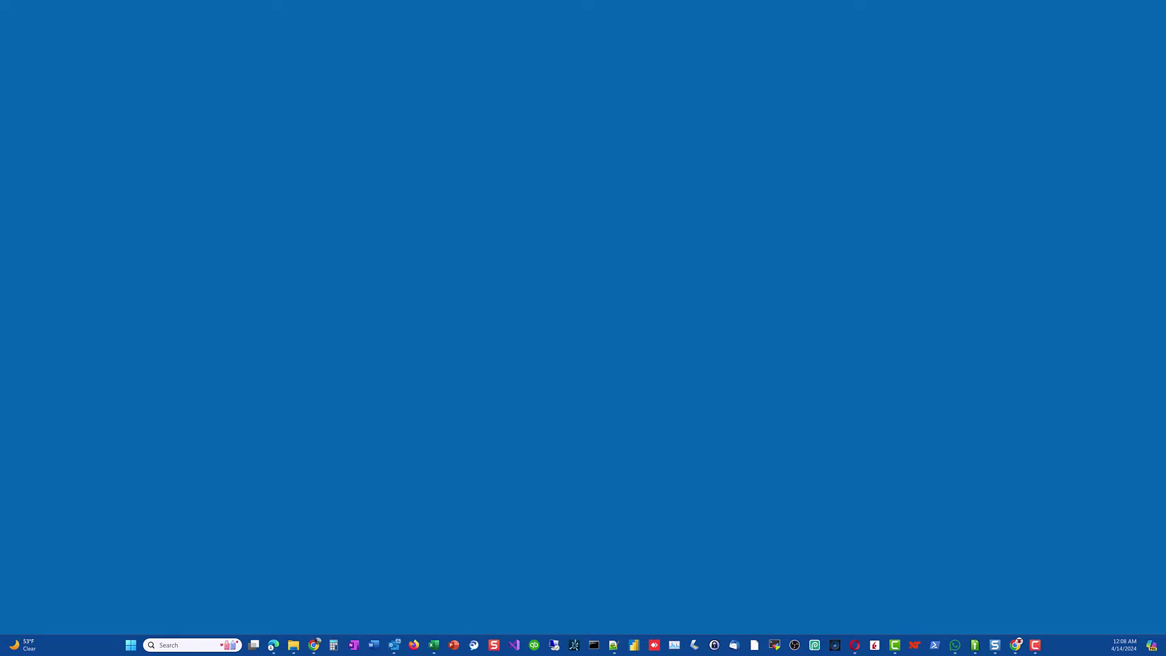
click(914, 645)
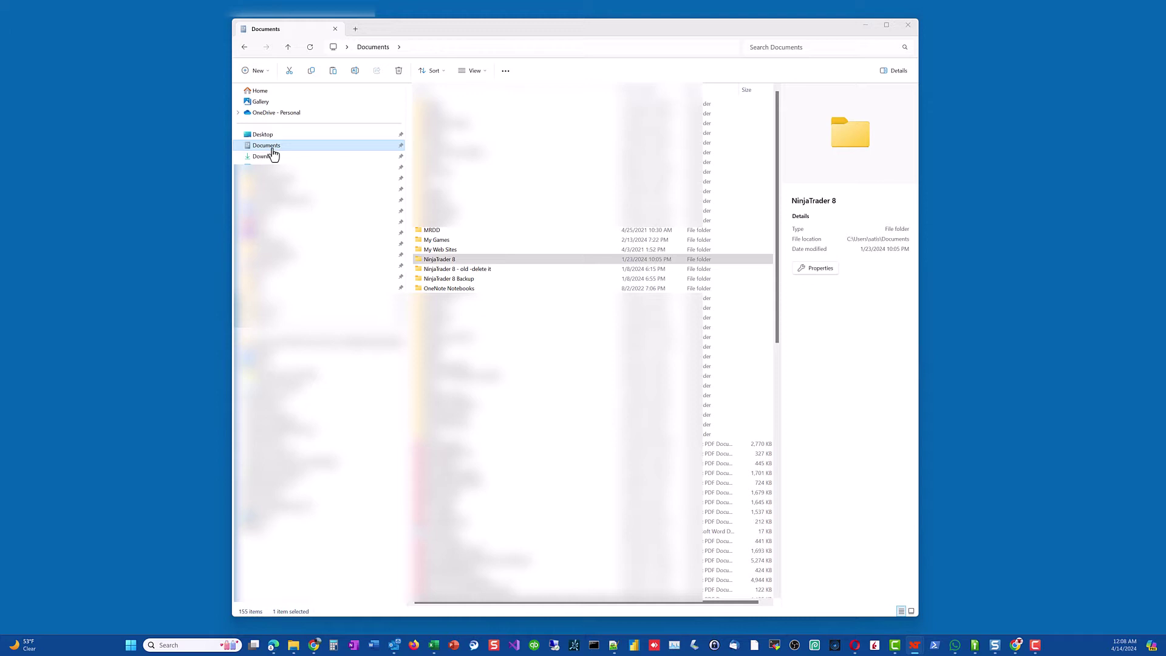
Step: Open the replay data folder at Documents > NinjaTrader 8 > db > replay
click(438, 261)
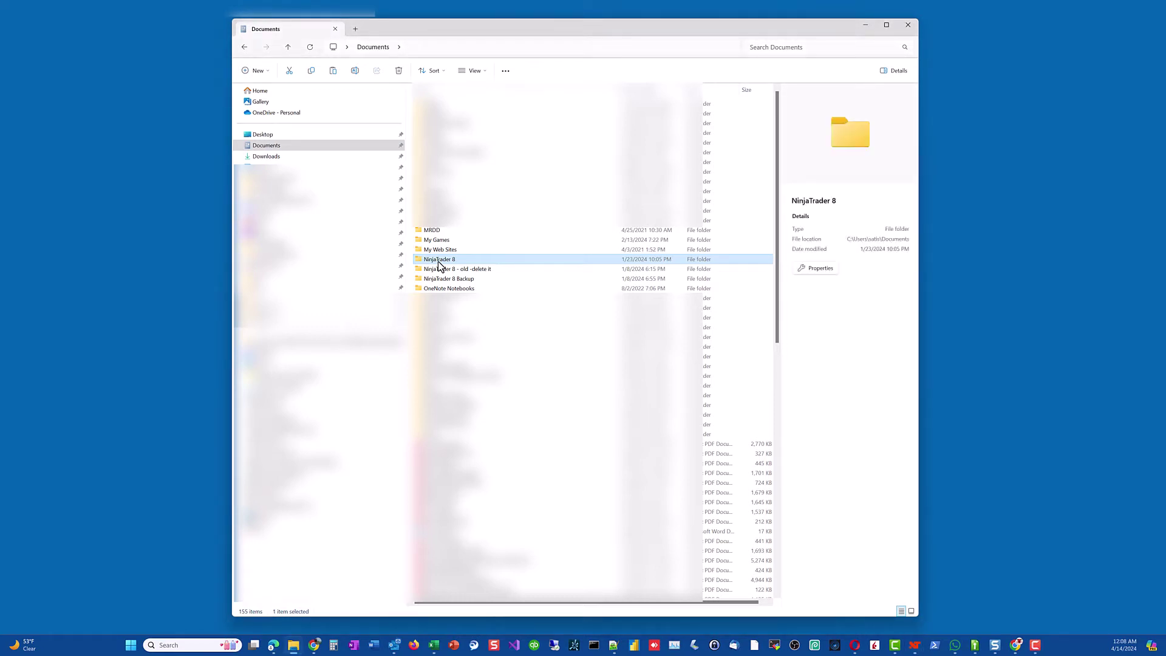
double_click(438, 262)
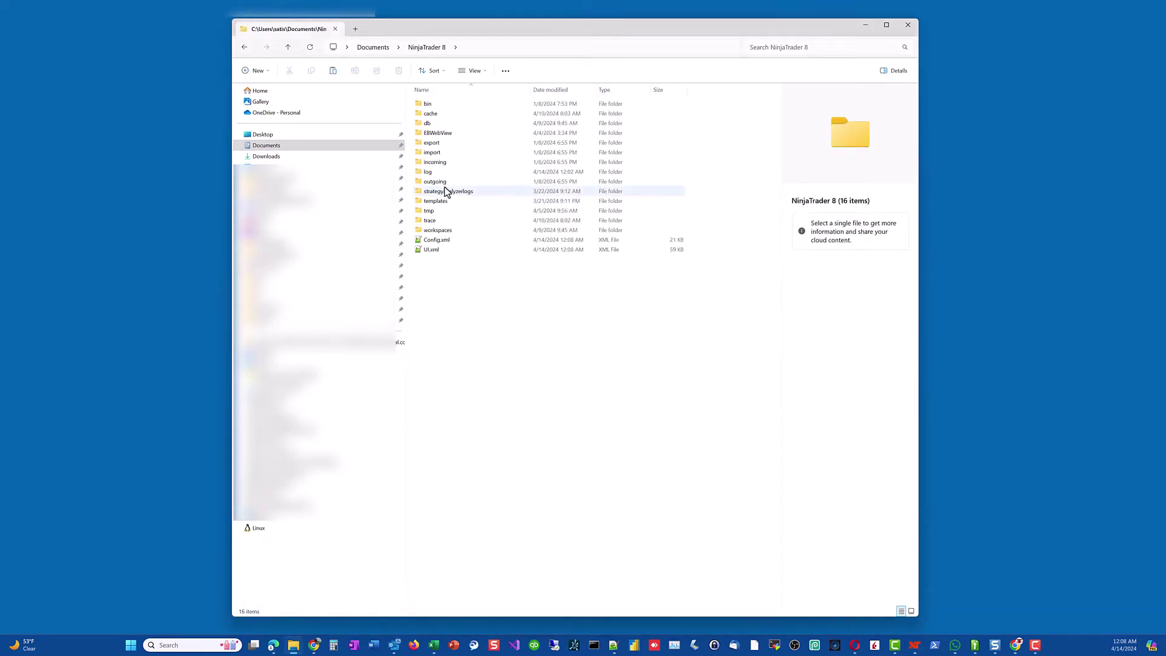
click(427, 124)
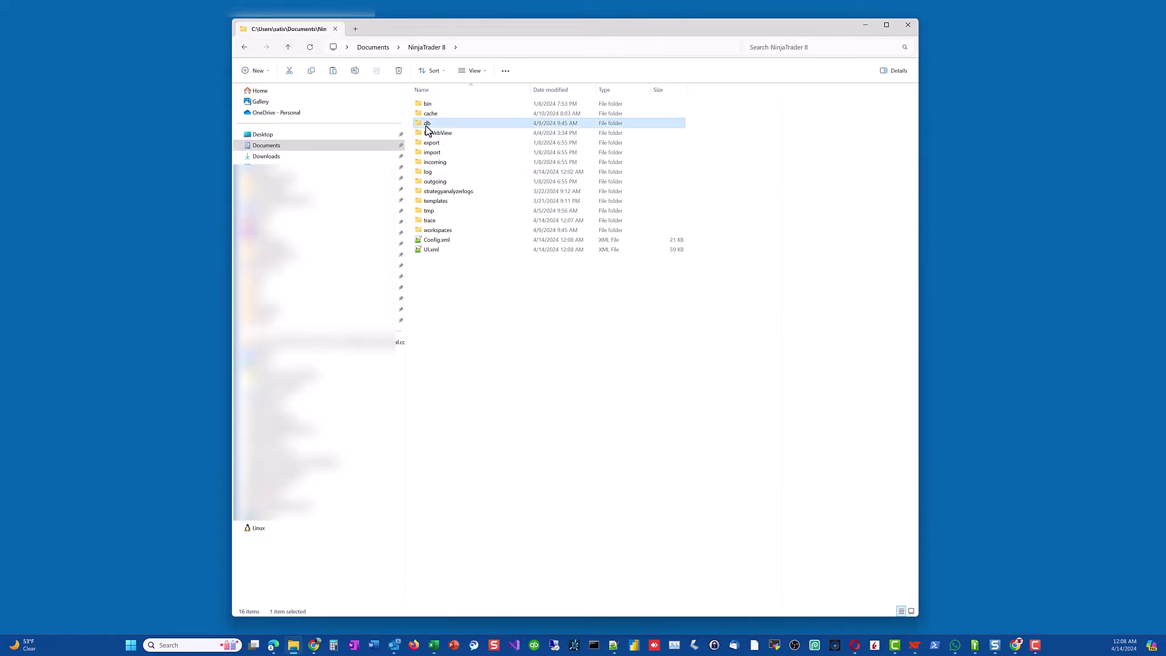
double_click(427, 124)
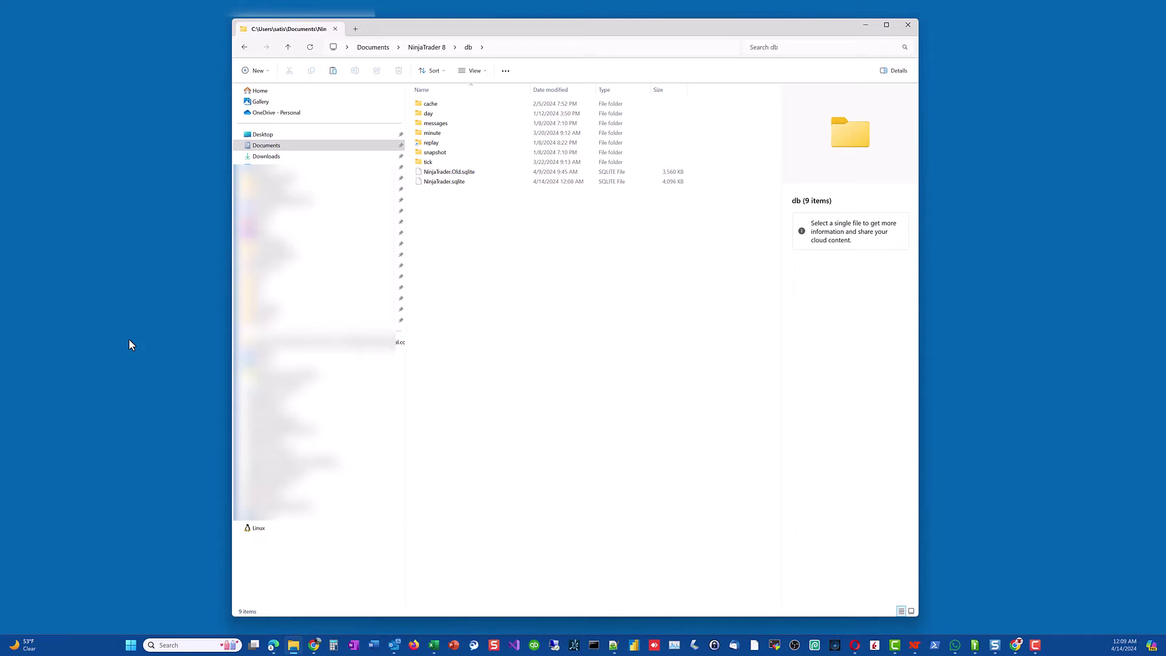
click(440, 145)
double_click(440, 145)
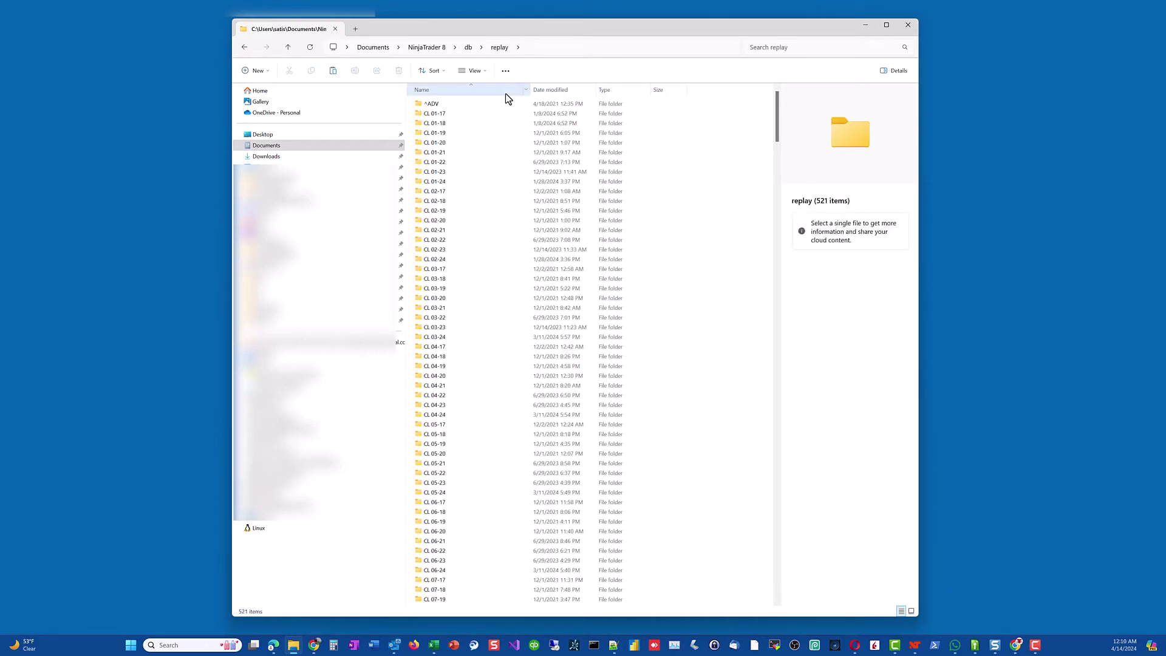
Step: Examine the contract folders stored in the replay folder, from CL through ZN, including the NQ contracts
scroll(488, 289, down, 20)
scroll(483, 289, down, 20)
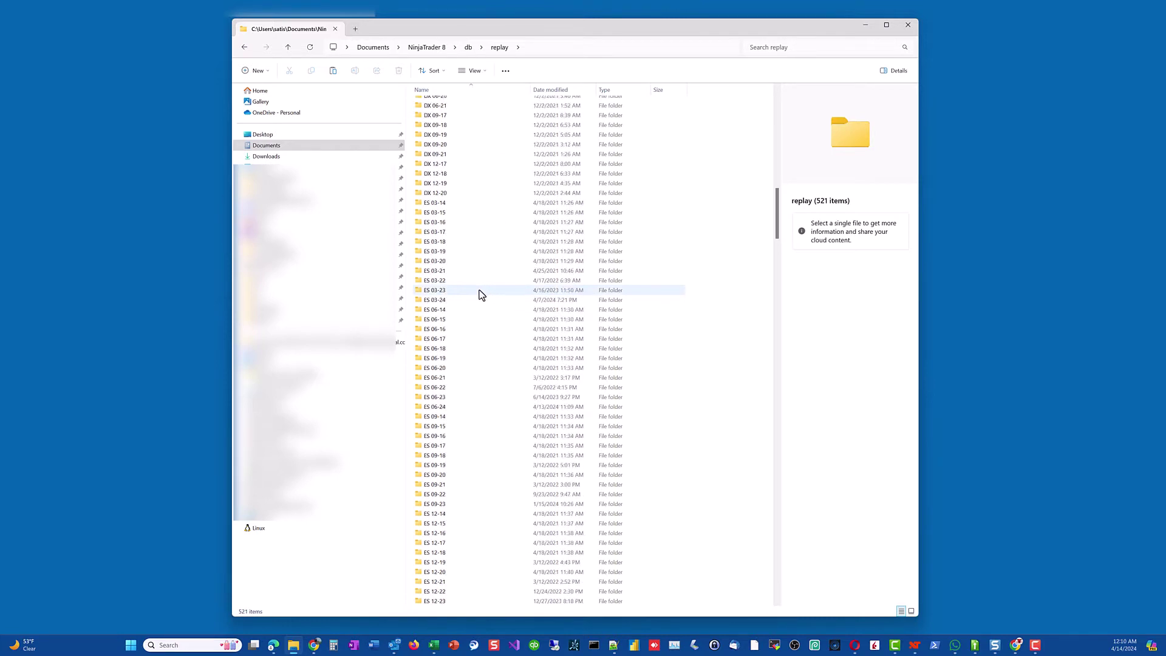
scroll(475, 295, down, 20)
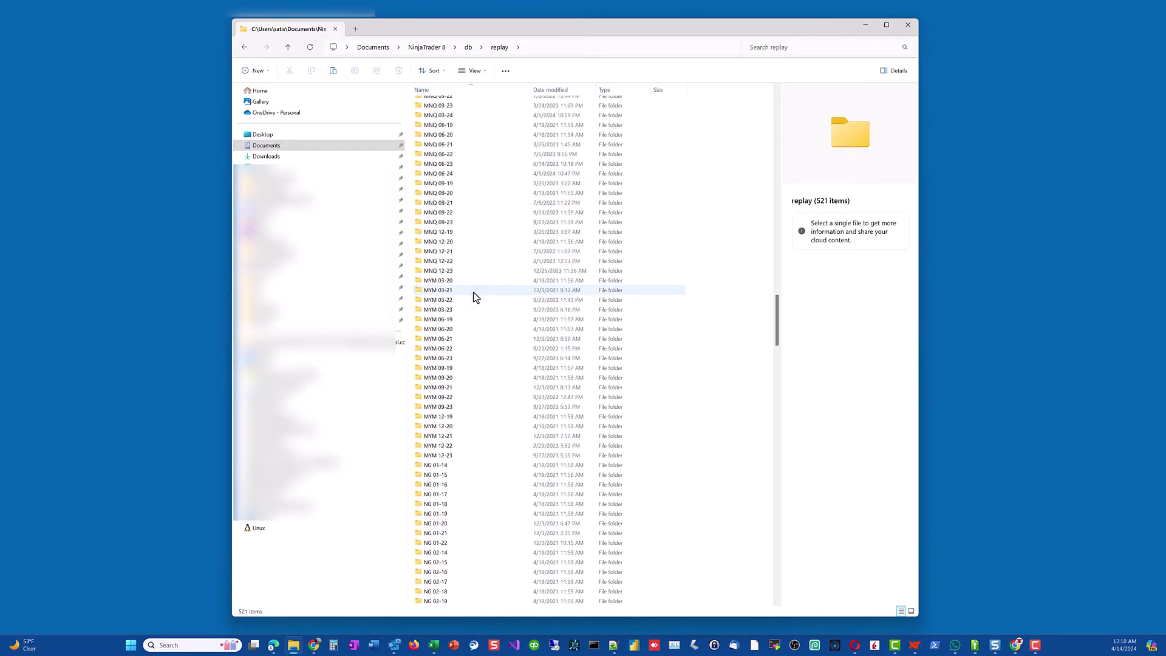
scroll(470, 297, down, 20)
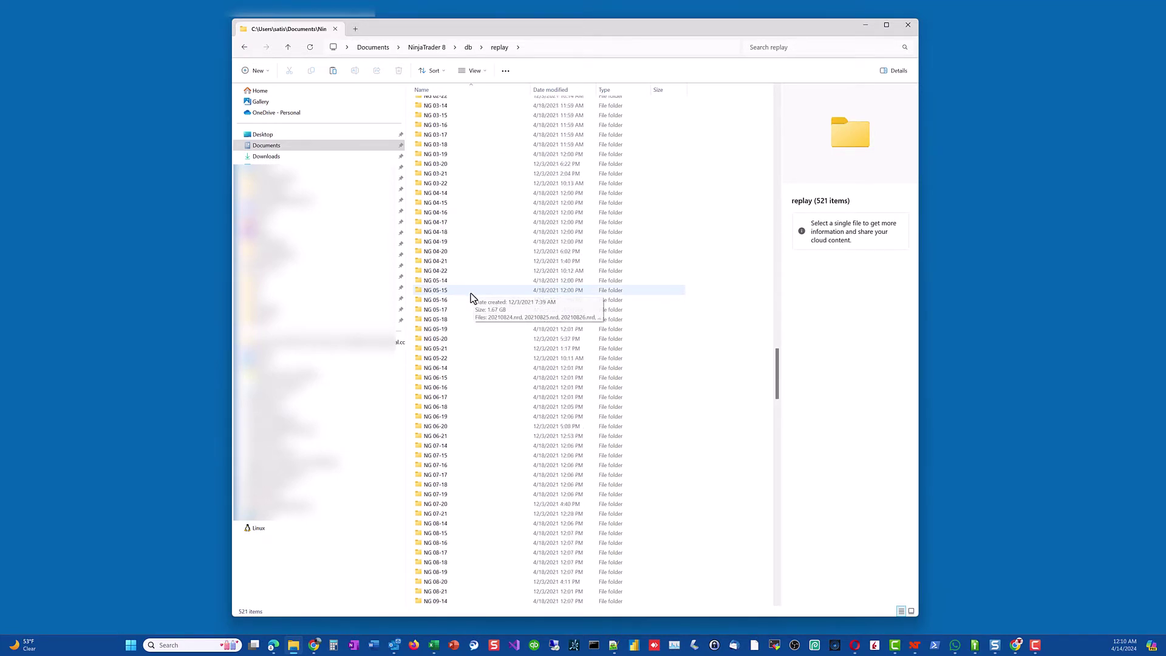
scroll(468, 316, down, 20)
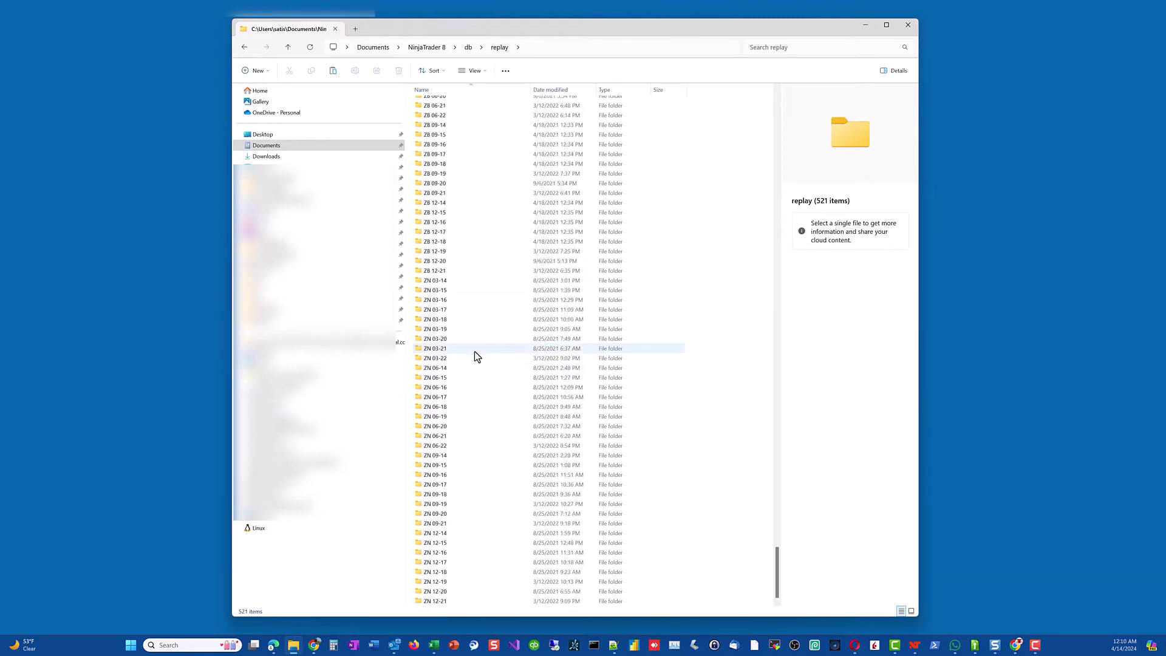
scroll(476, 349, up, 11)
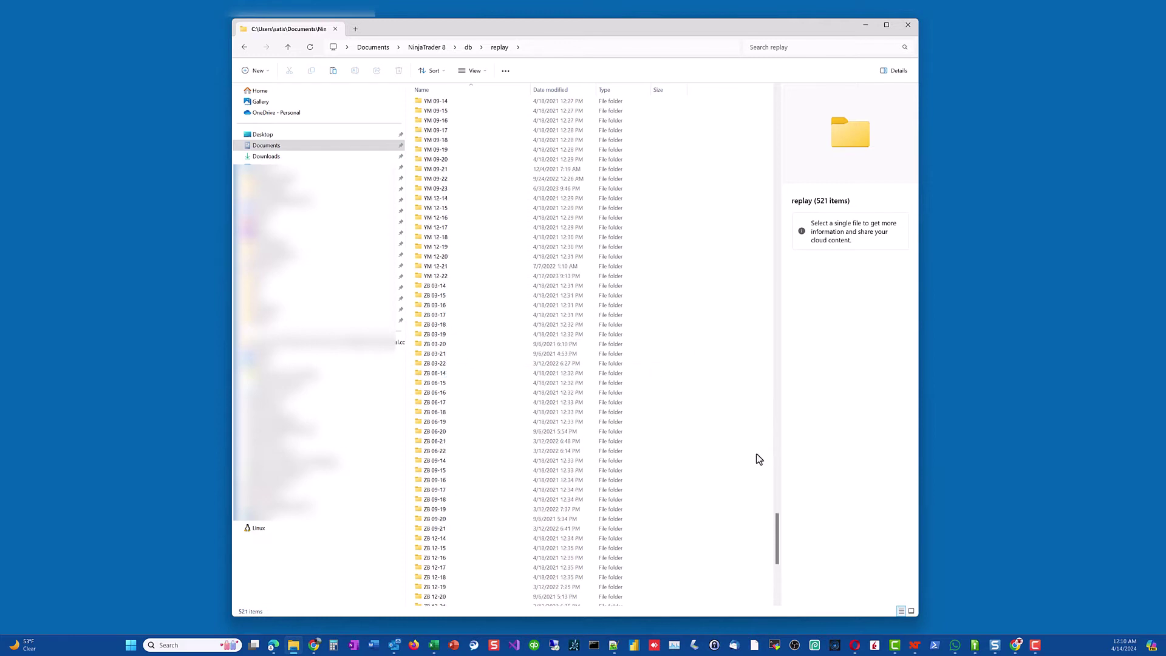
drag(777, 456, 762, 418)
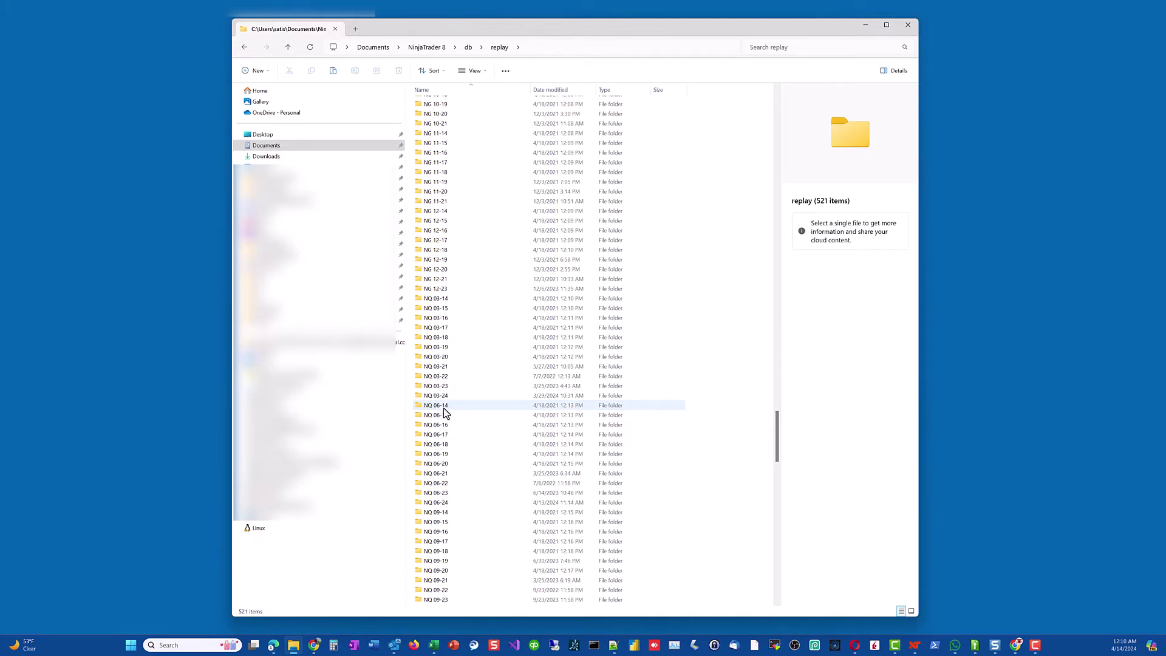
mouse_move(446, 407)
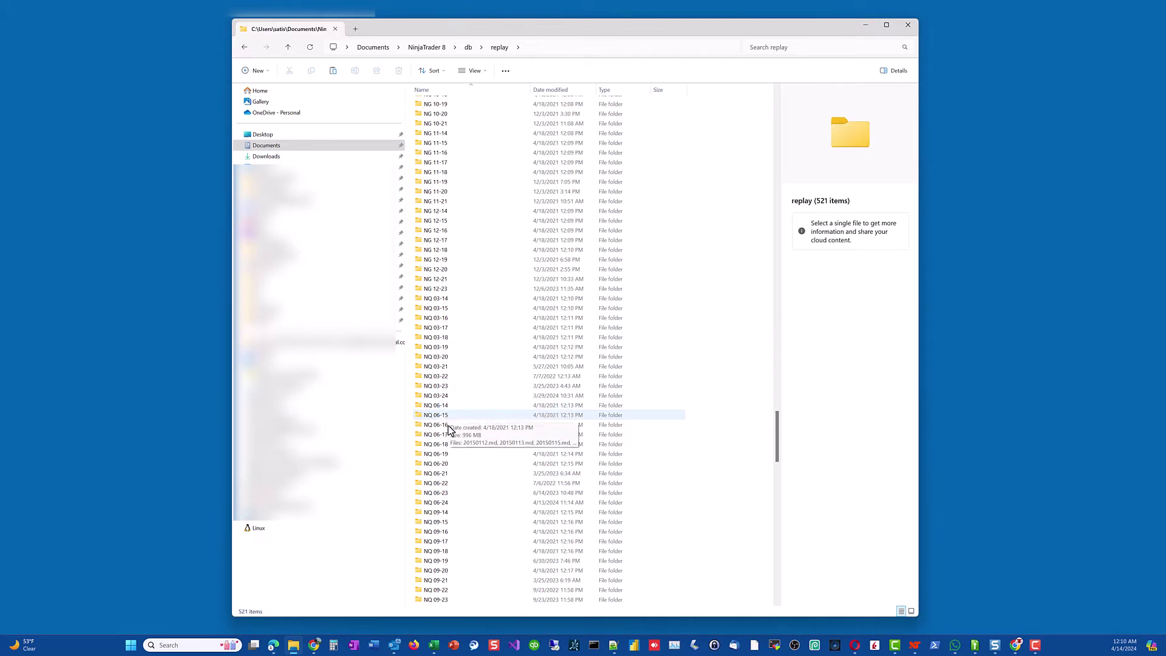
mouse_move(445, 490)
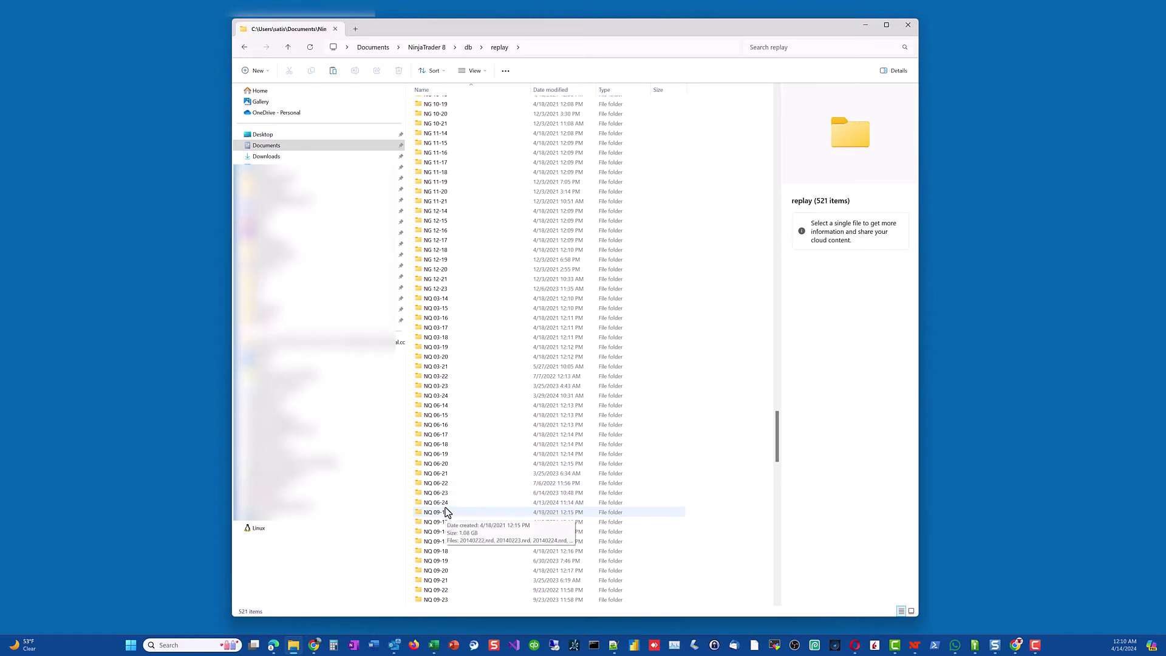
Step: Open the NQ 06-24 folder, review its daily NRD replay files through April 2024, and close the file window
click(438, 504)
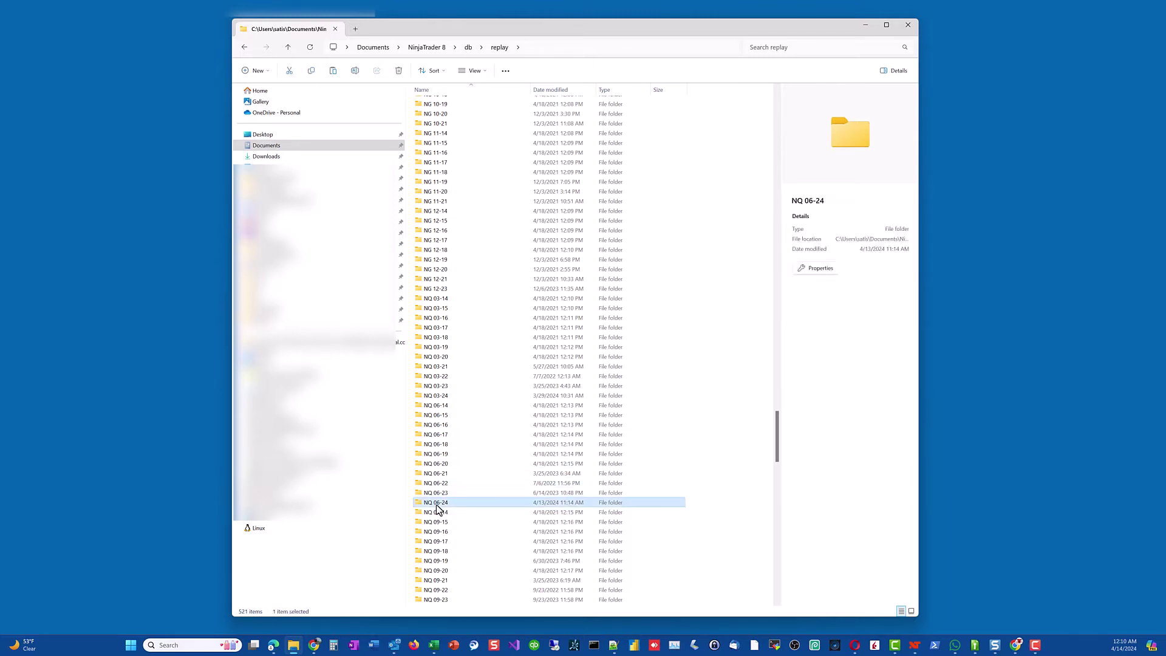
double_click(438, 504)
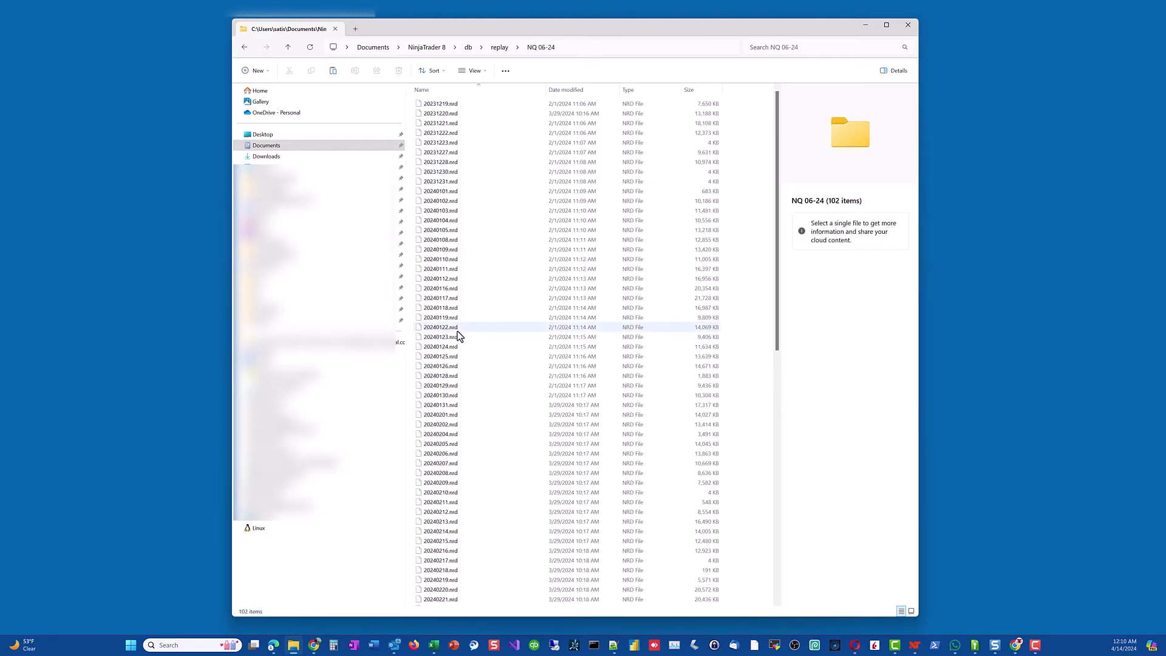
scroll(457, 336, down, 17)
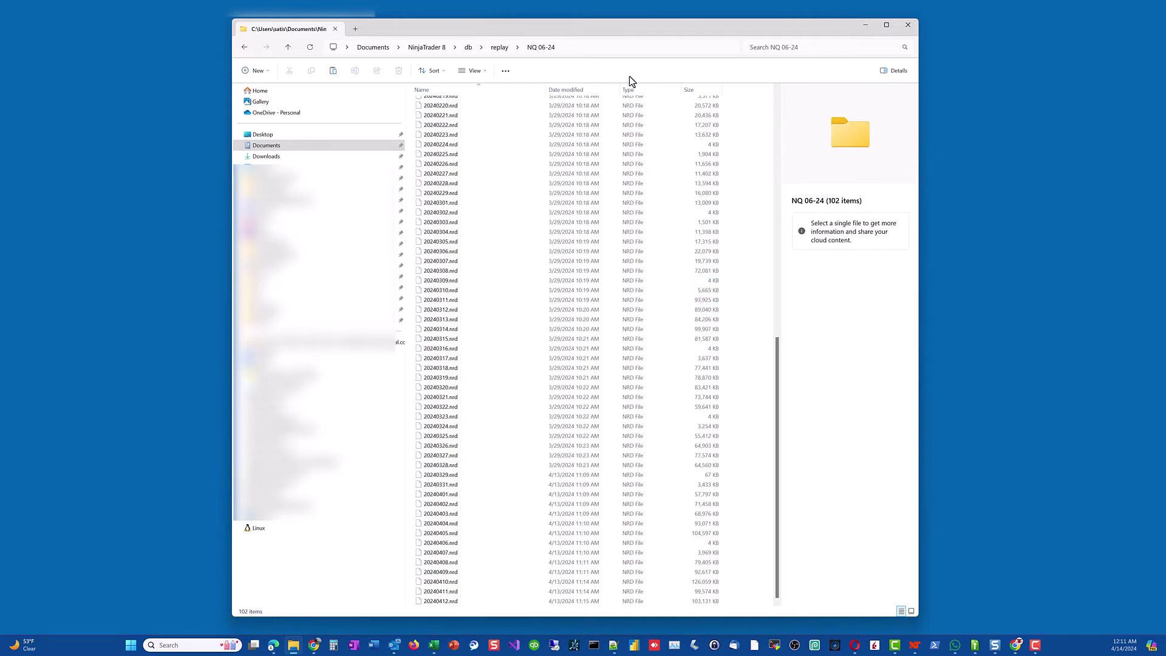
click(903, 29)
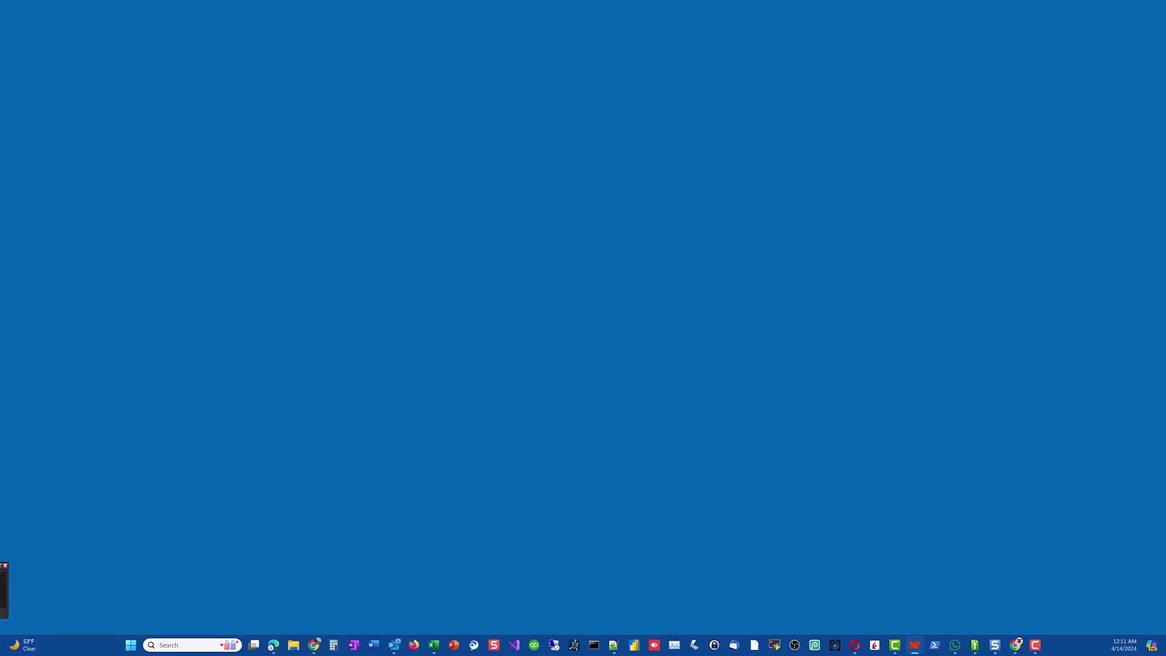
Step: Move the NinjaTrader Control Center fully onto the screen and start the Playback connection
drag(0, 426, 345, 393)
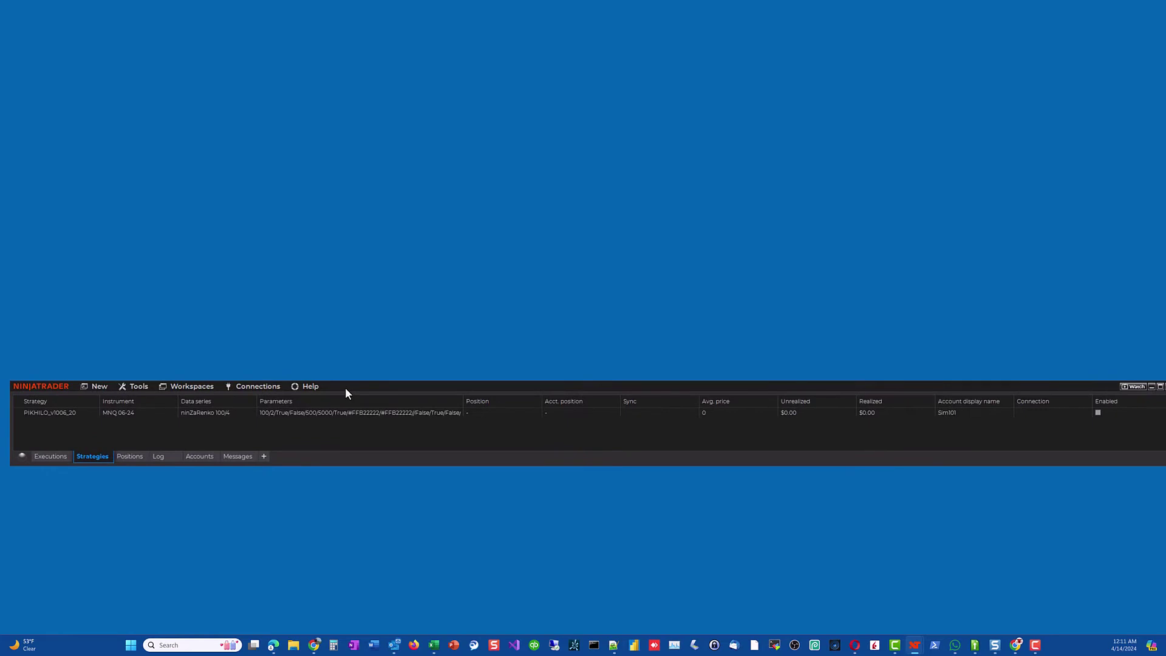
click(262, 392)
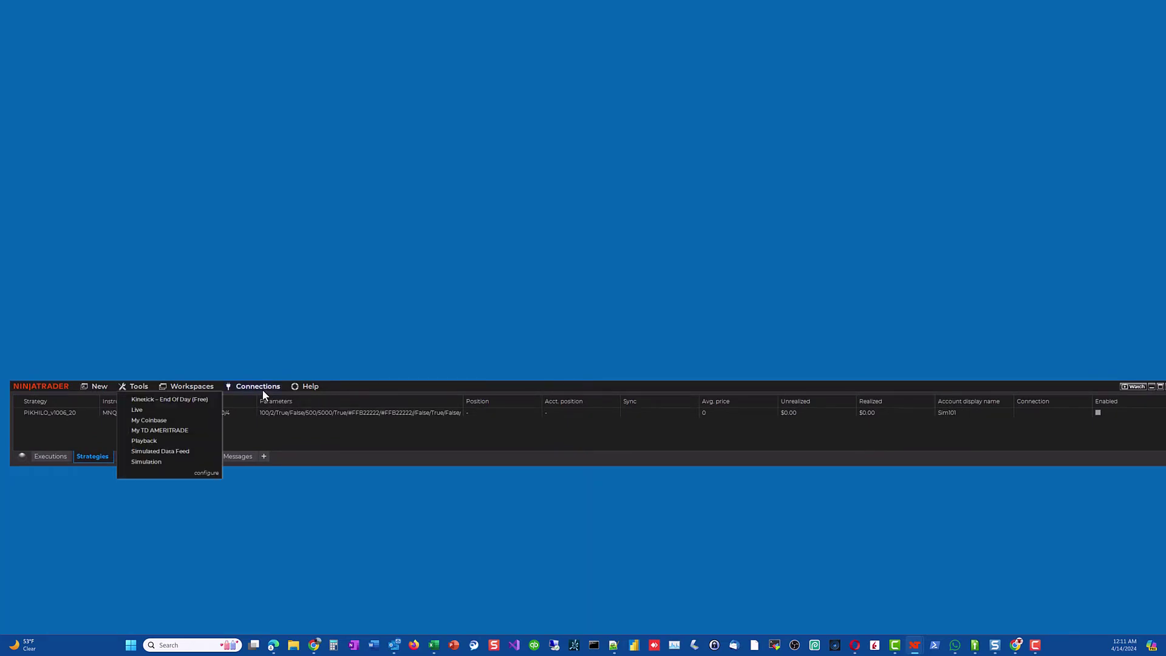
click(150, 441)
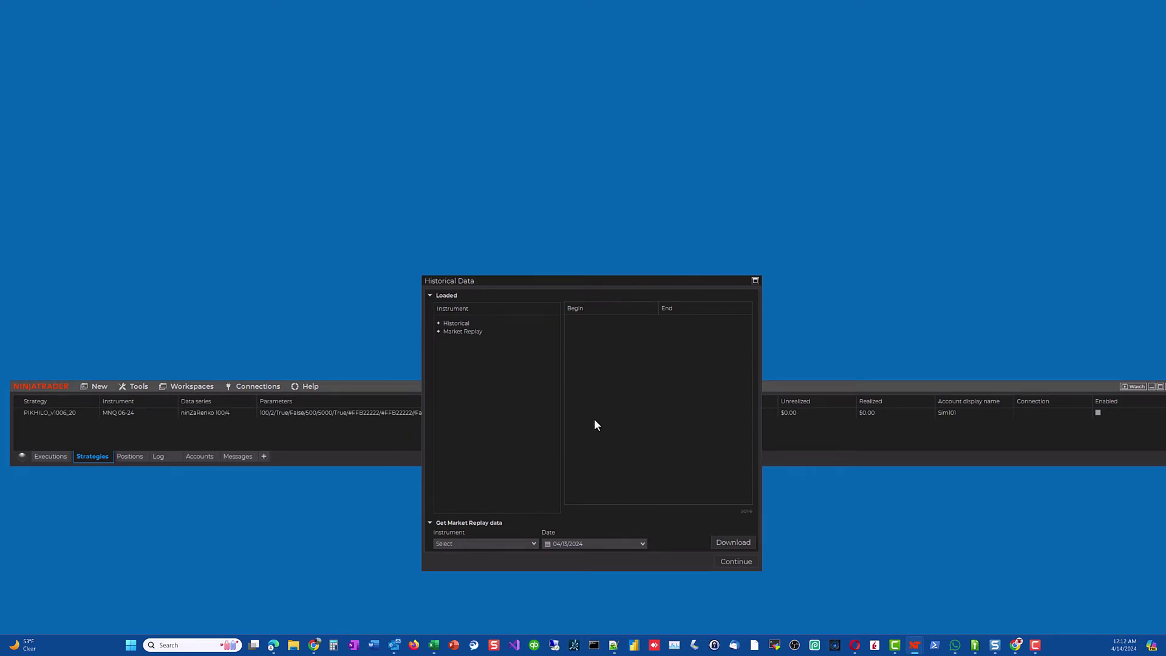
Step: Review the Market Replay instruments loaded in Historical Data, collapse the list, and continue with the Playback connection
double_click(461, 331)
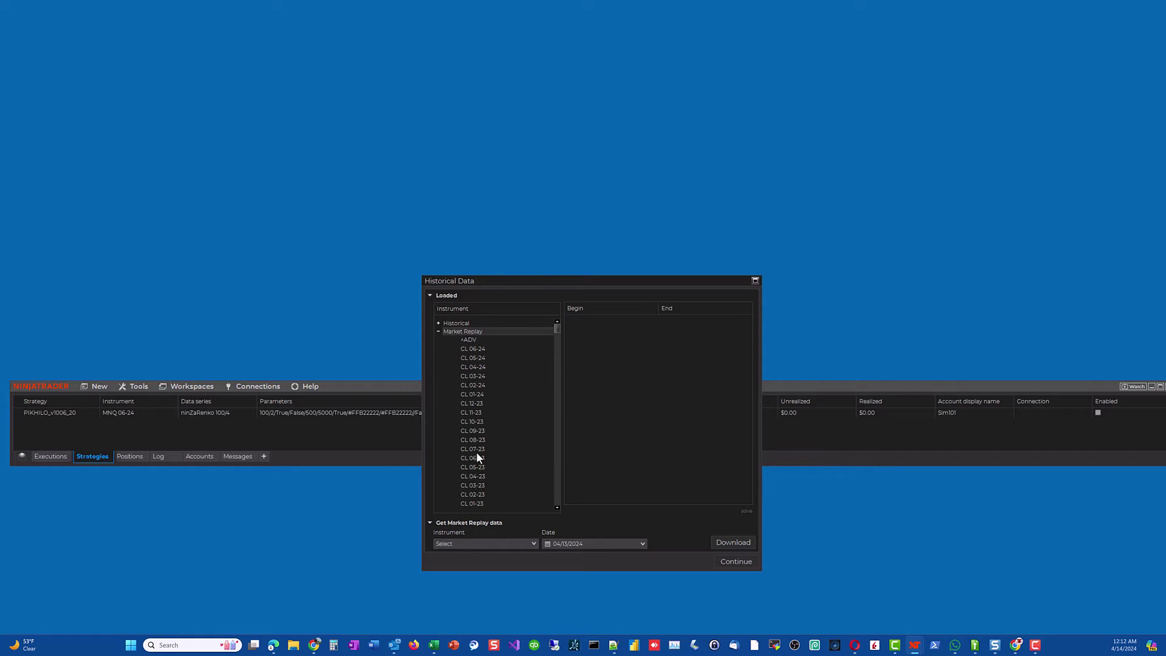
scroll(478, 455, down, 18)
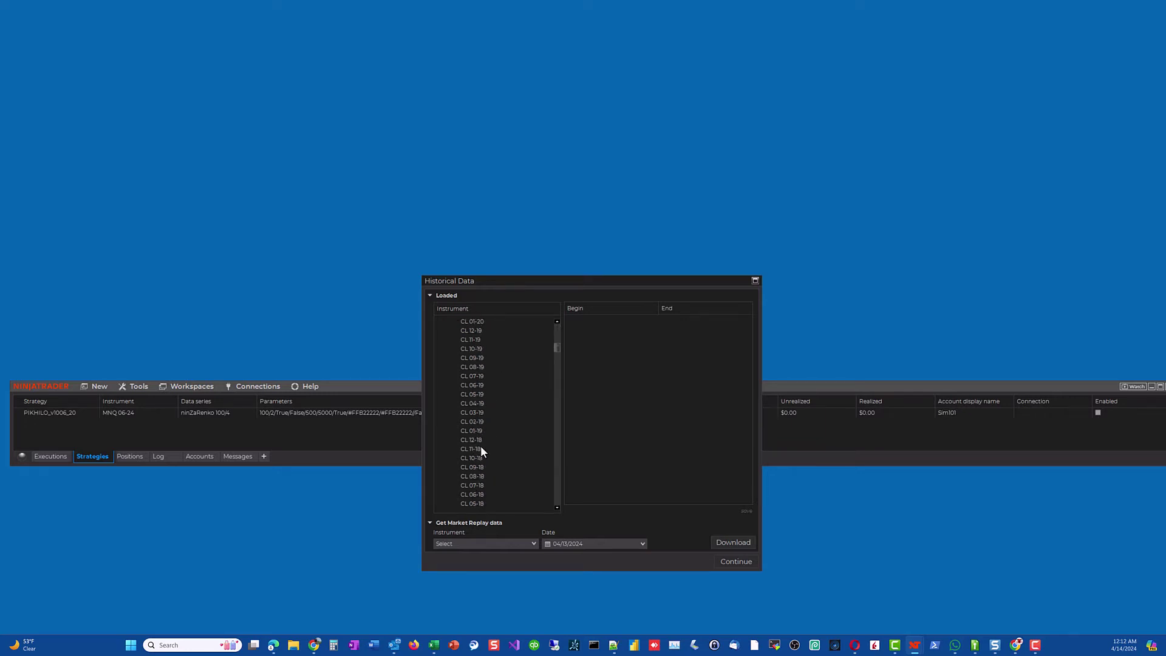
scroll(481, 451, down, 5)
drag(557, 353, 554, 471)
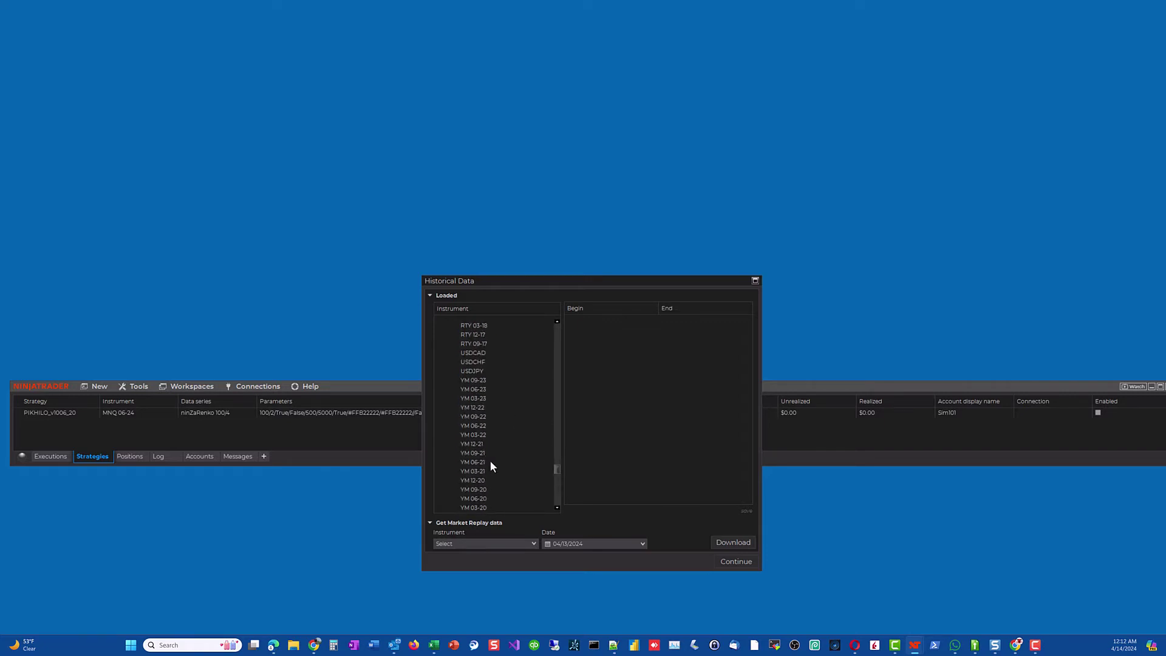
scroll(558, 480, up, 12)
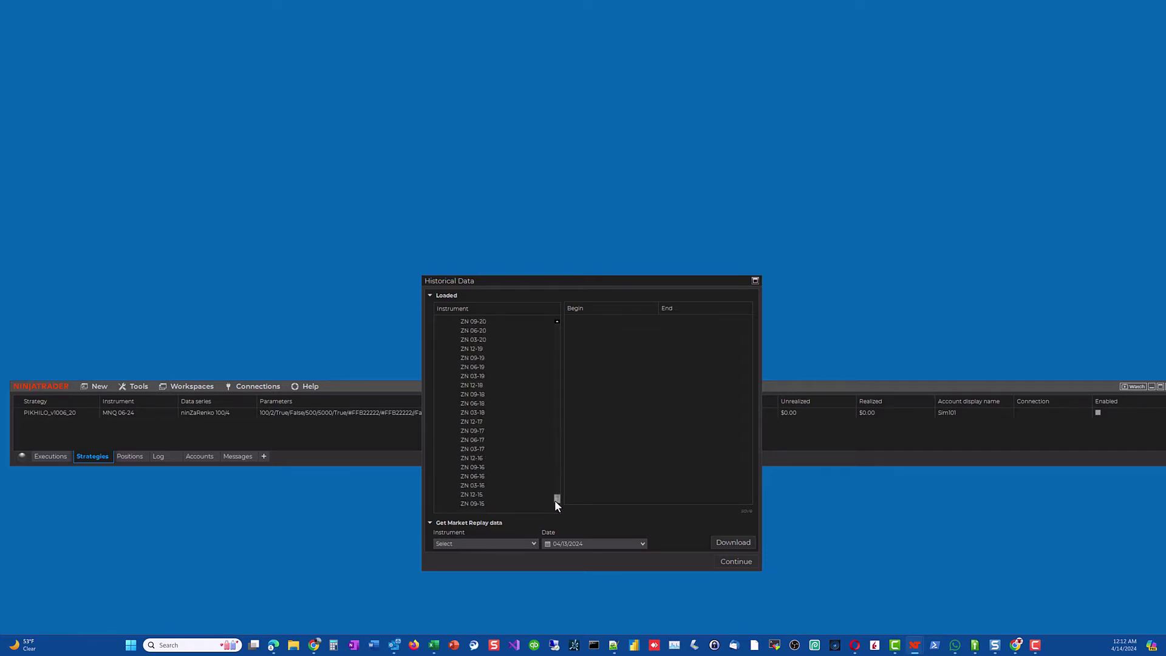
scroll(552, 389, up, 10)
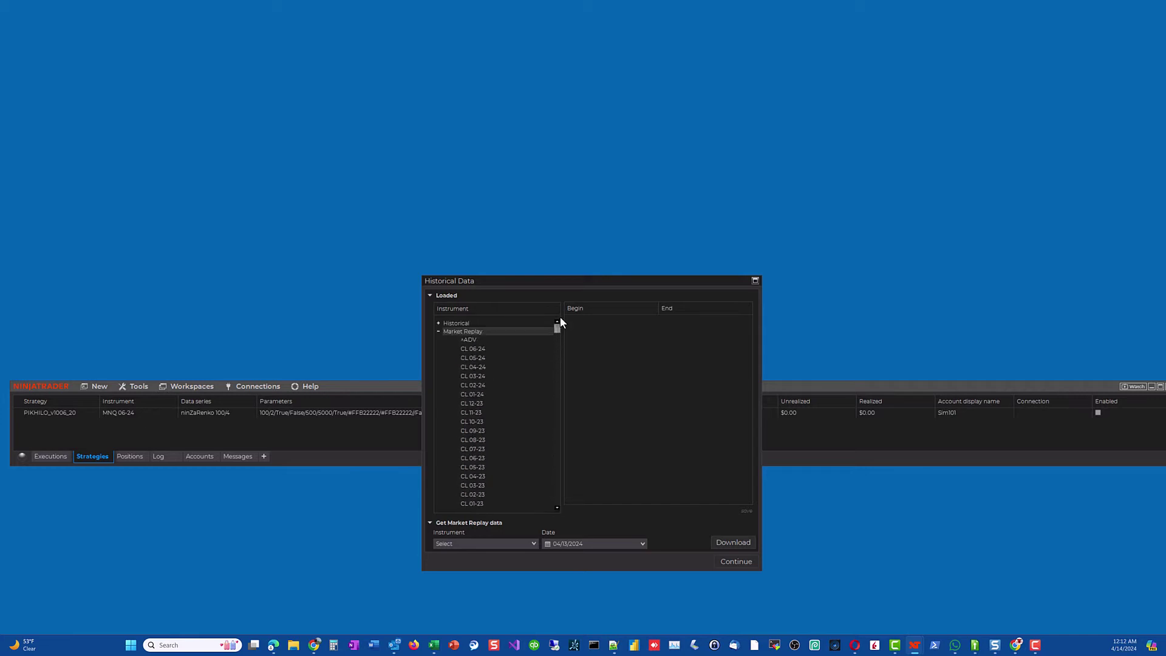
click(438, 331)
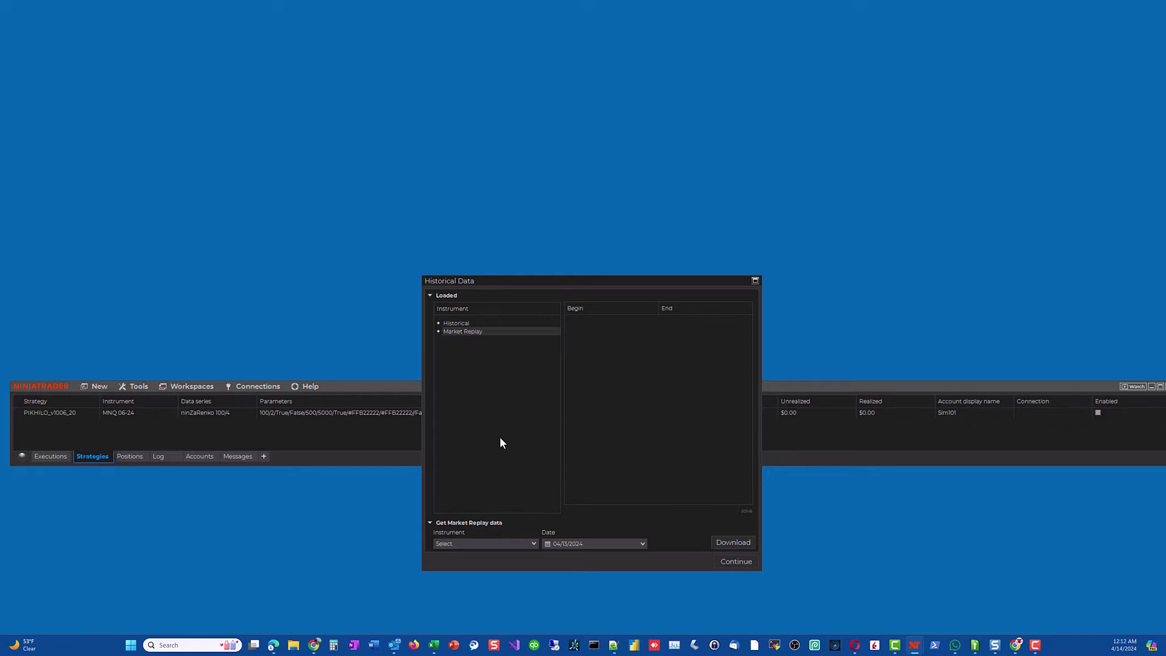
click(736, 562)
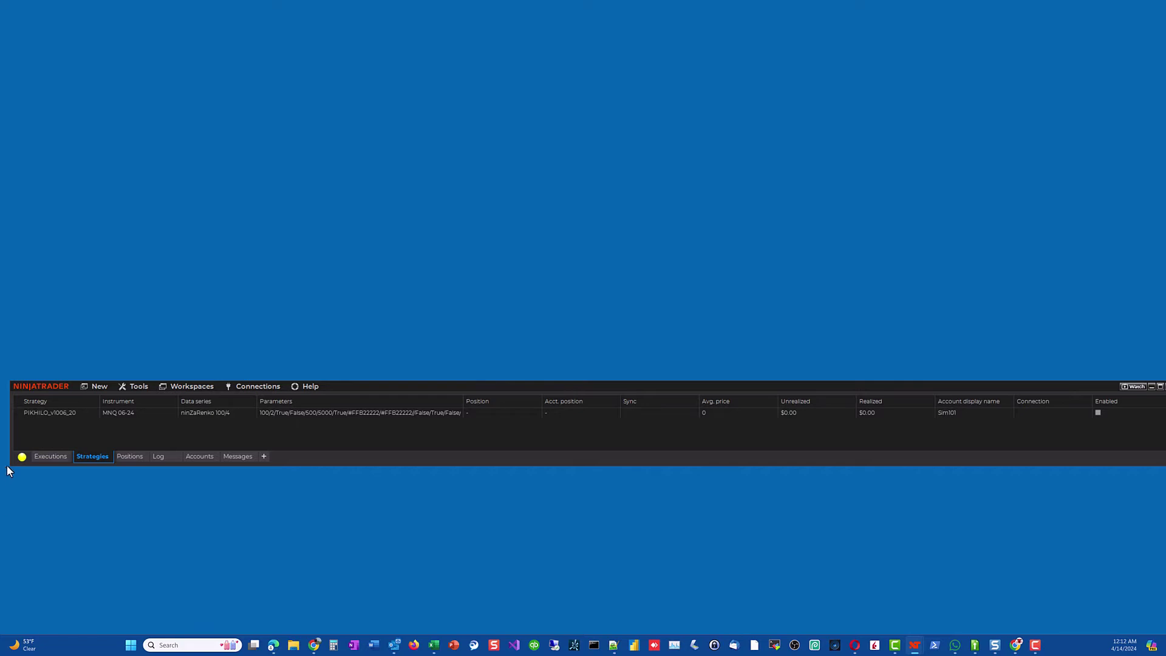
Step: Show the Control Center log and enlarge and reposition the window to read the playback connection messages
mouse_move(20, 465)
click(237, 456)
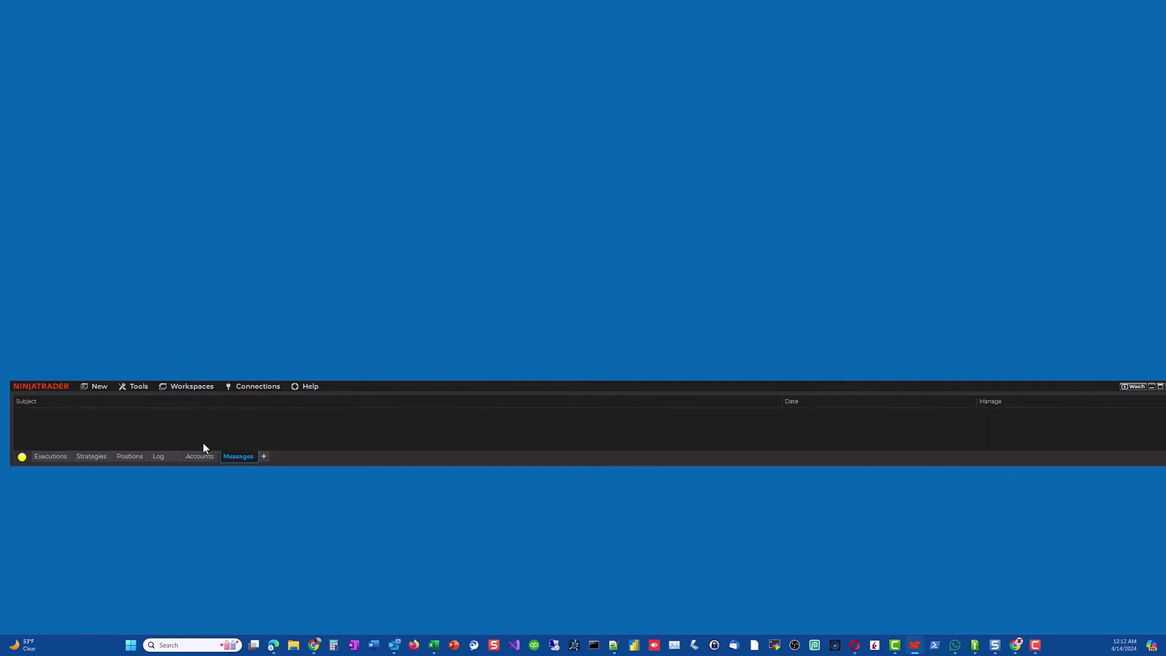
click(159, 457)
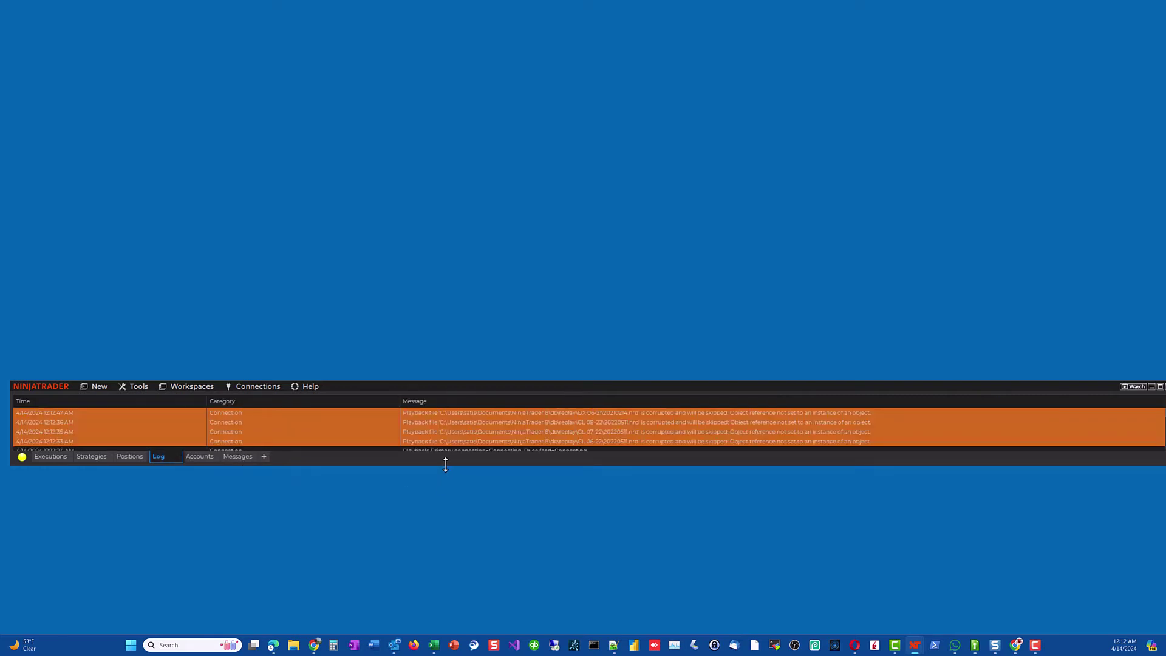
drag(446, 465, 438, 564)
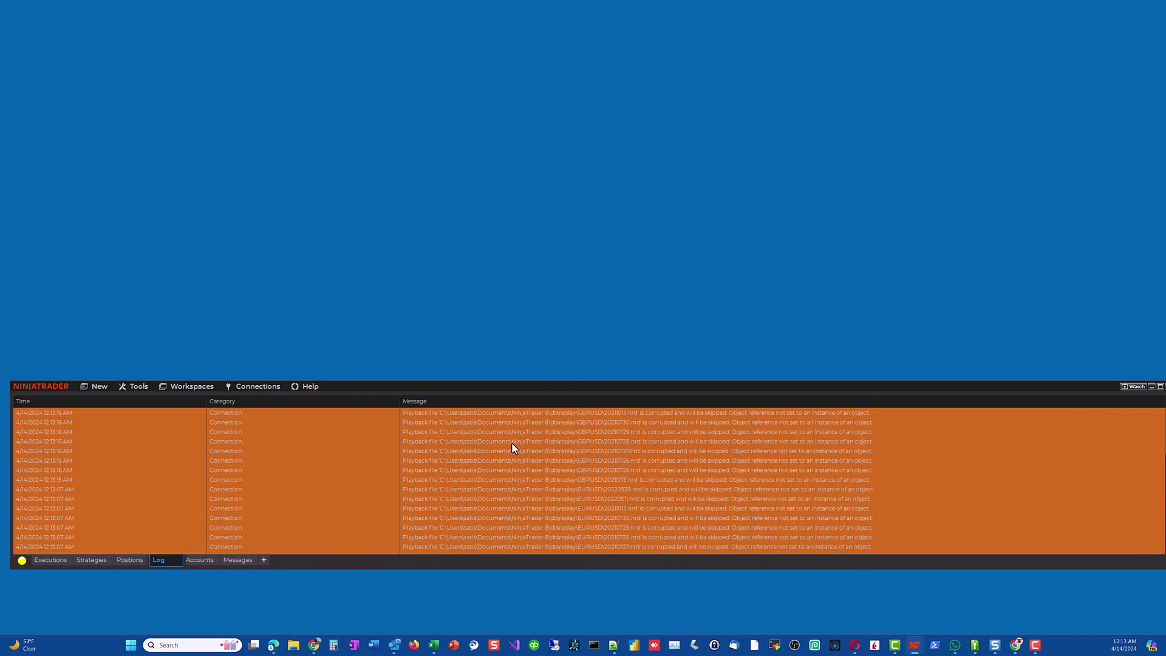
drag(367, 387, 396, 334)
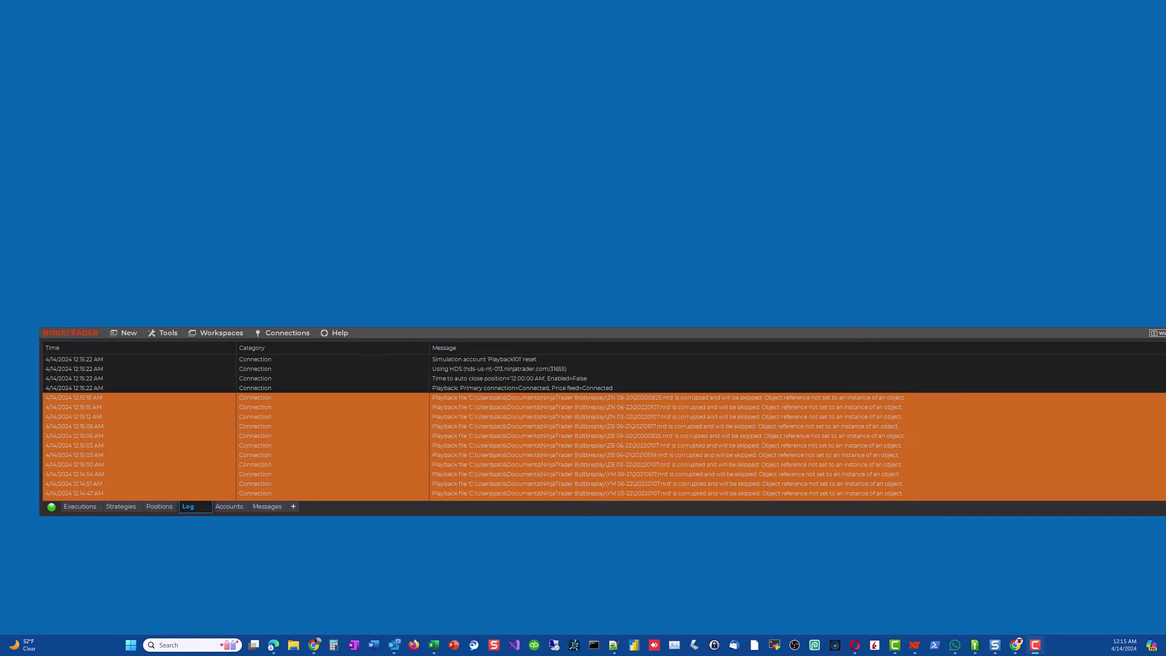
Step: Move the Playback control to a clear area of the desktop and check its selectable start and end dates
drag(253, 268, 550, 198)
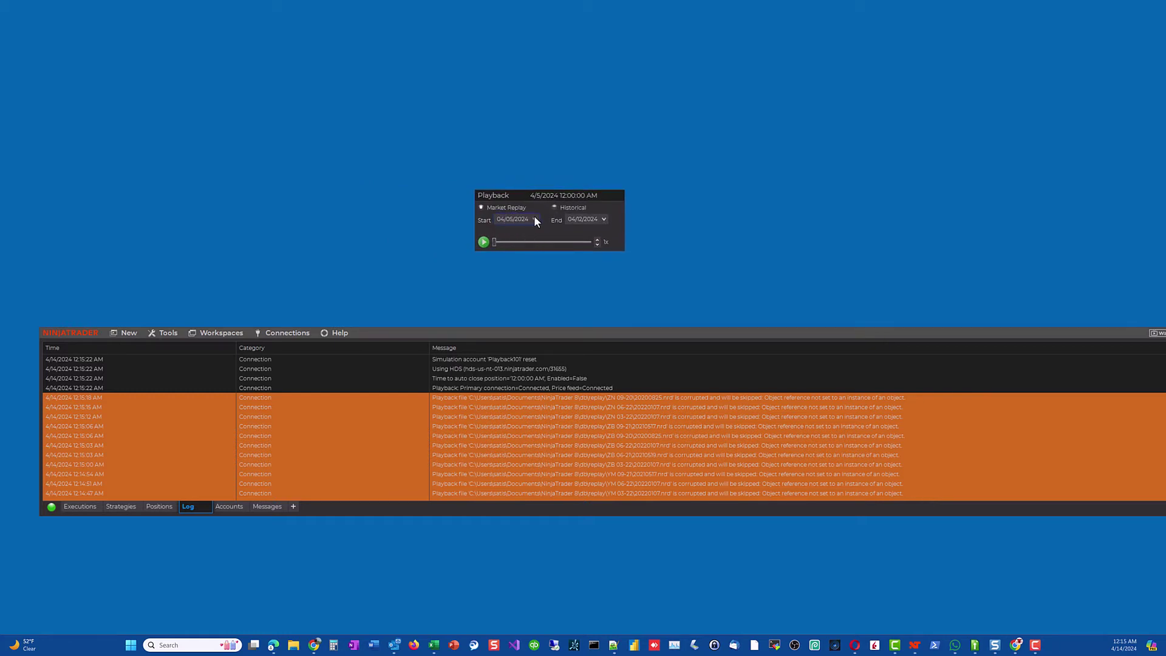
click(535, 219)
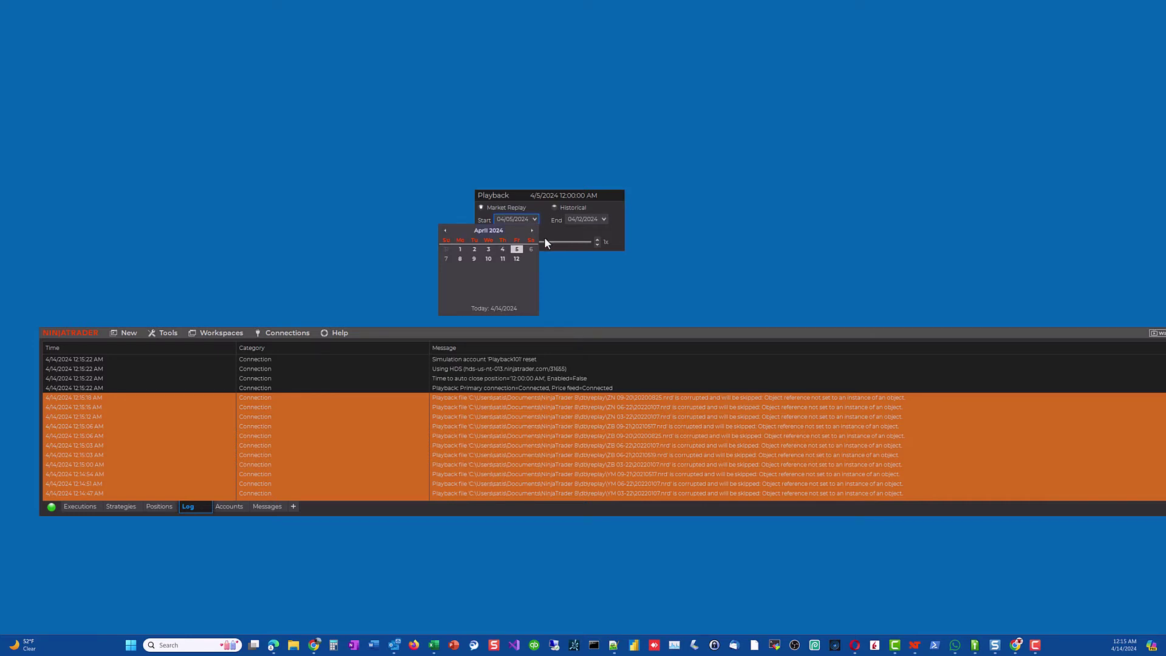
click(602, 219)
click(603, 218)
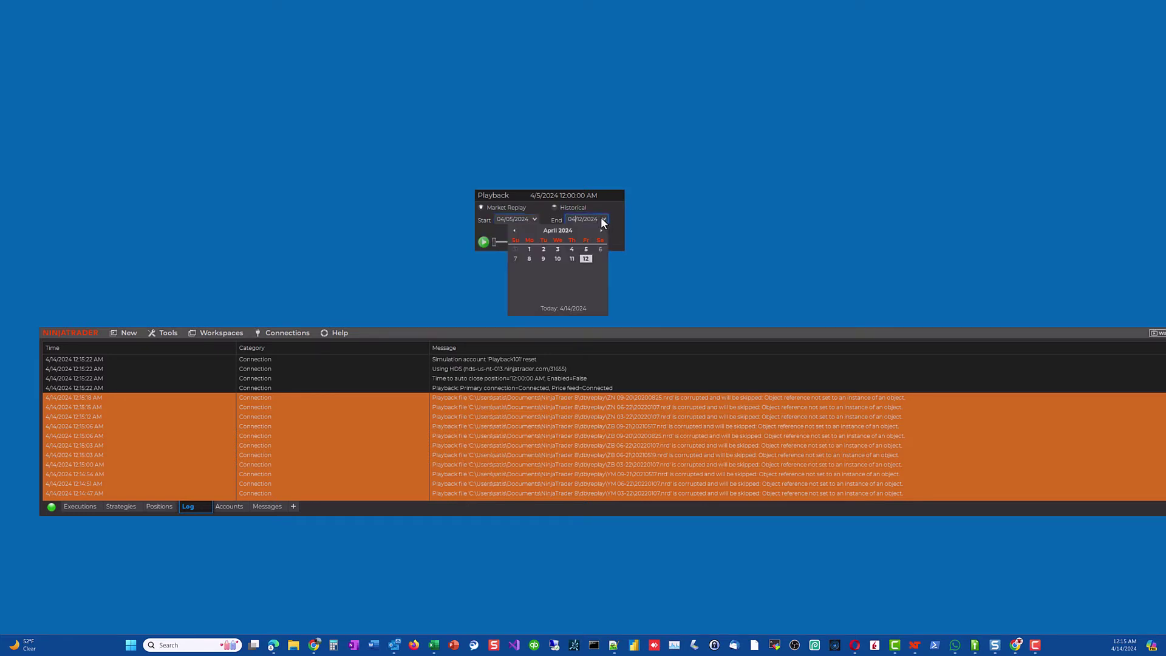
click(526, 195)
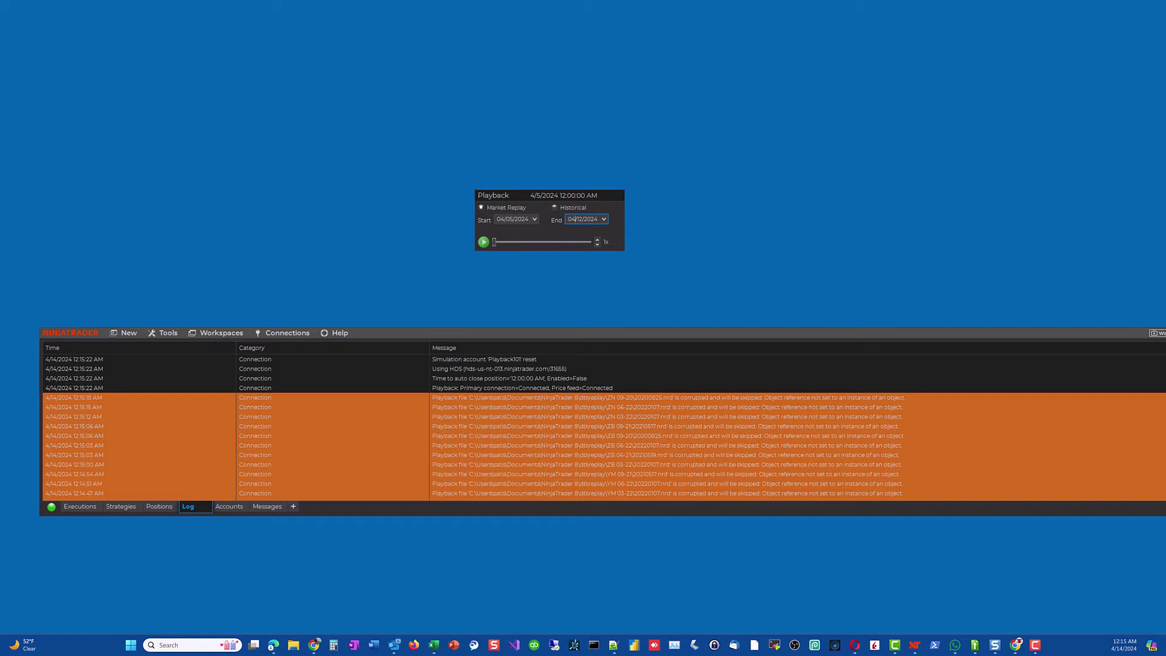
Step: Shift the Control Center to expose its window controls, minimise it, and return to the Playback end date
drag(1156, 333, 1061, 333)
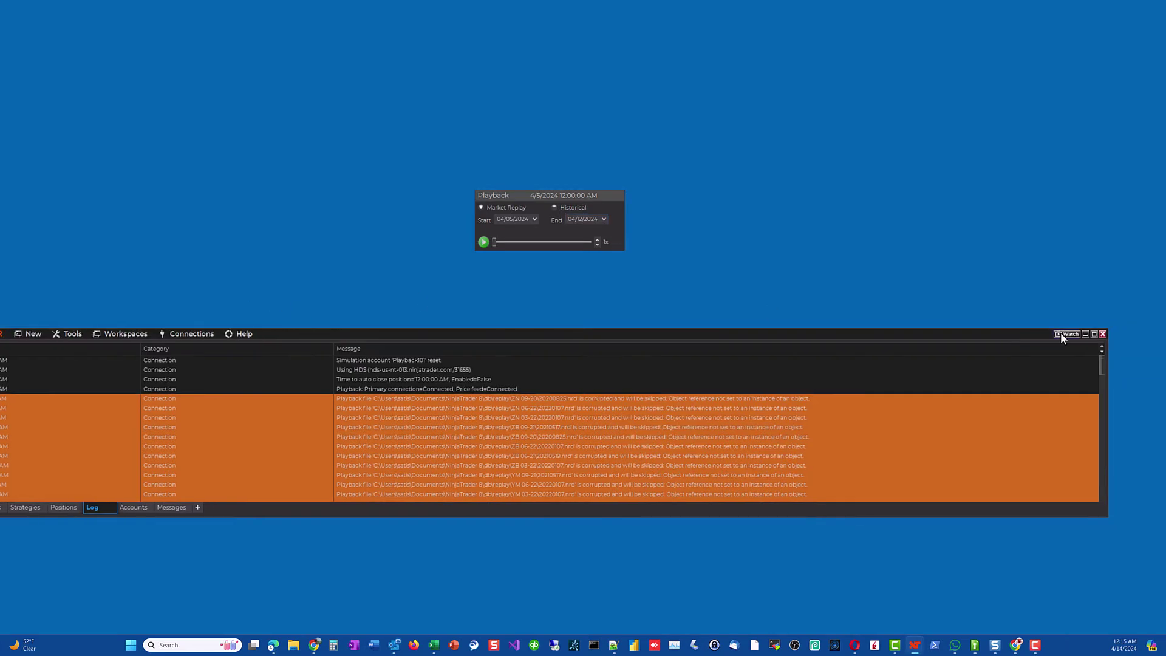
click(1085, 334)
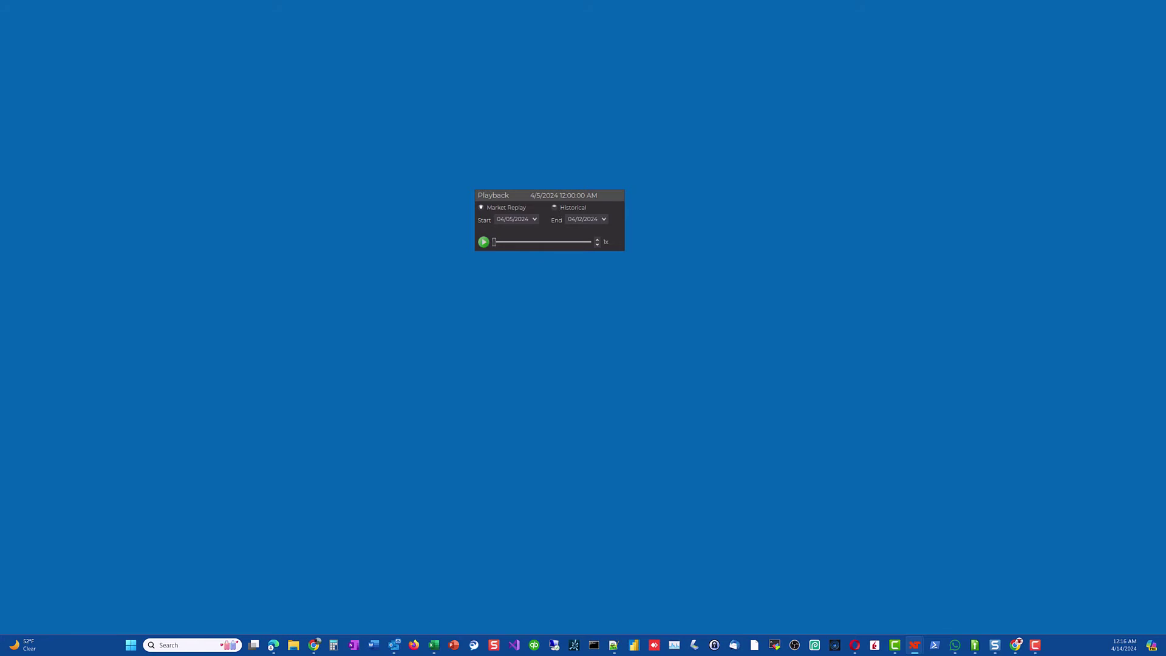
click(576, 219)
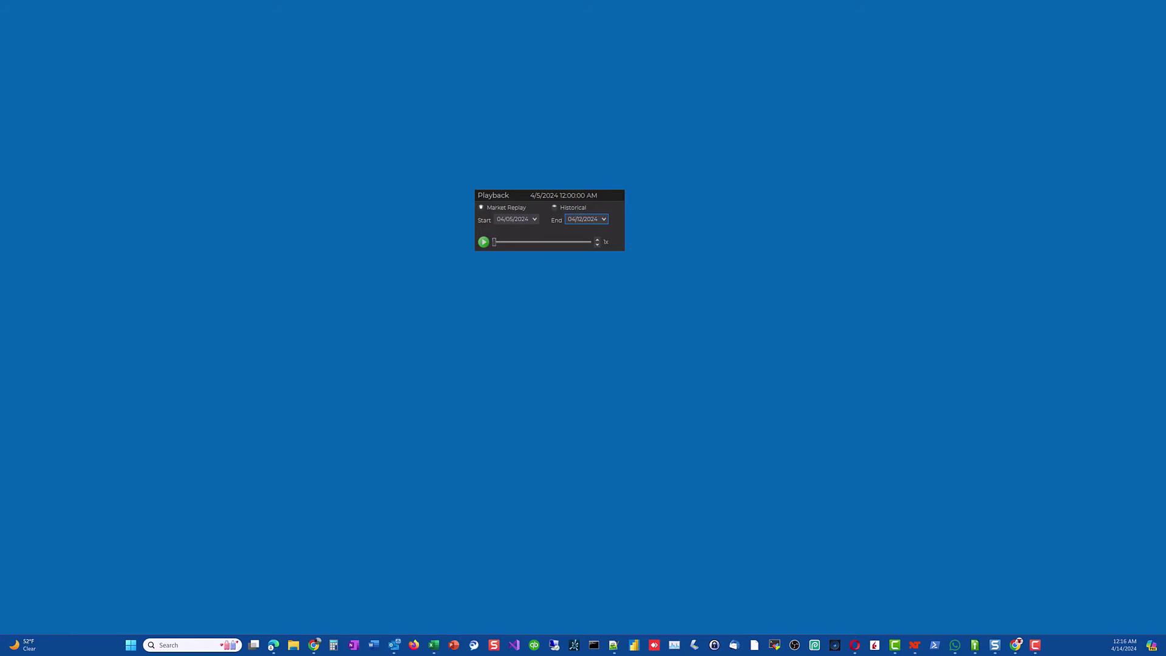
Step: Restore the Control Center and start a new chart with NQ 06-24 from the Futures list as its instrument
key(alt+Tab)
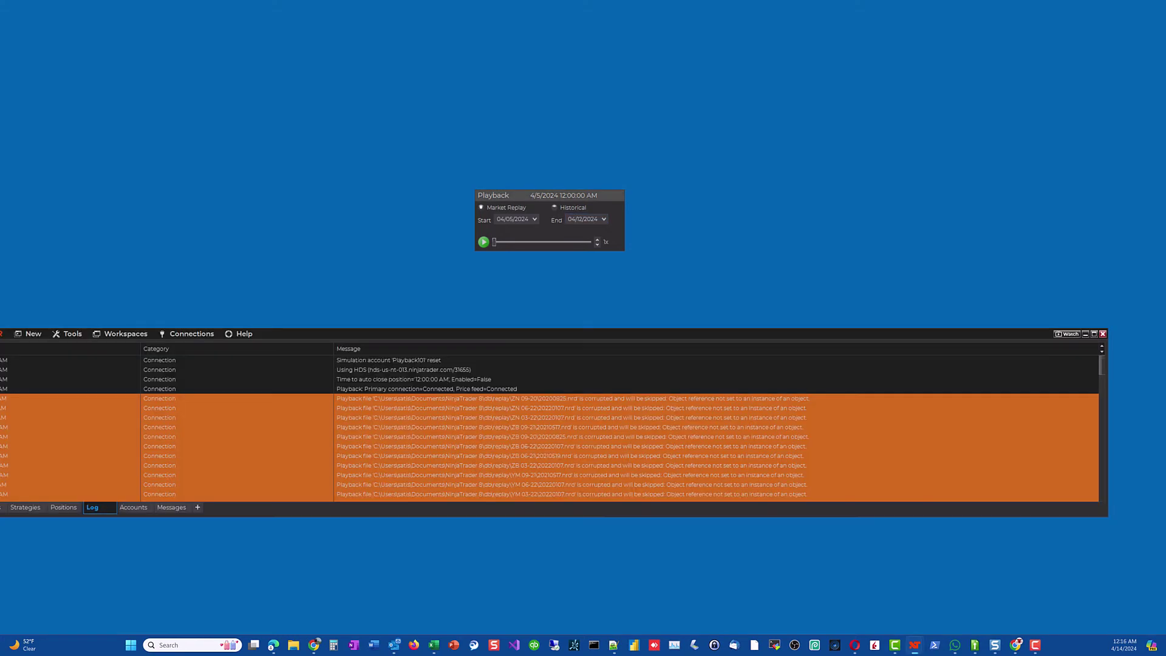
click(29, 333)
click(34, 413)
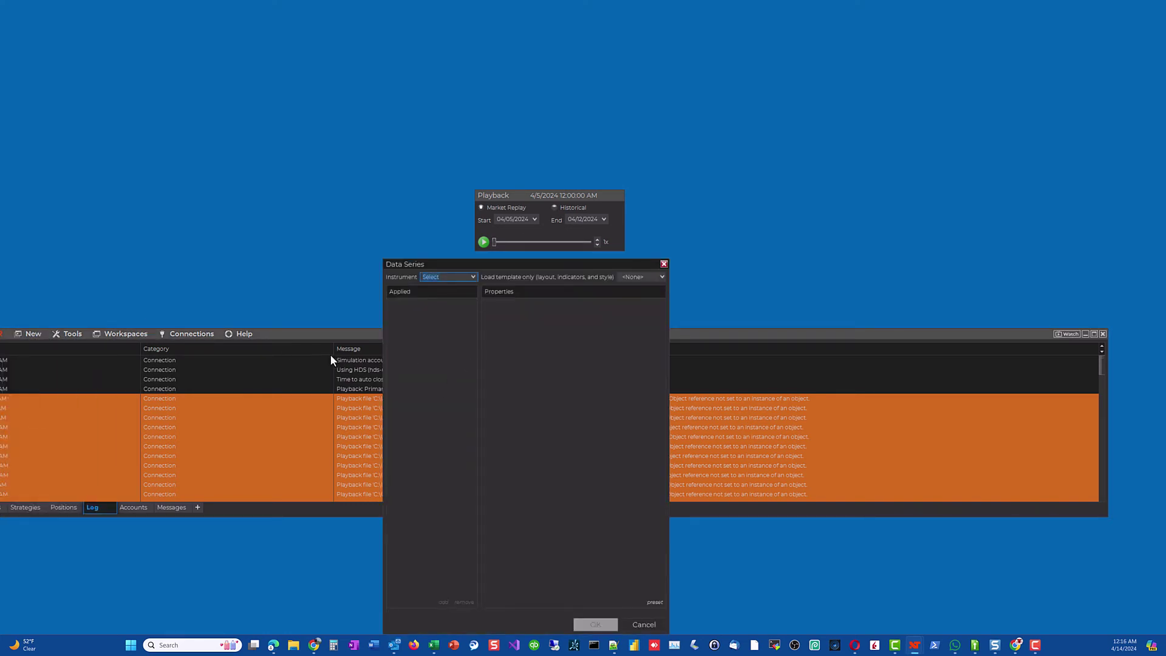
click(474, 277)
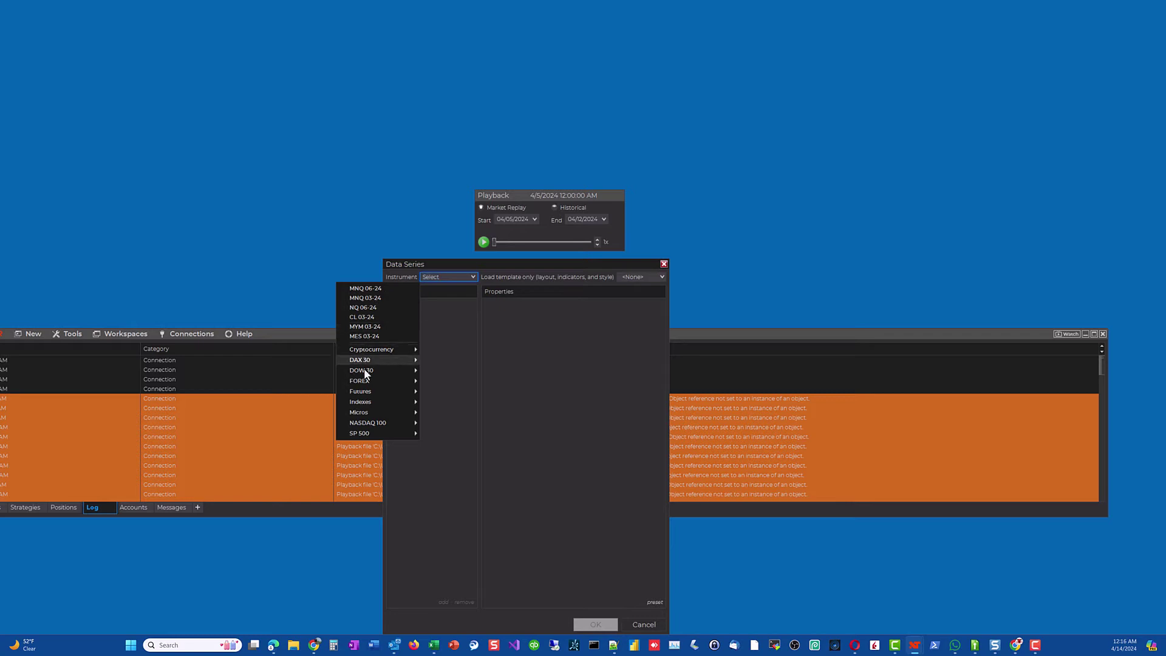
mouse_move(367, 394)
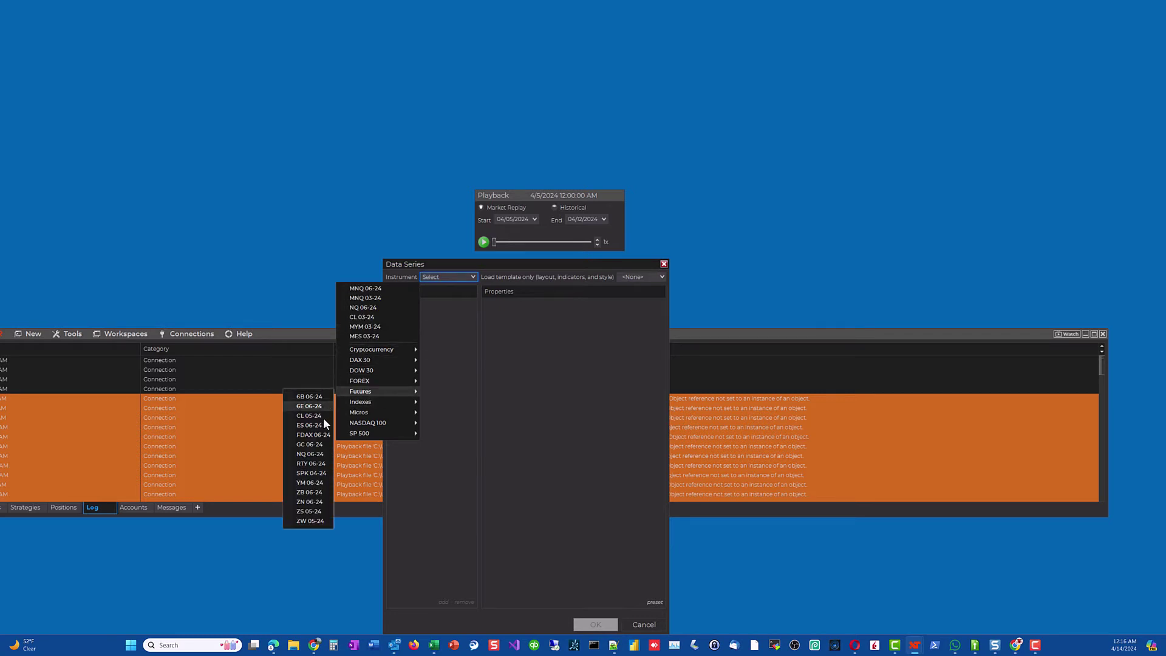
click(316, 454)
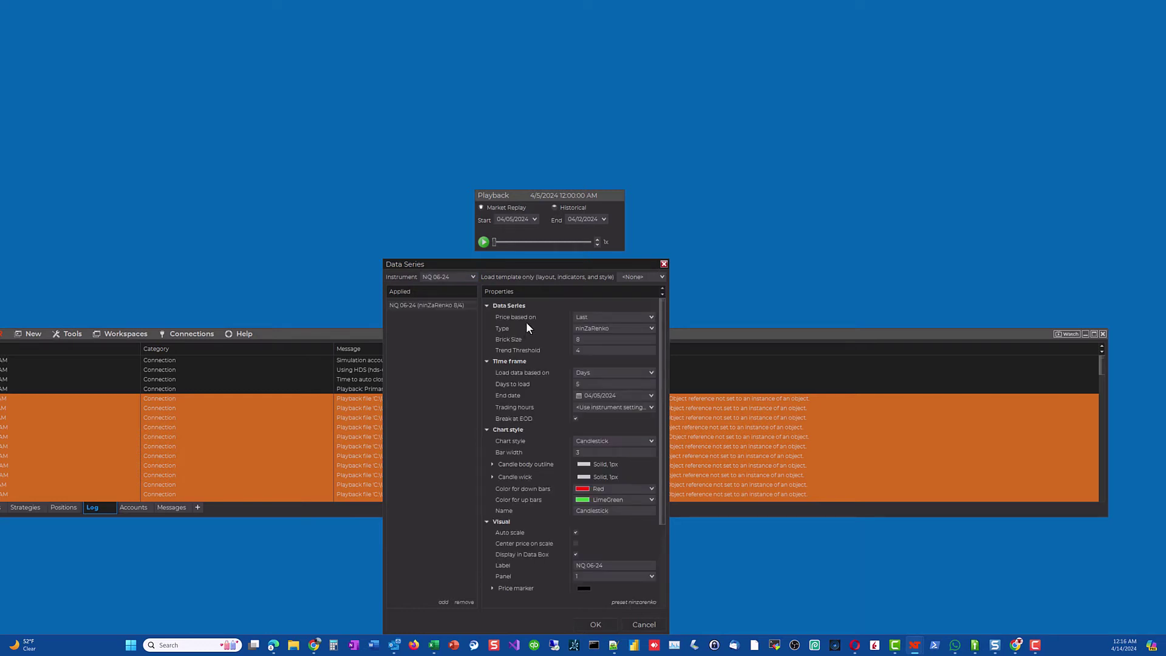
Step: Set the data series to 5 Minute bars, create the chart, and minimise the Control Center
click(592, 329)
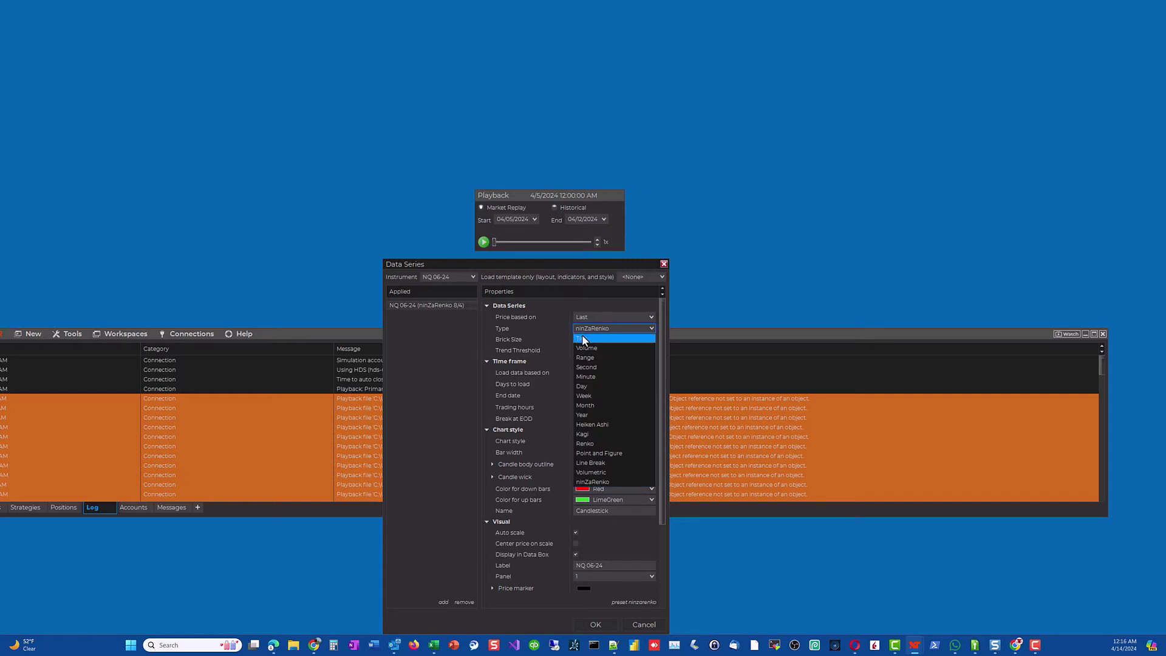
click(596, 376)
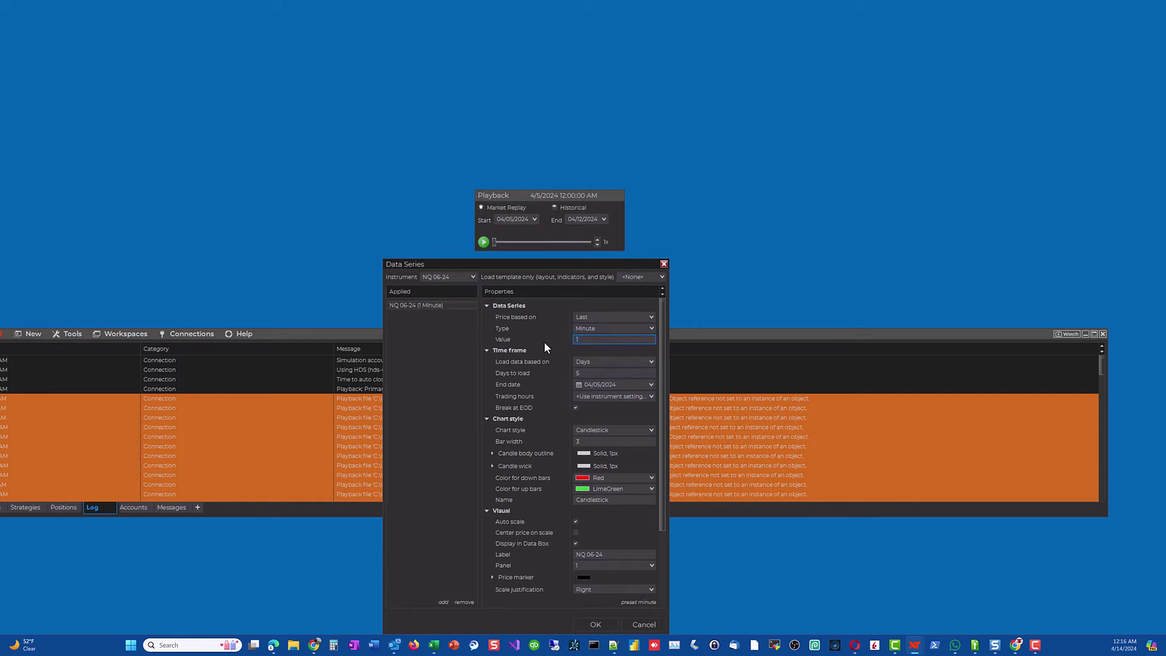
click(595, 339)
click(611, 625)
click(1085, 334)
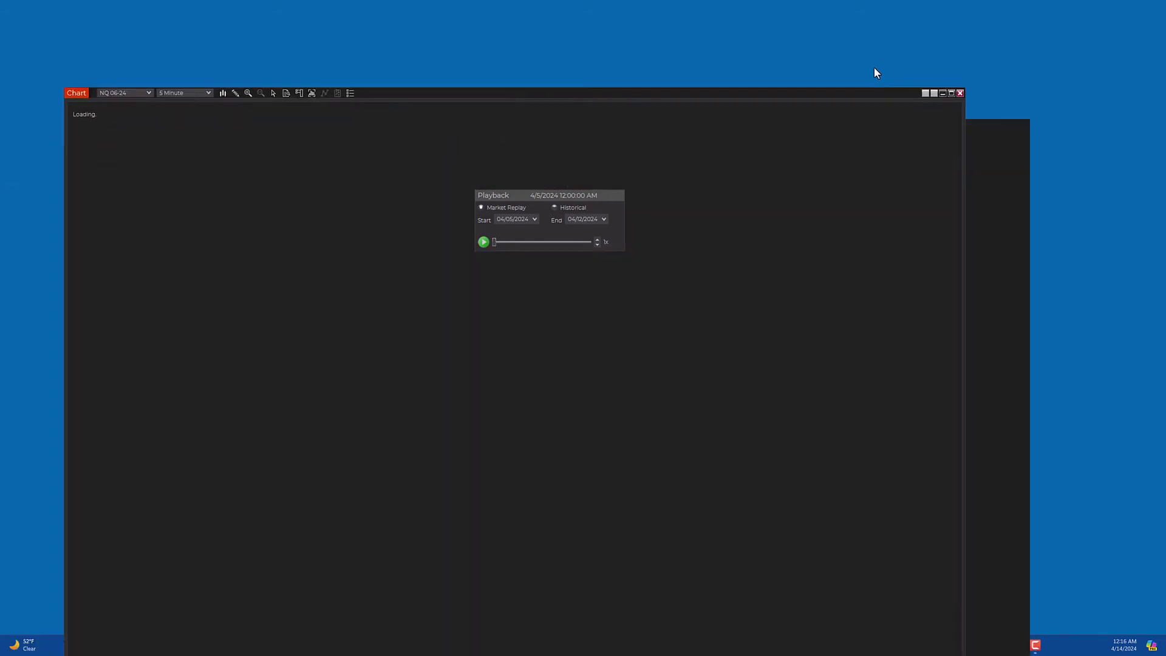
Step: Arrange the NQ 06-24 chart and the Playback control side by side so that neither covers the other
drag(877, 59, 888, 40)
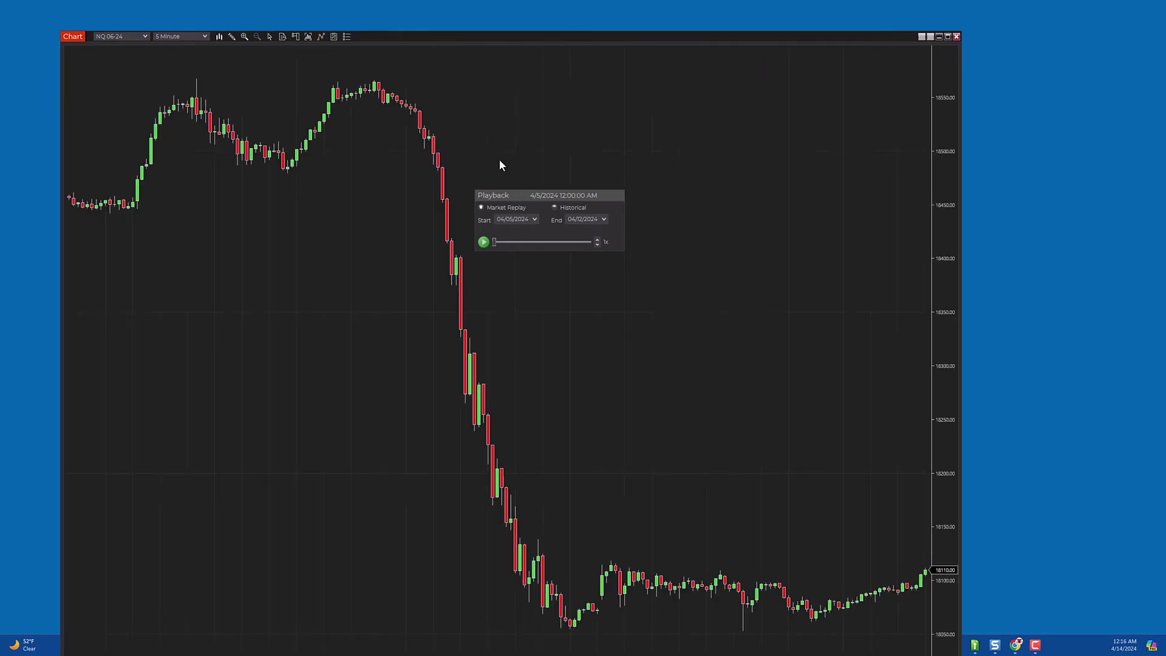
drag(523, 192, 1018, 70)
drag(832, 41, 749, 51)
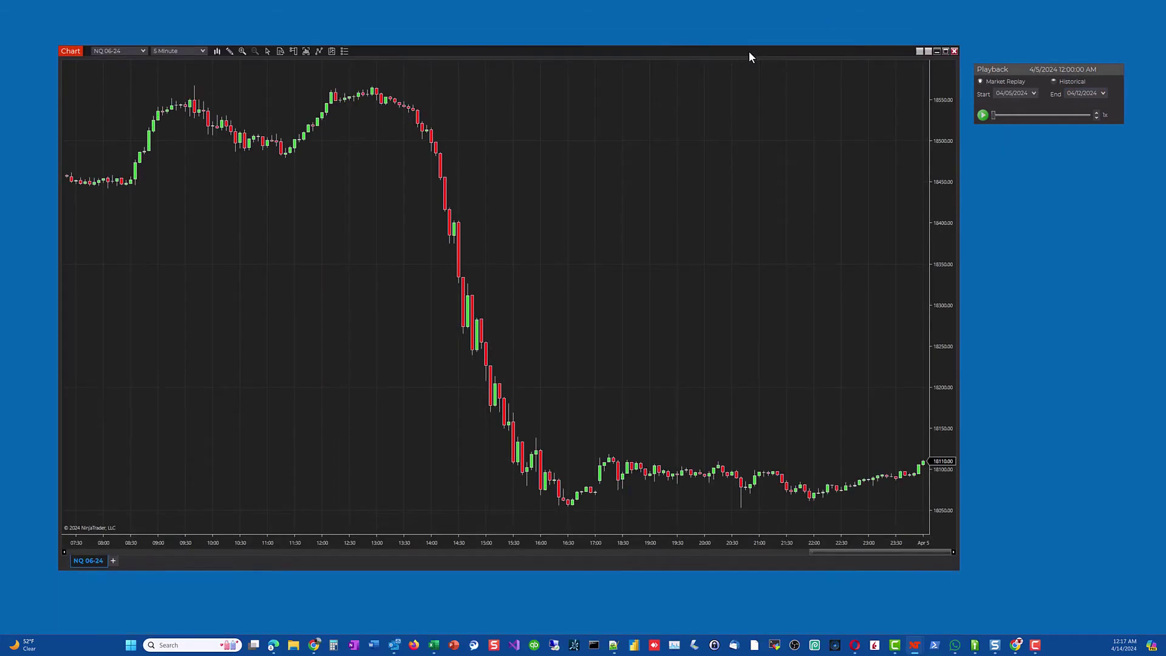
Step: Show Chart Trader on the chart, leave empty space after the latest bar, and view the instrument choices
click(293, 52)
click(255, 71)
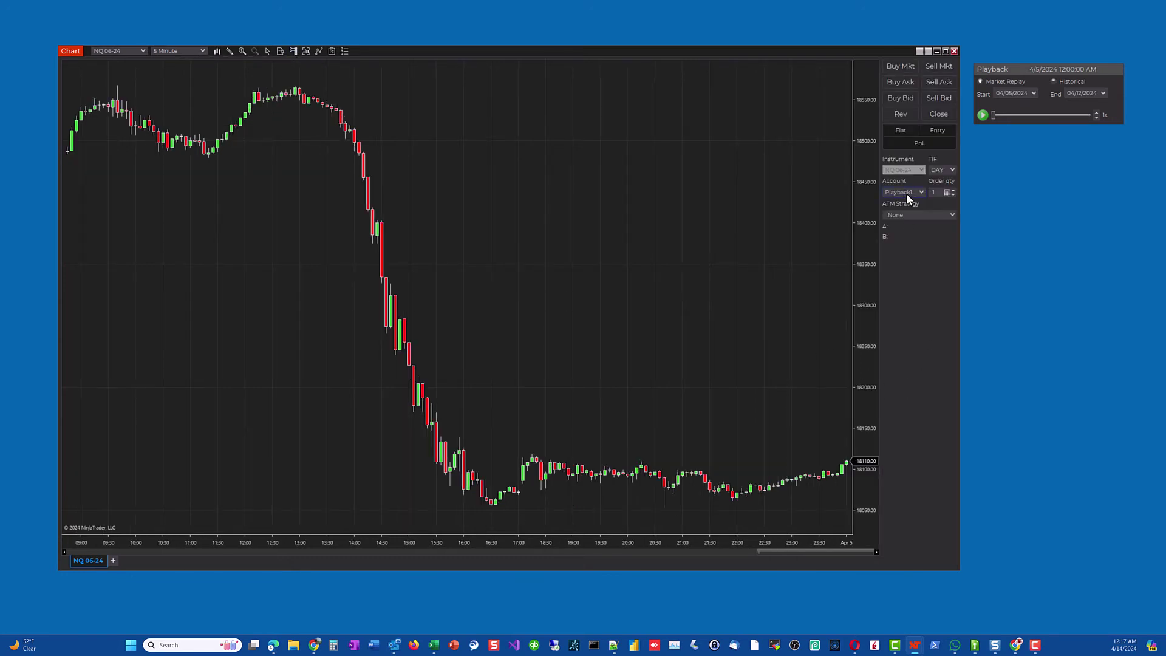
drag(571, 429, 499, 421)
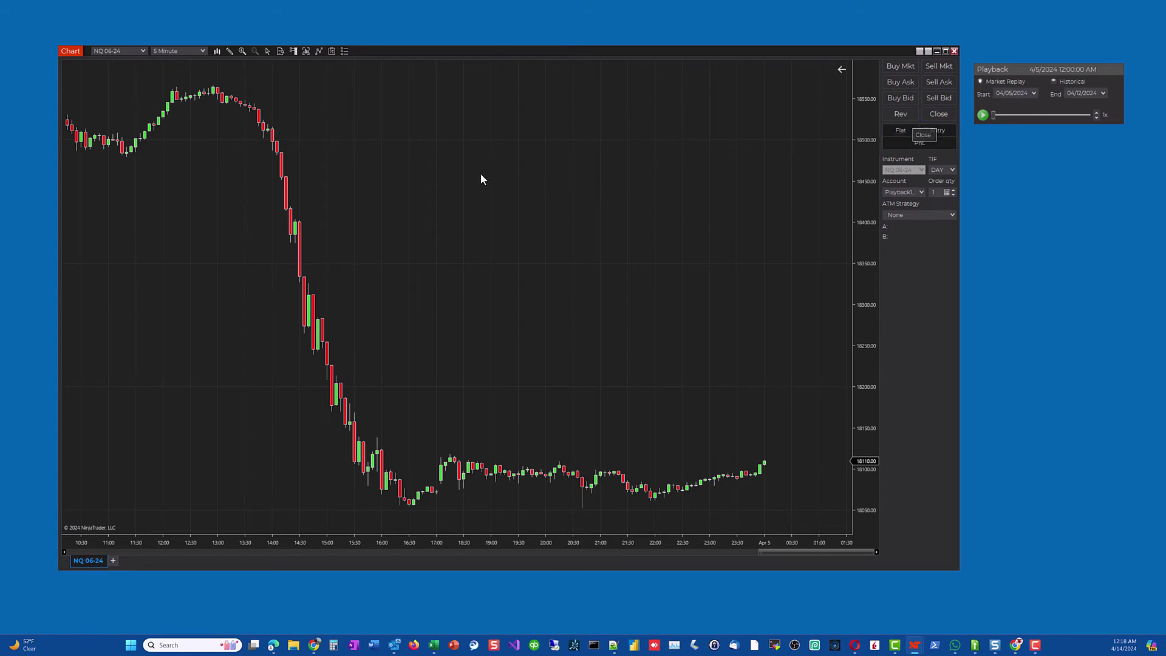
click(144, 50)
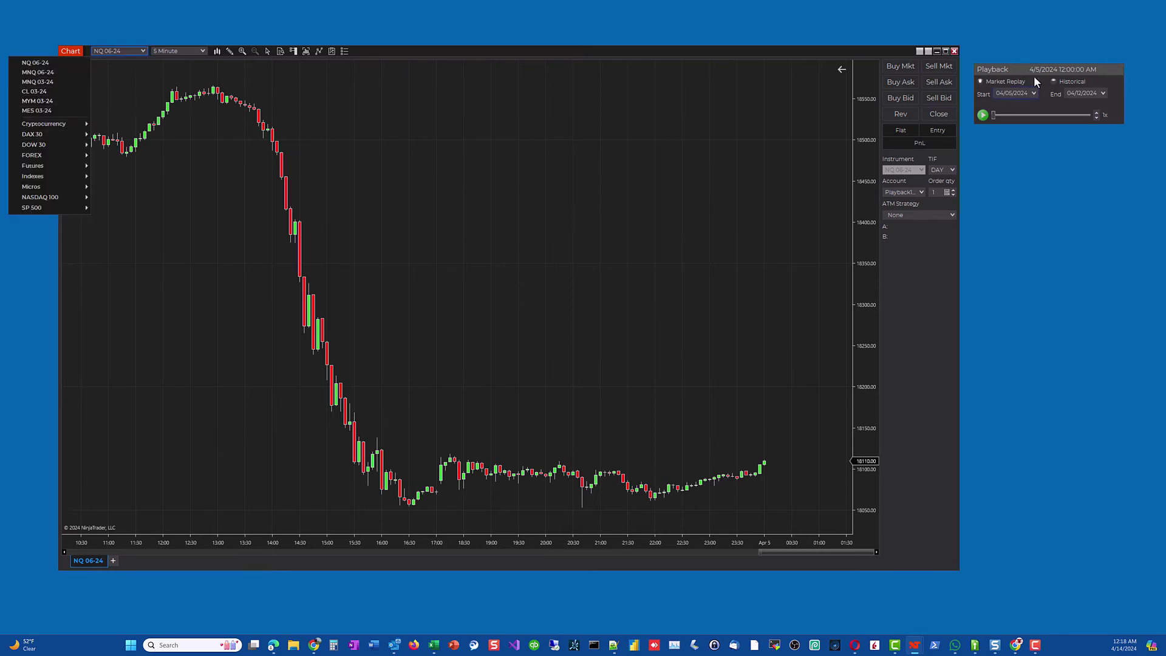
Step: Set the Playback start date to 04/01/2024, start the market replay, and place the Playback control beside the chart
drag(1007, 67, 427, 242)
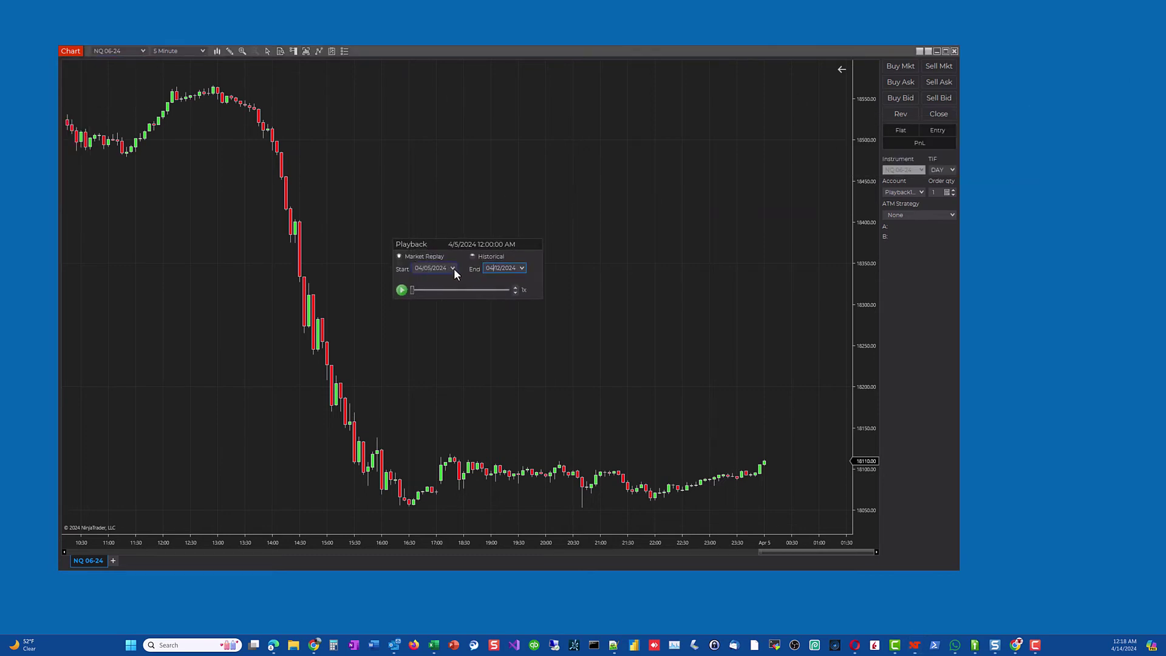
click(453, 268)
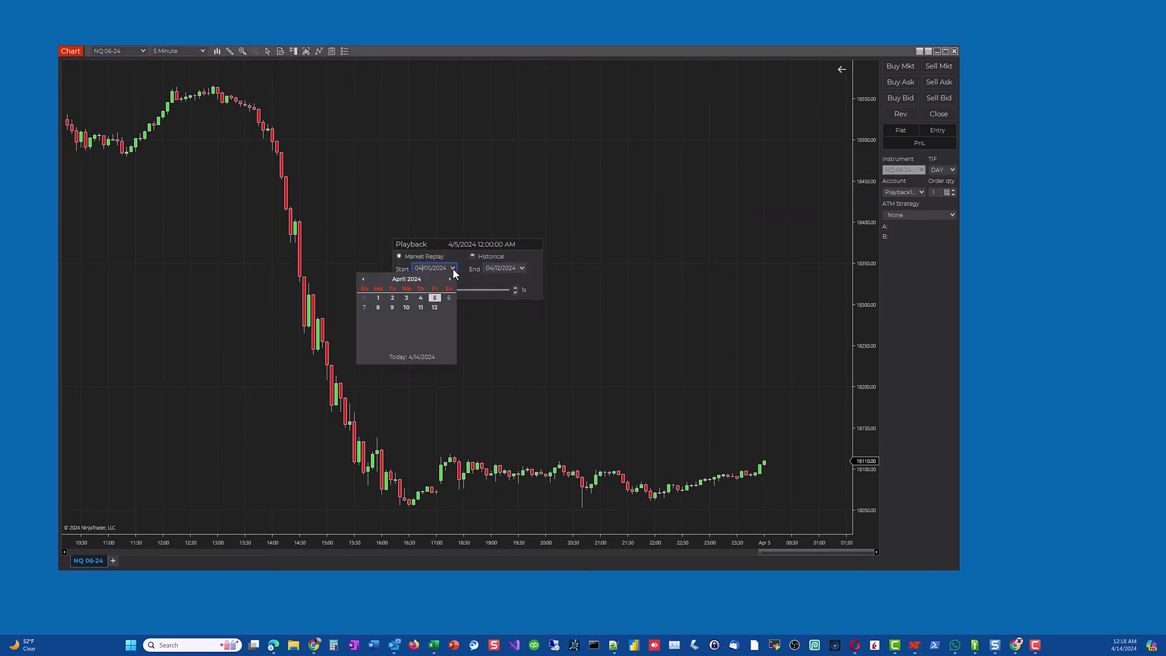
click(363, 279)
click(451, 280)
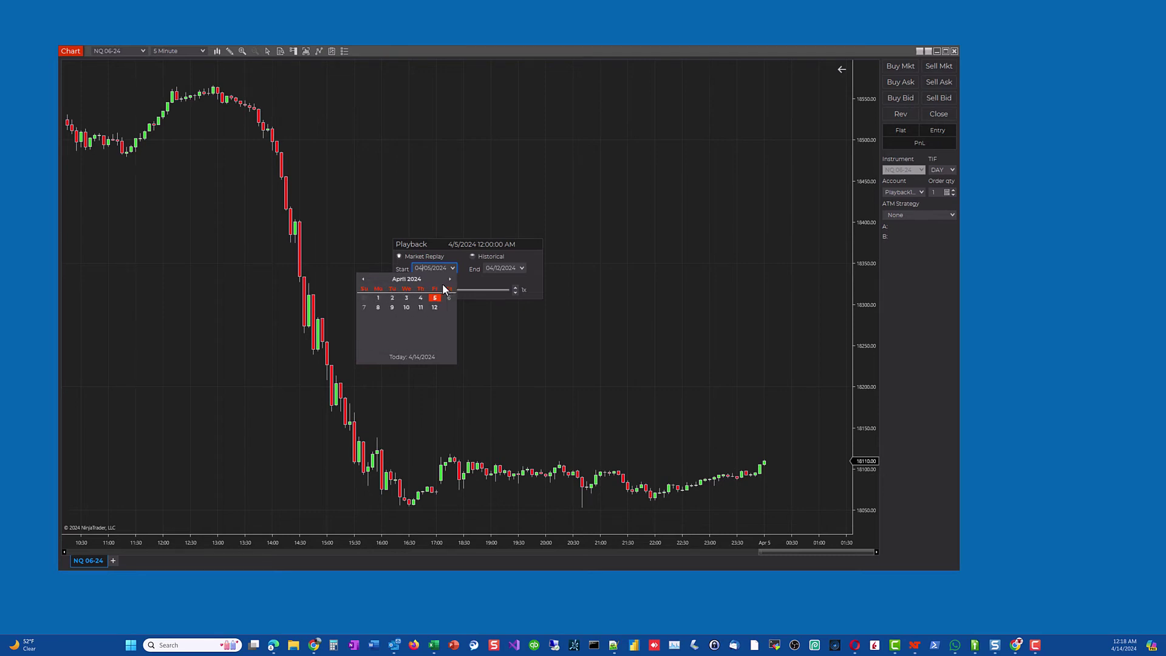
click(378, 297)
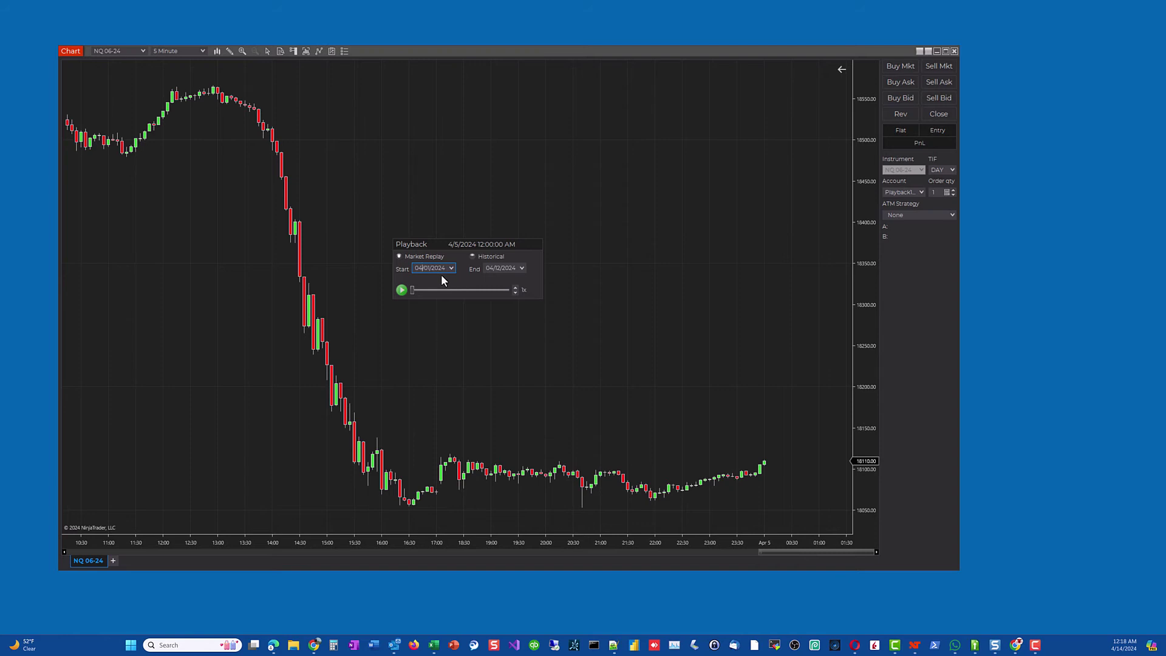
click(402, 291)
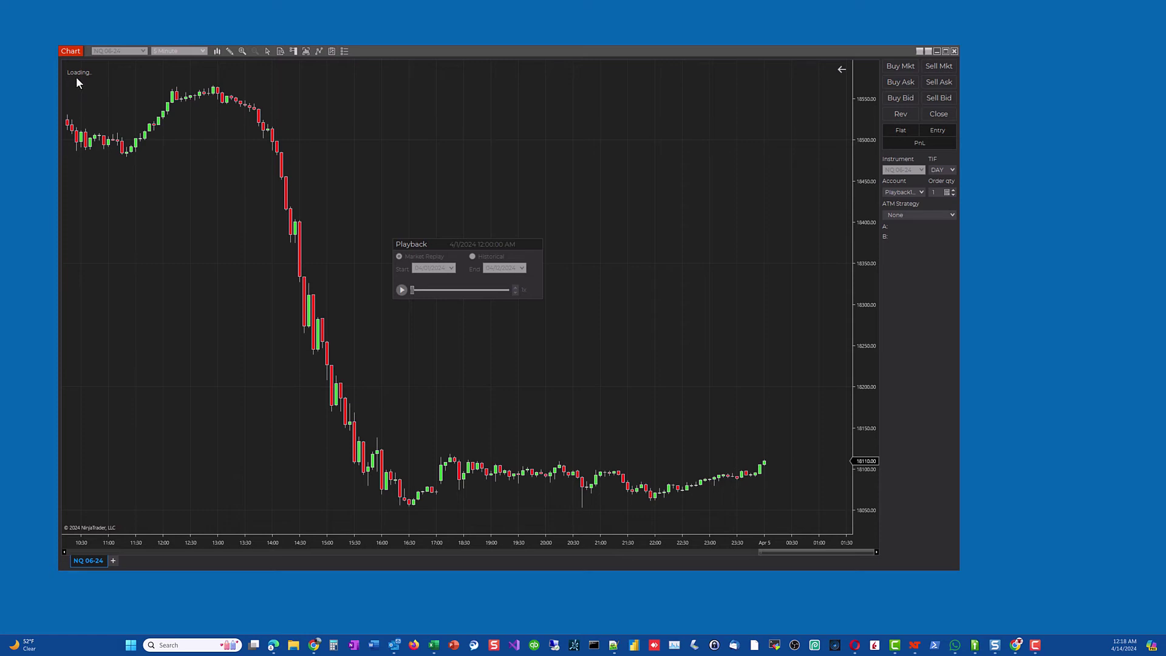
drag(442, 244, 1035, 279)
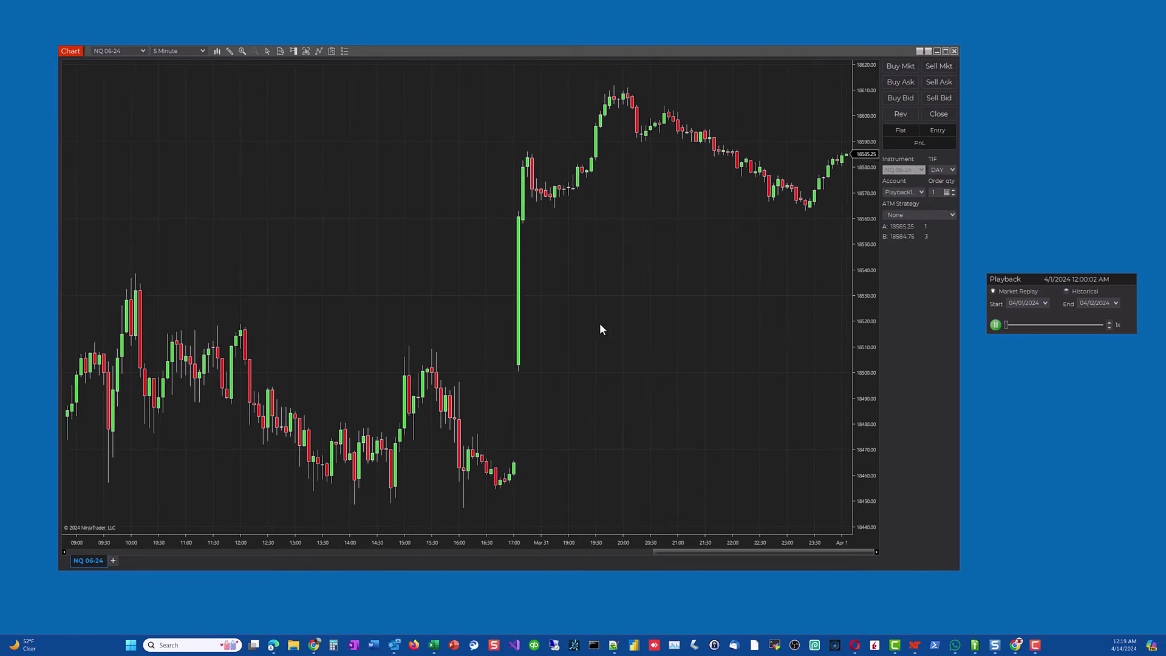
Step: Move the latest bars toward the chart's middle and stretch the time and price scales to enlarge the candles
scroll(599, 329, down, 5)
scroll(529, 316, down, 1)
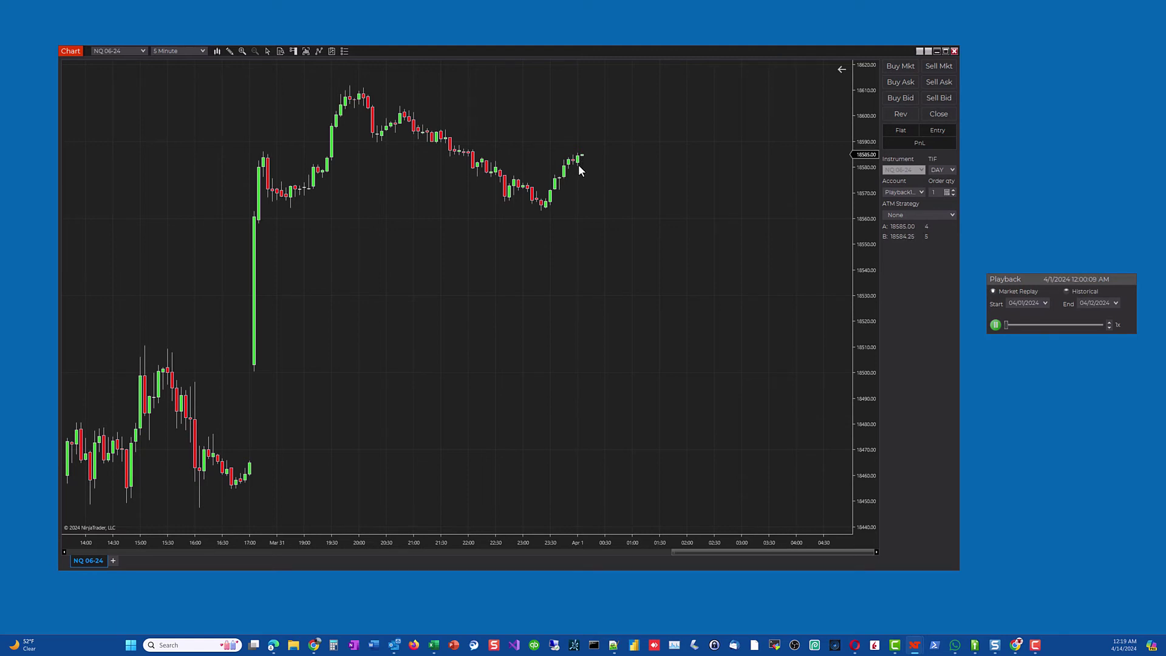
drag(574, 227, 531, 341)
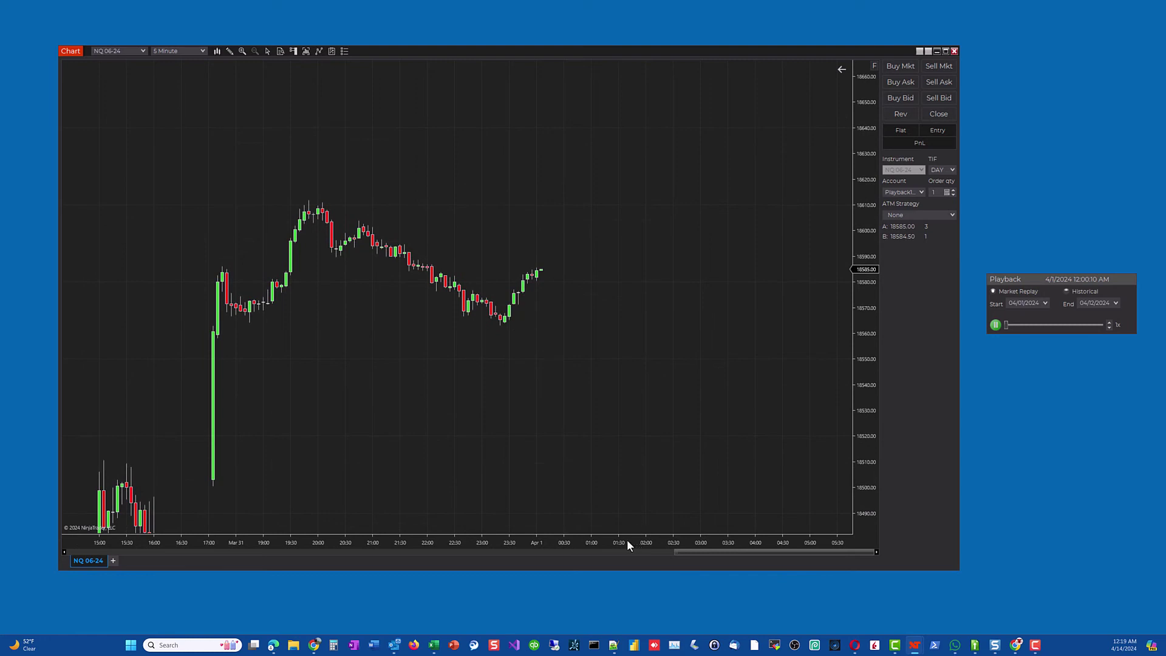
drag(627, 541, 660, 453)
drag(859, 404, 854, 276)
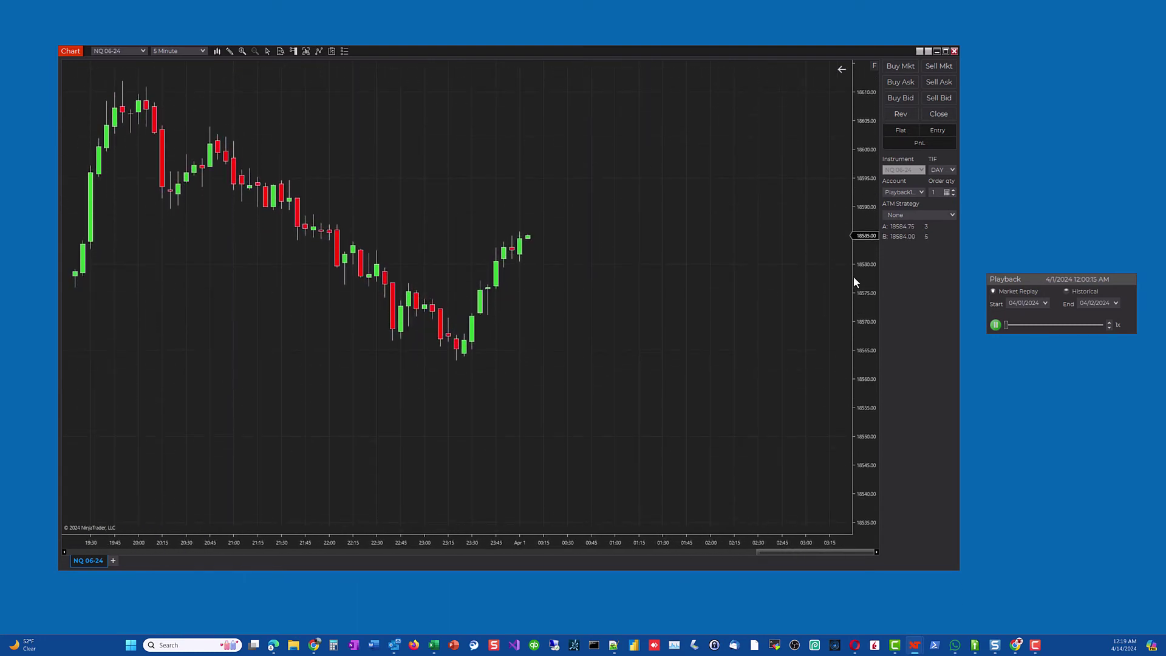
Step: Raise the replay speed step by step to Max
click(1110, 323)
click(1109, 322)
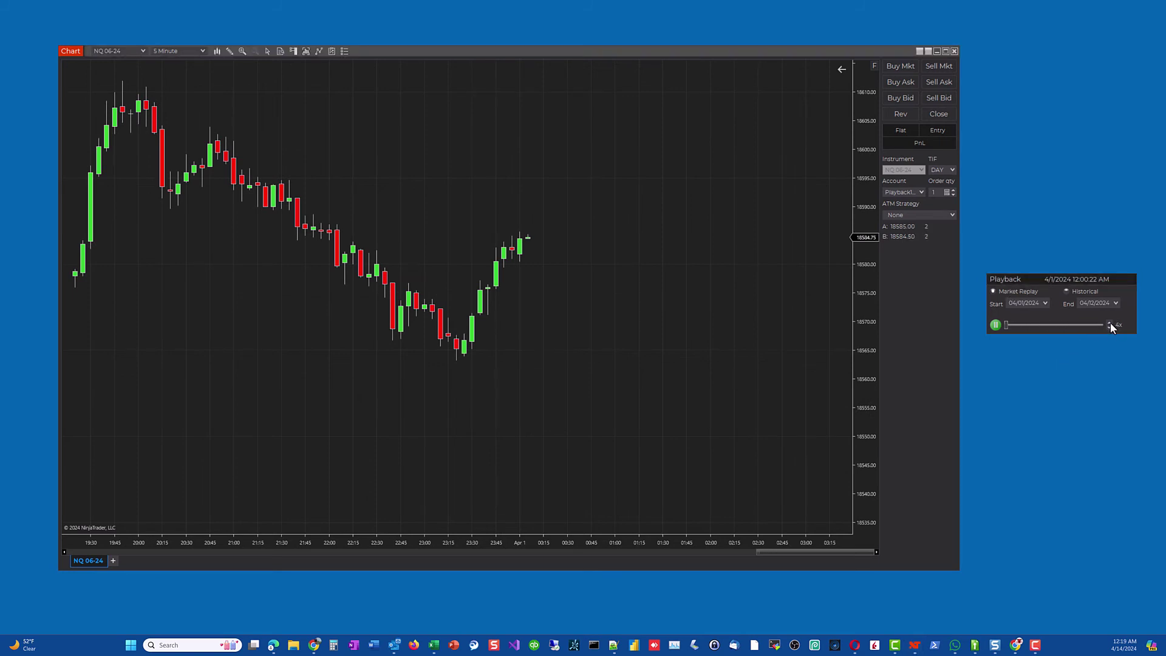
click(1110, 322)
click(1109, 323)
click(1109, 322)
click(1110, 323)
click(1110, 323)
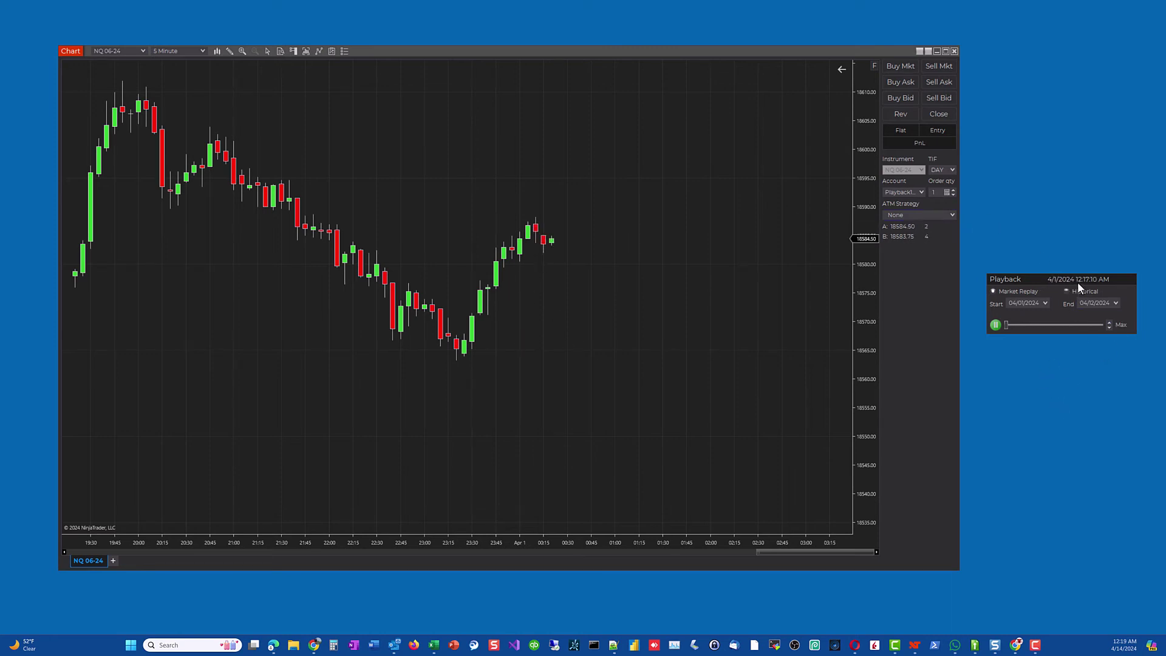
Step: Pause the replay with the Playback control beside the chart, and switch the chart to 1 Minute bars
drag(1077, 282, 704, 355)
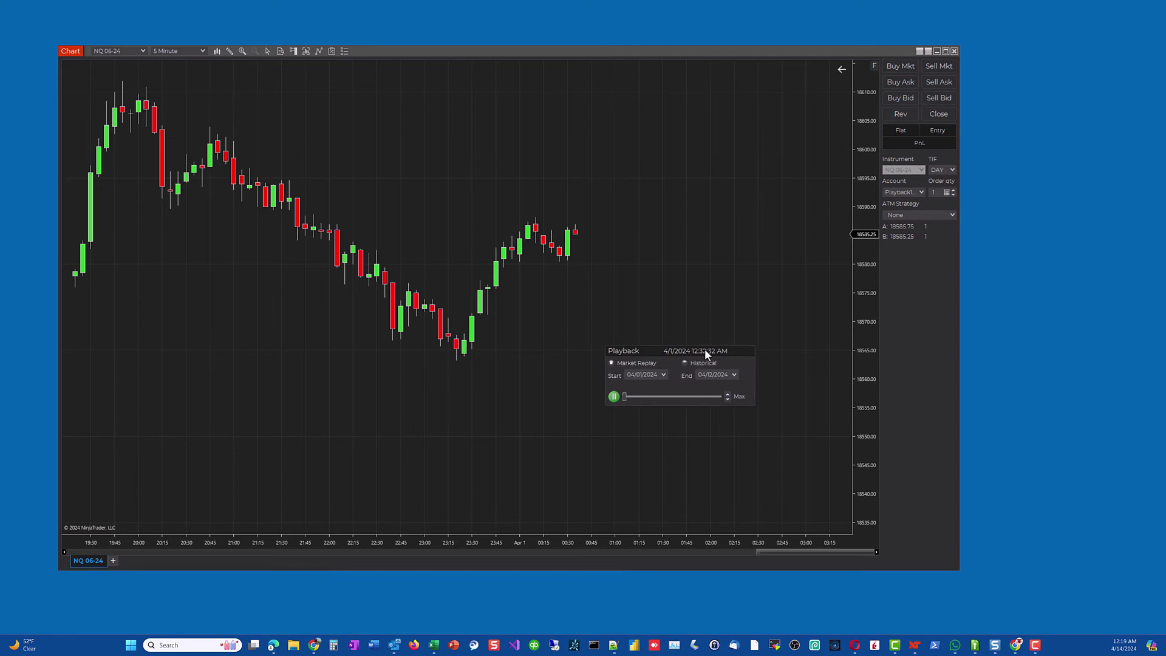
drag(707, 354, 1054, 328)
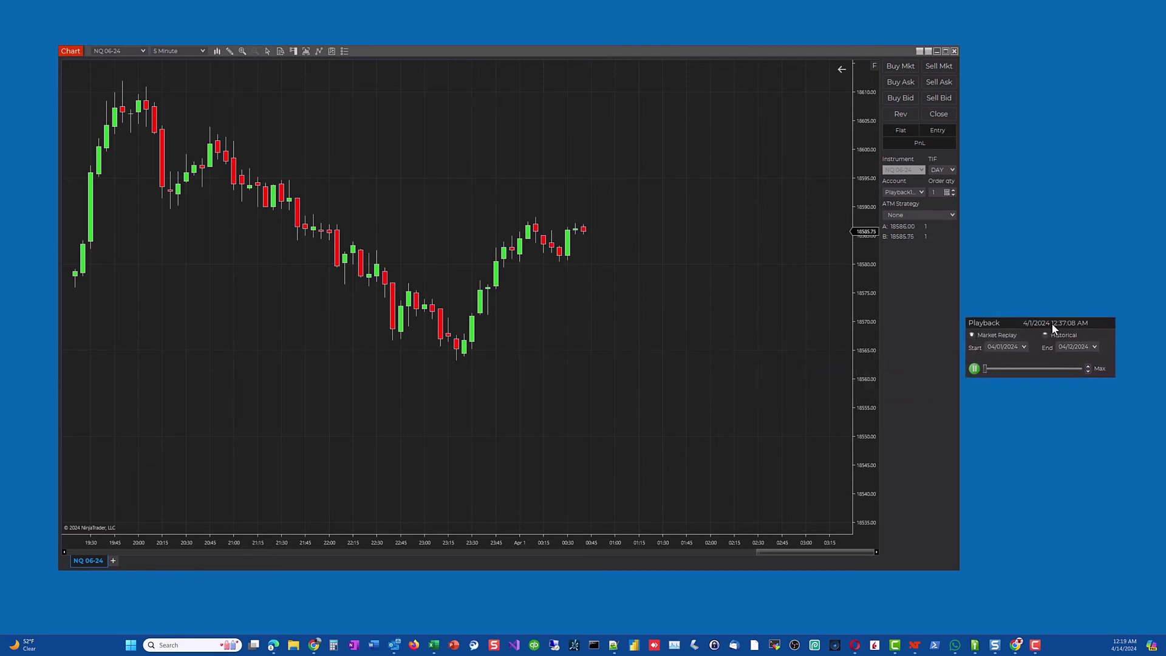
click(975, 368)
click(203, 51)
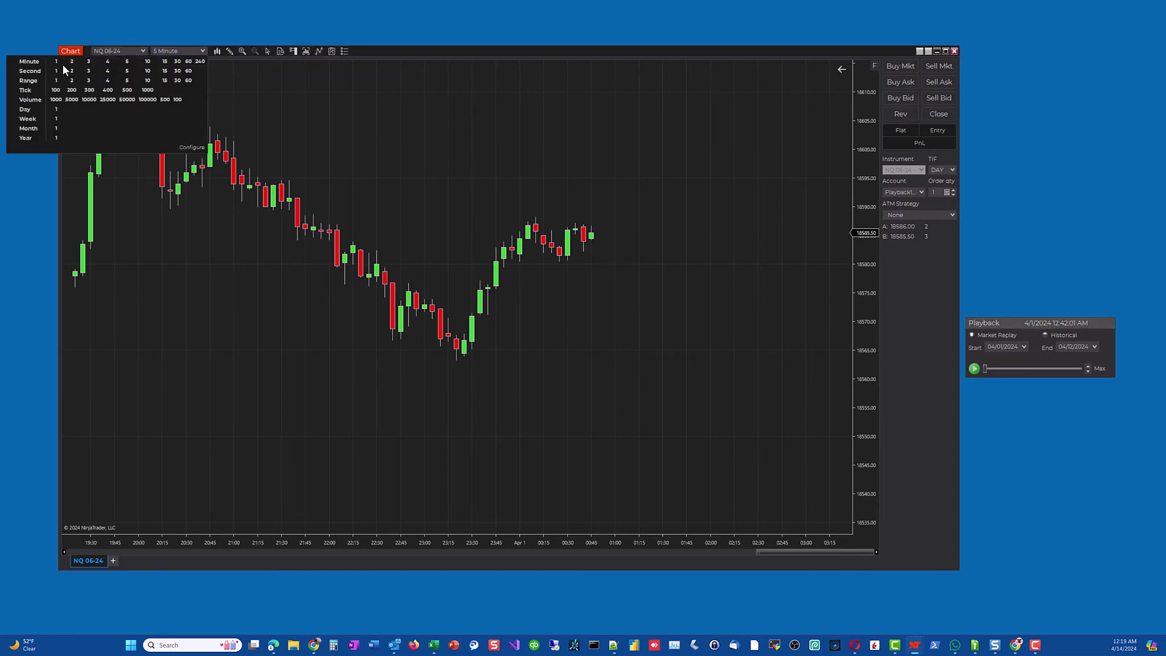
click(56, 61)
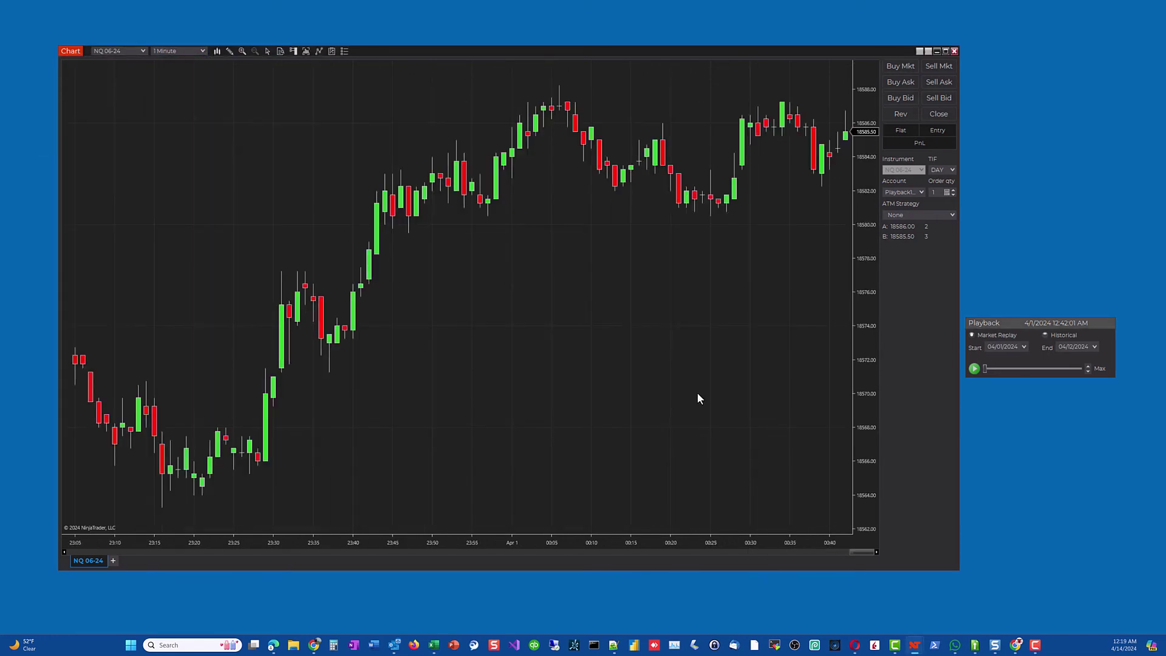
Step: Shift the latest bars toward the chart's middle, run the replay briefly, and pause it again
drag(697, 398, 422, 395)
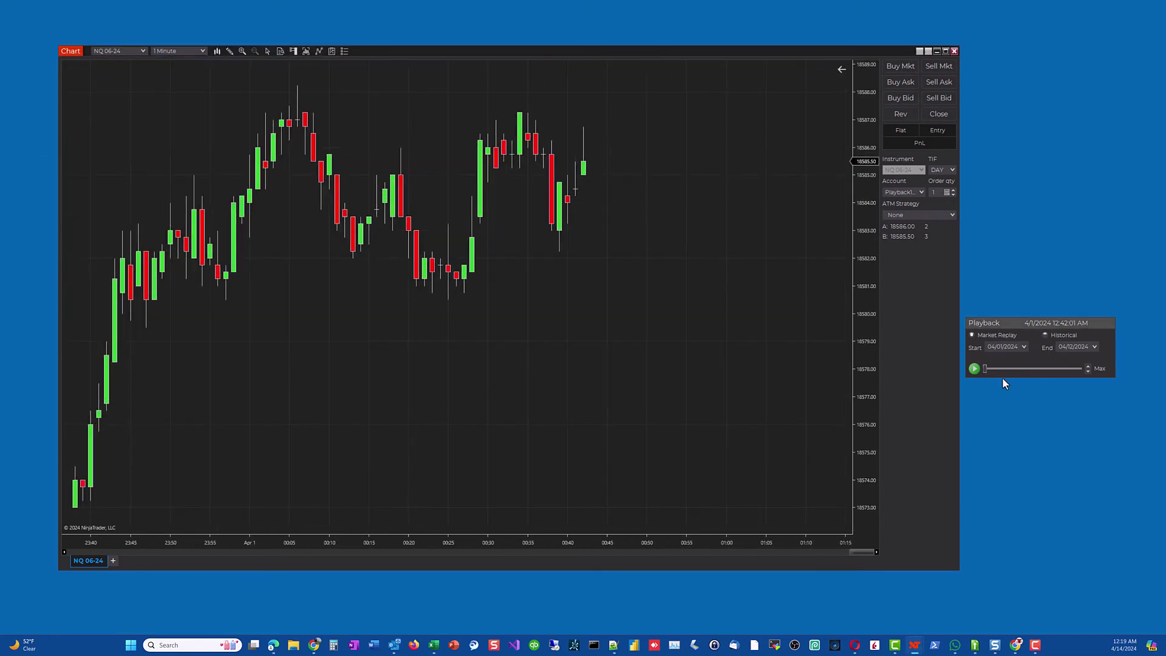
click(974, 369)
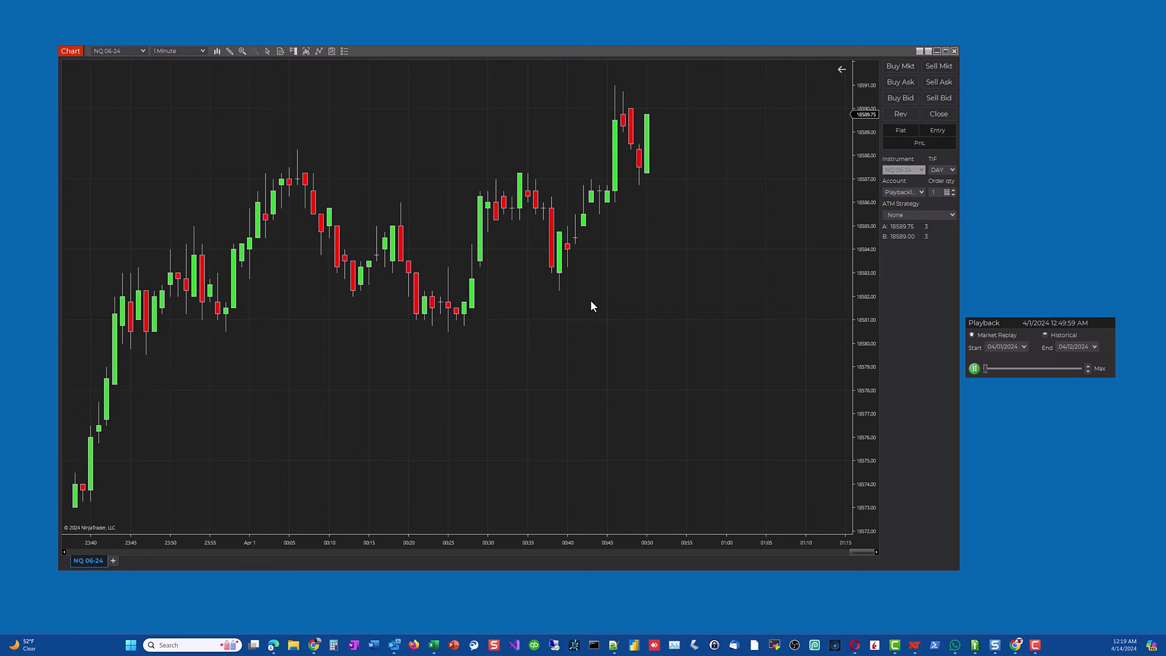
click(974, 368)
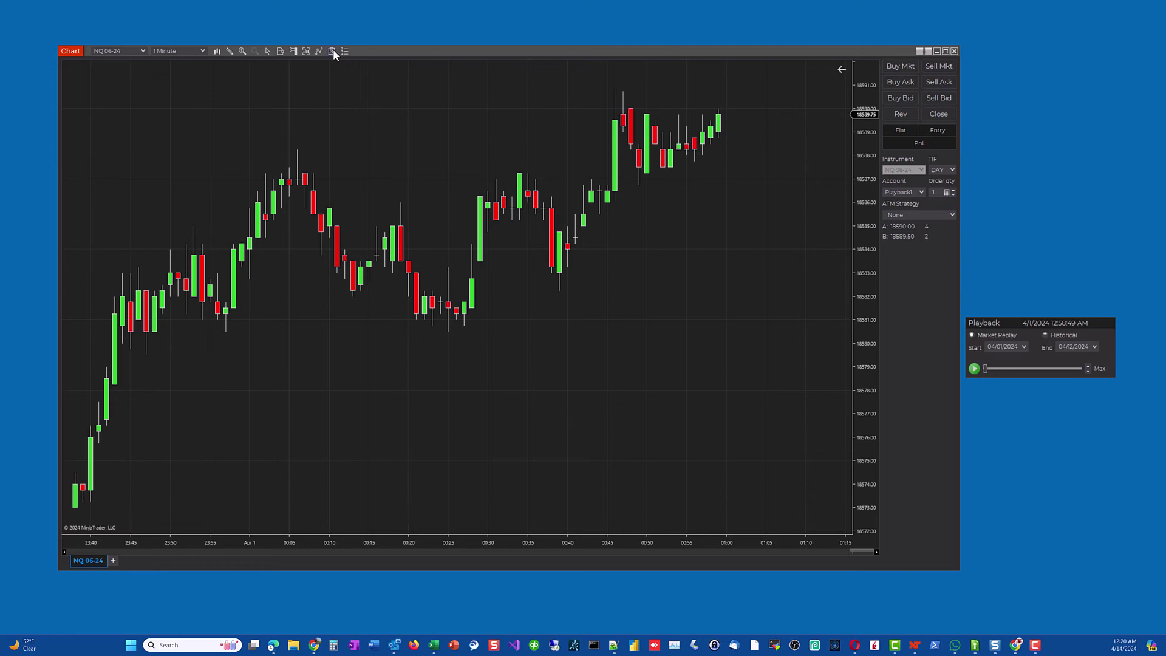
Step: Add the PIKHILO_v1006_20 strategy to the chart's configured strategies and select it to show its properties
right_click(352, 123)
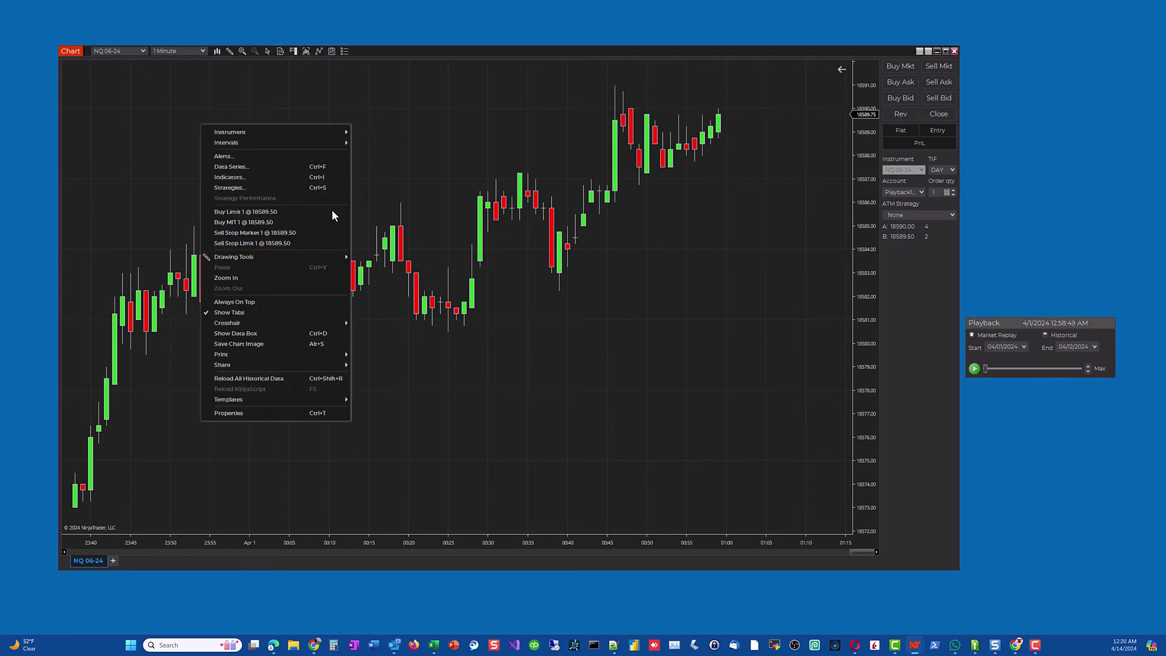
click(246, 185)
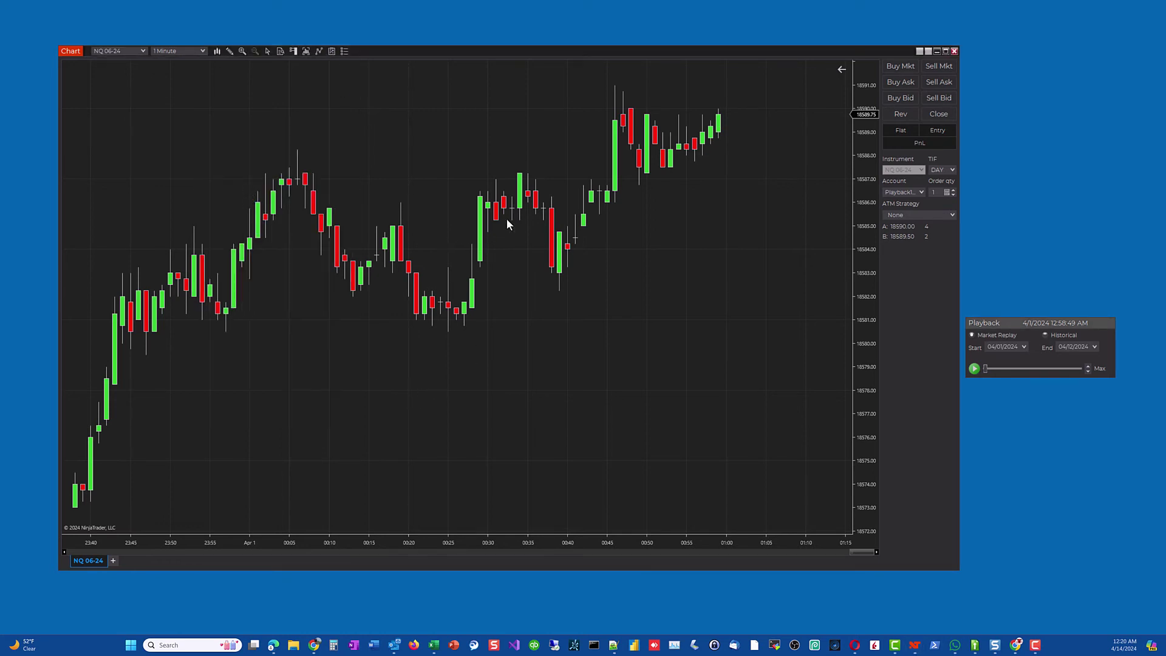
click(377, 206)
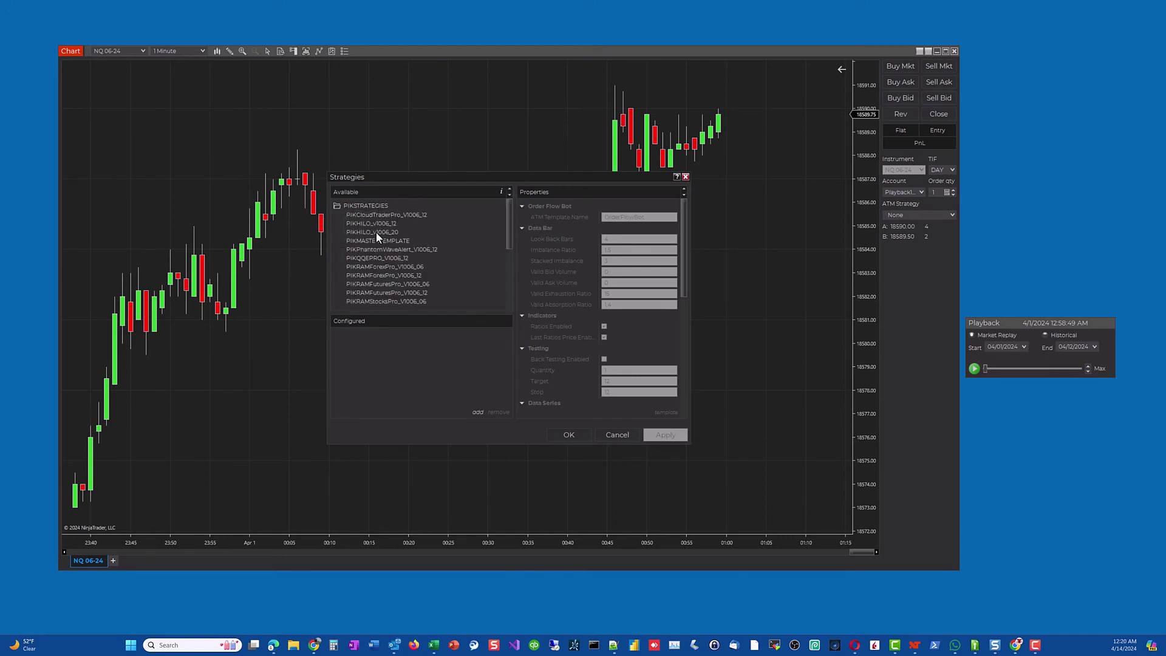
click(377, 231)
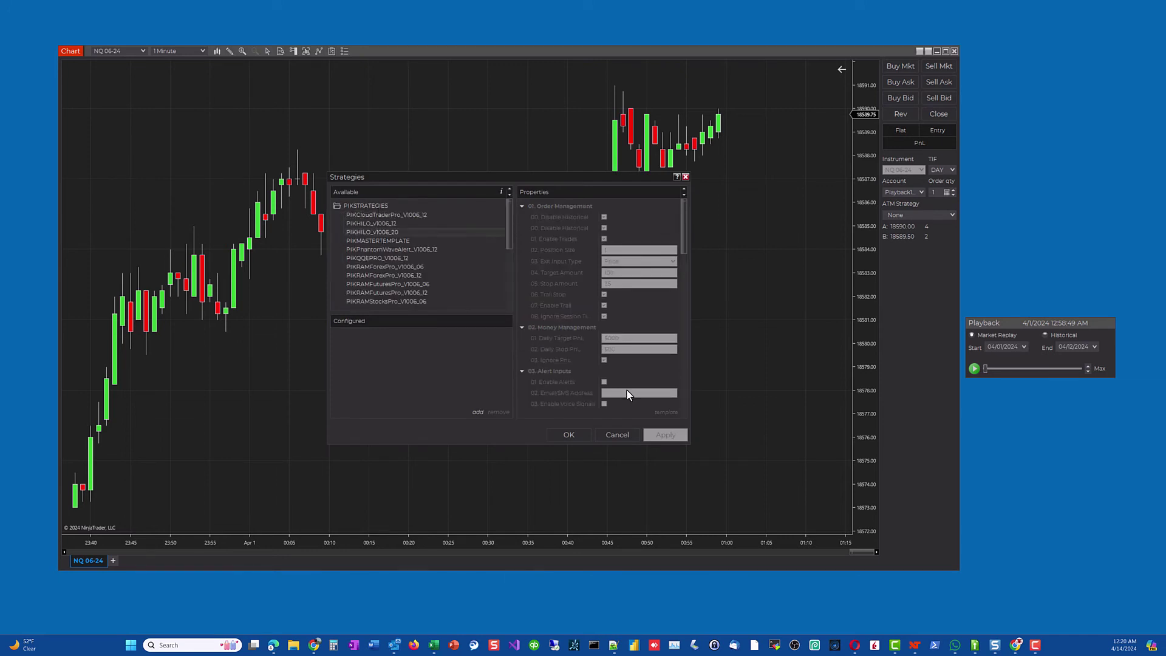
click(478, 412)
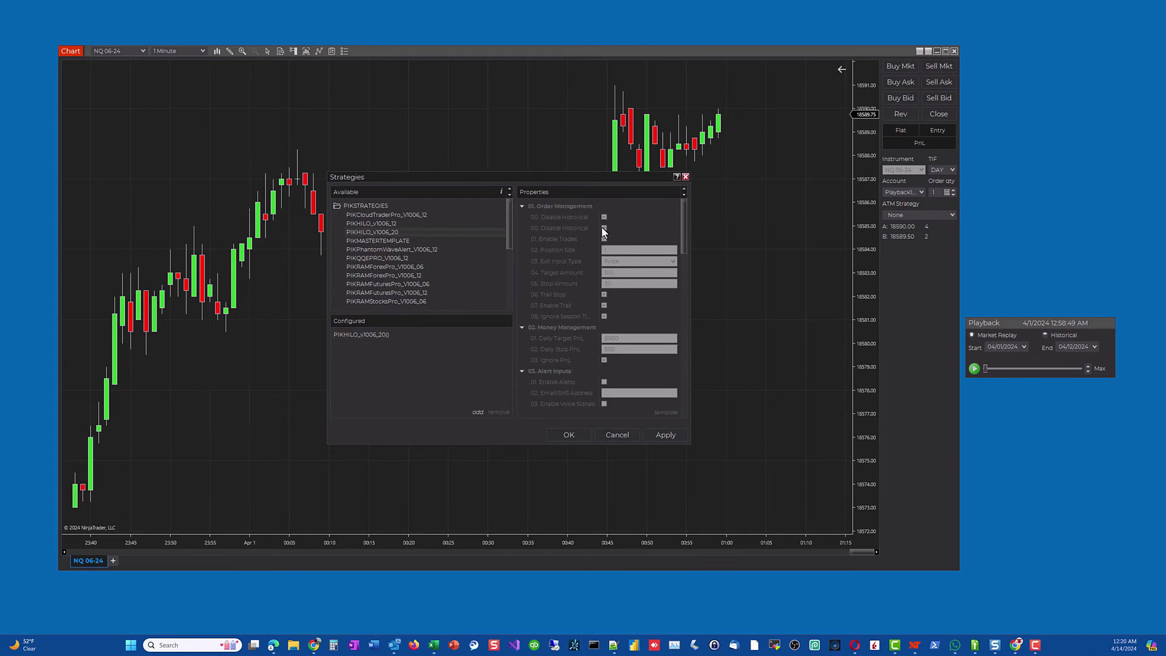
click(377, 335)
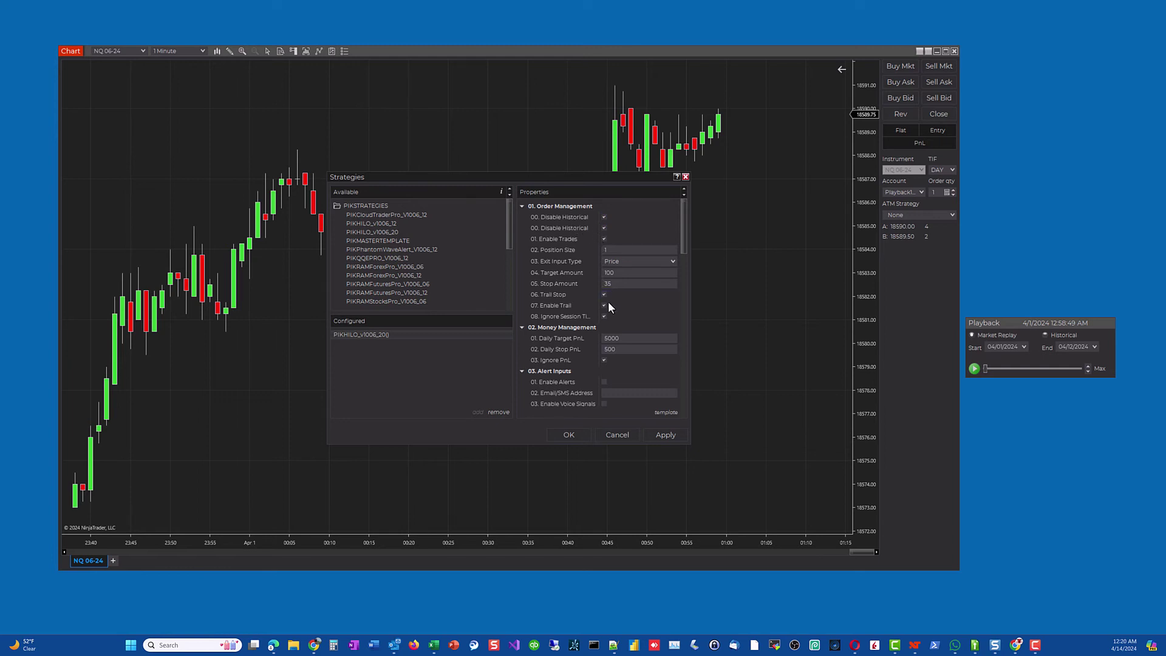
Step: Review the strategy's properties, turn on Show Entry/Exit Marks, enable the strategy, and apply it to the chart
click(610, 350)
scroll(621, 363, down, 2)
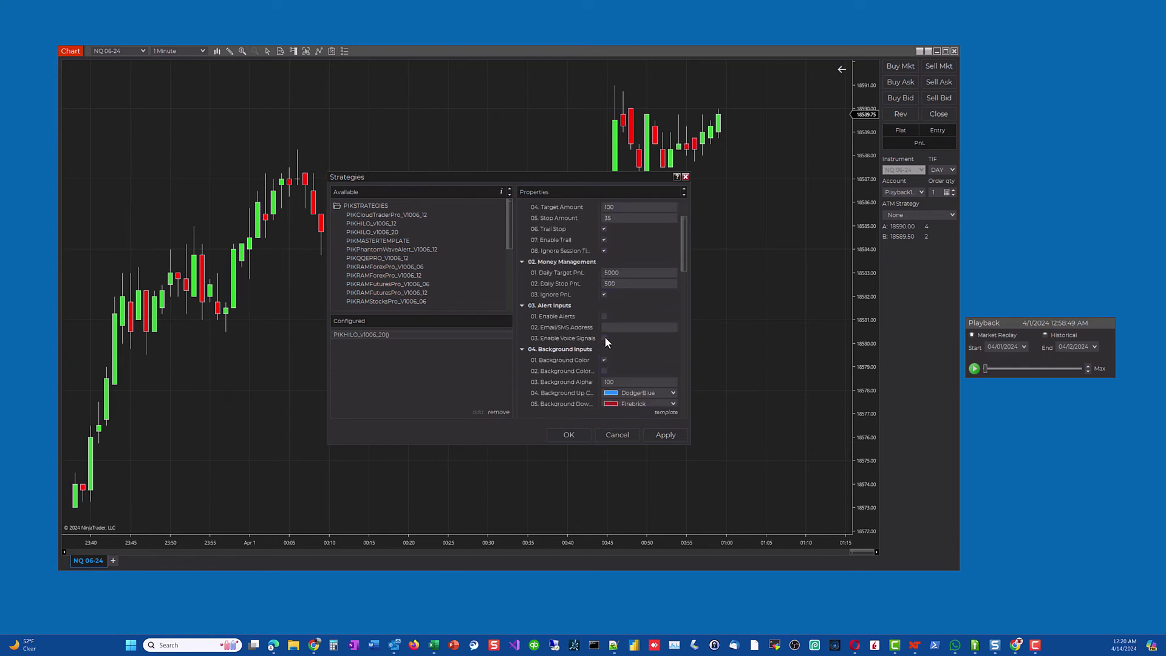
scroll(605, 303, down, 4)
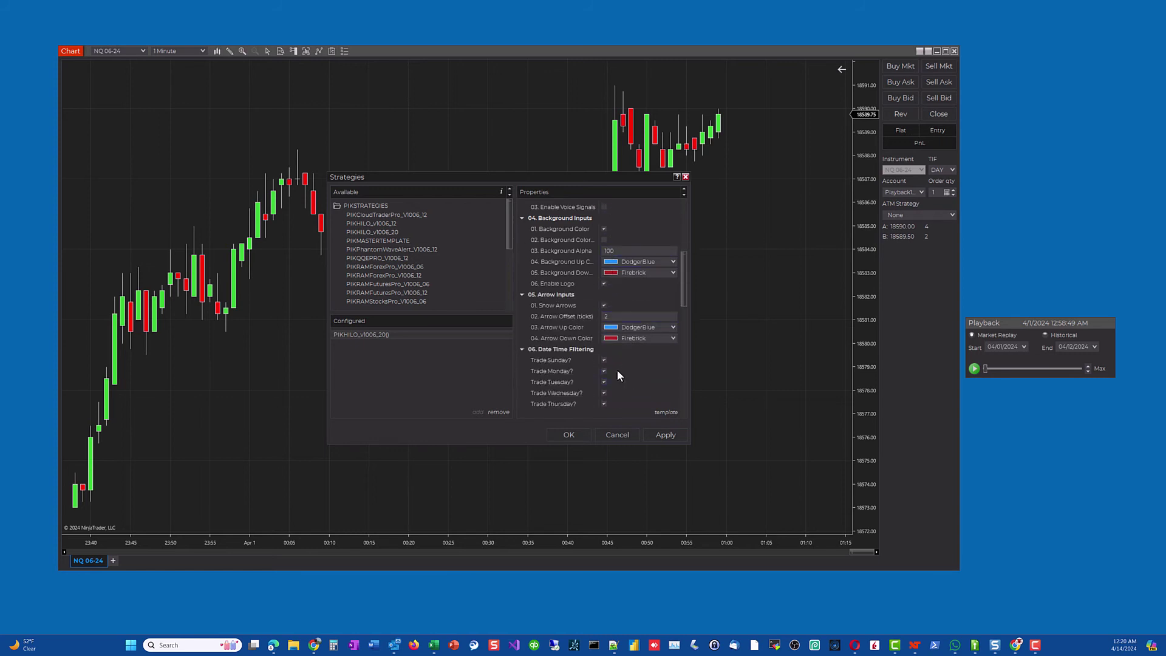
scroll(616, 367, down, 5)
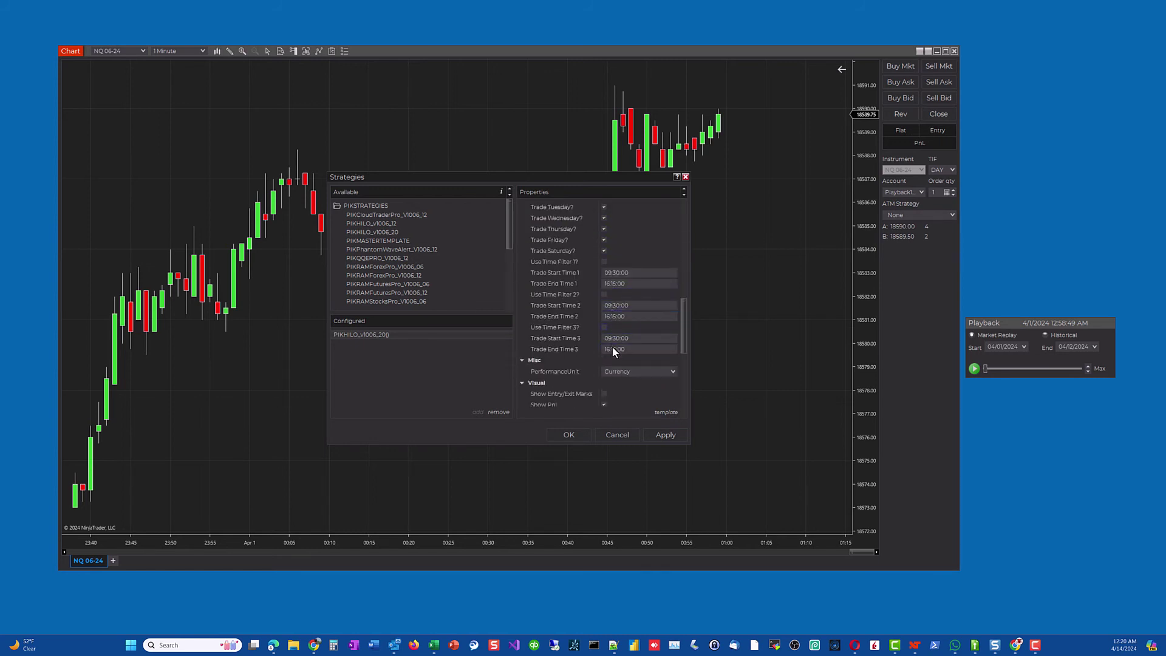
scroll(612, 351, down, 5)
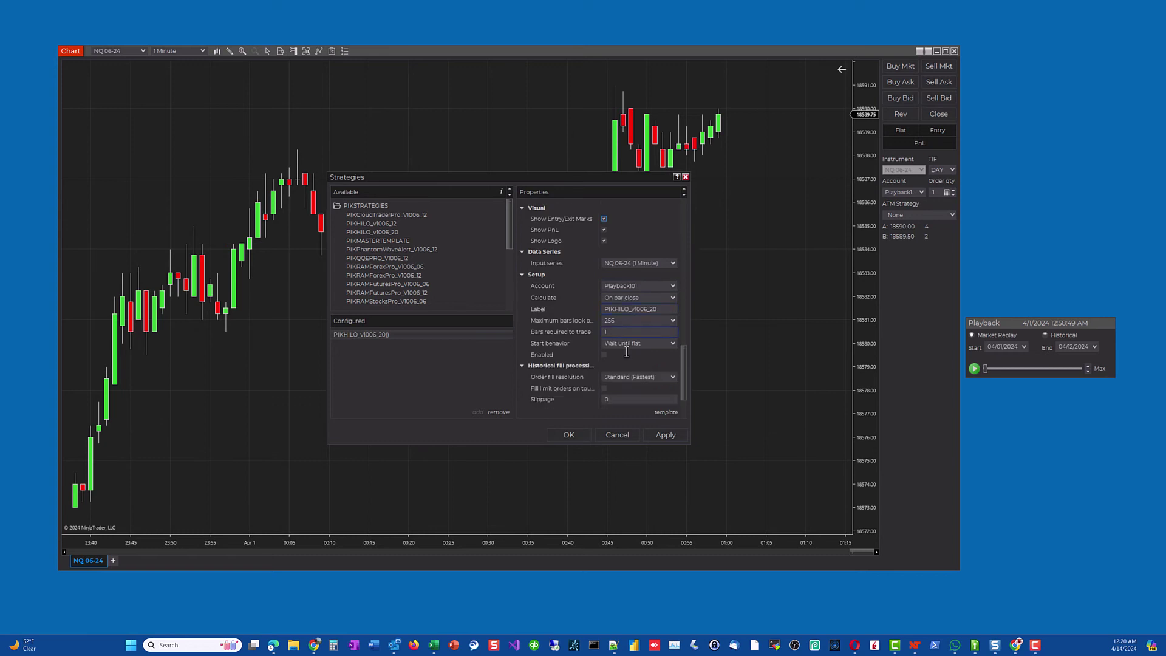
click(668, 435)
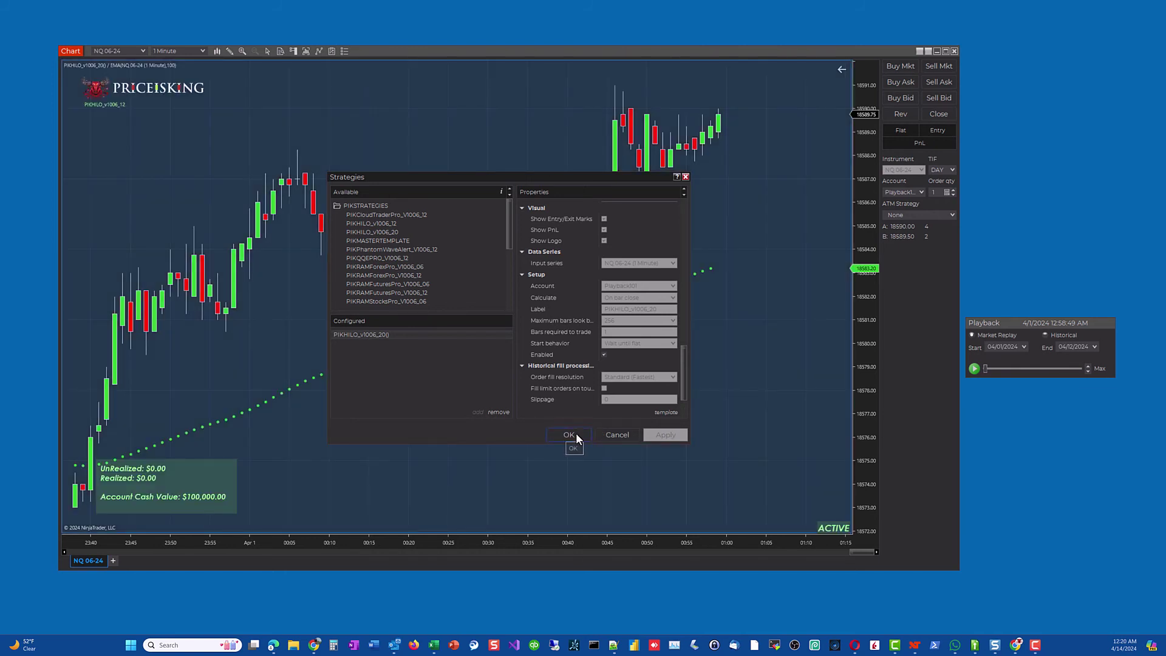
click(576, 434)
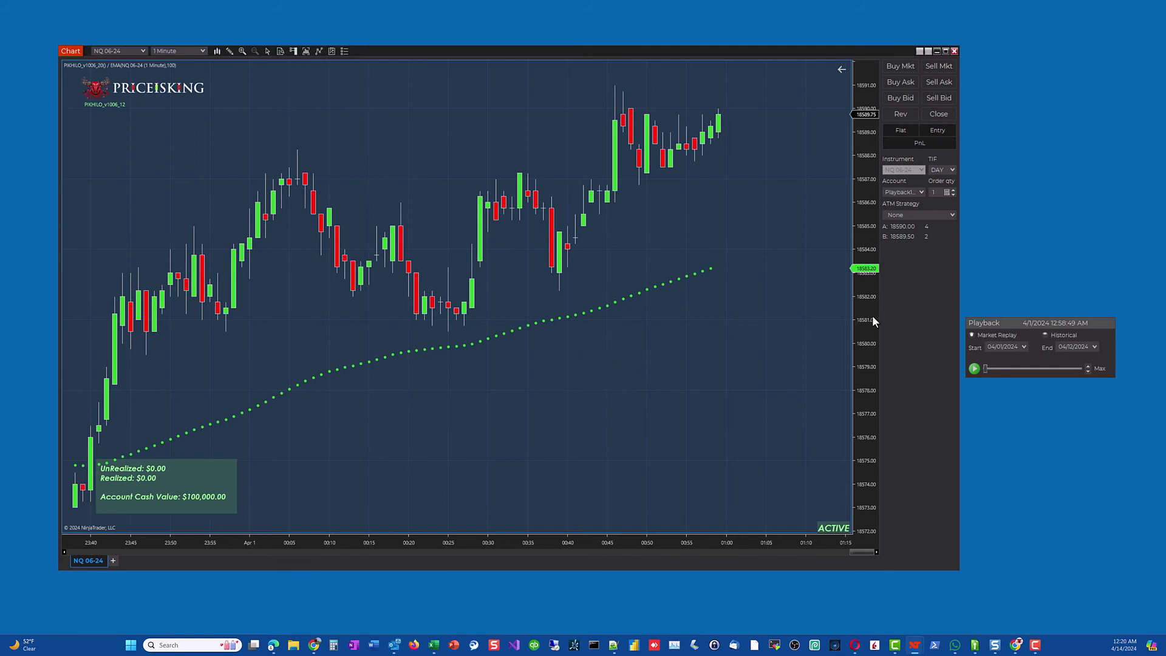
Step: Lower the replay speed to 50x, start the replay, and shift the bars to leave space for new ones
click(1088, 371)
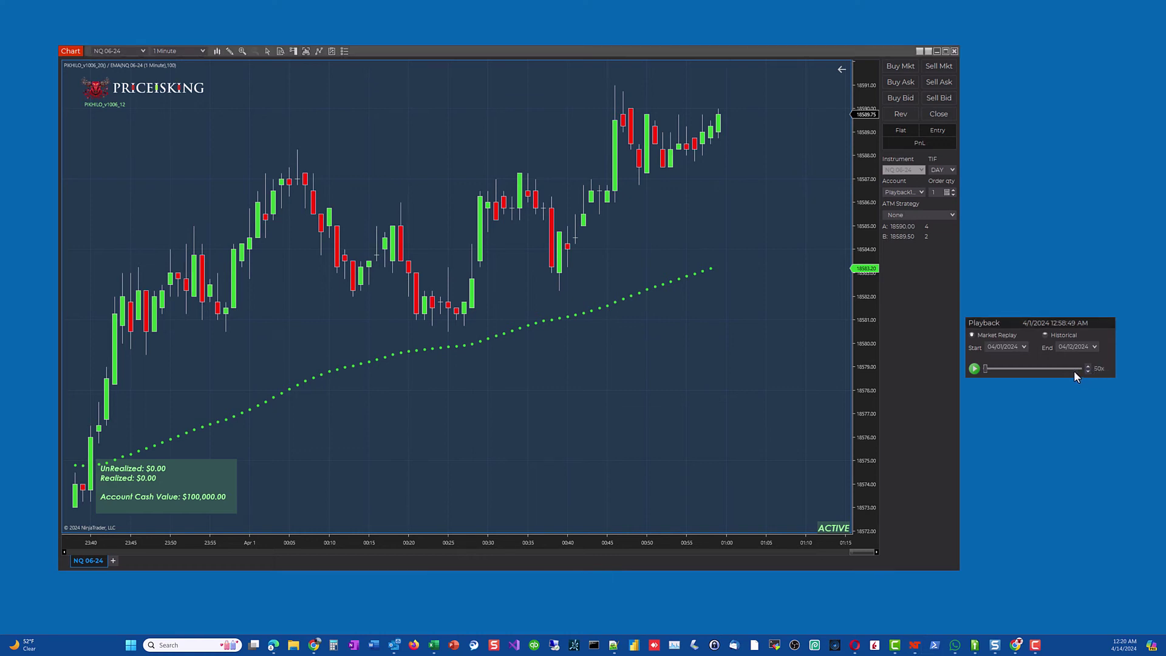
drag(658, 337, 574, 336)
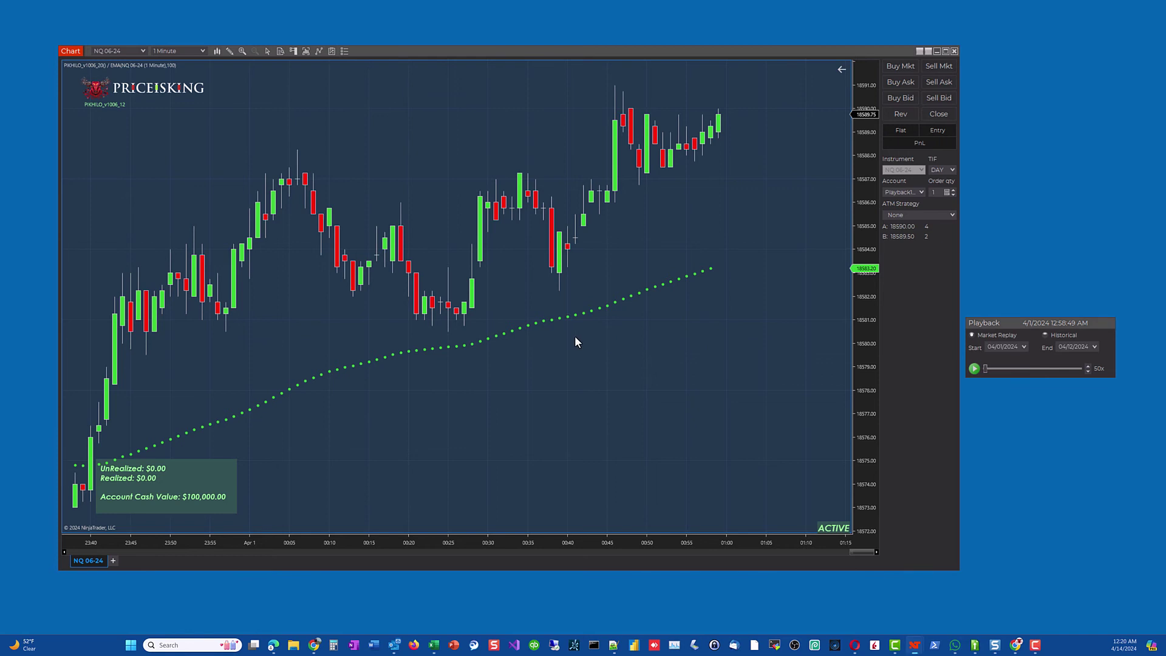
click(974, 368)
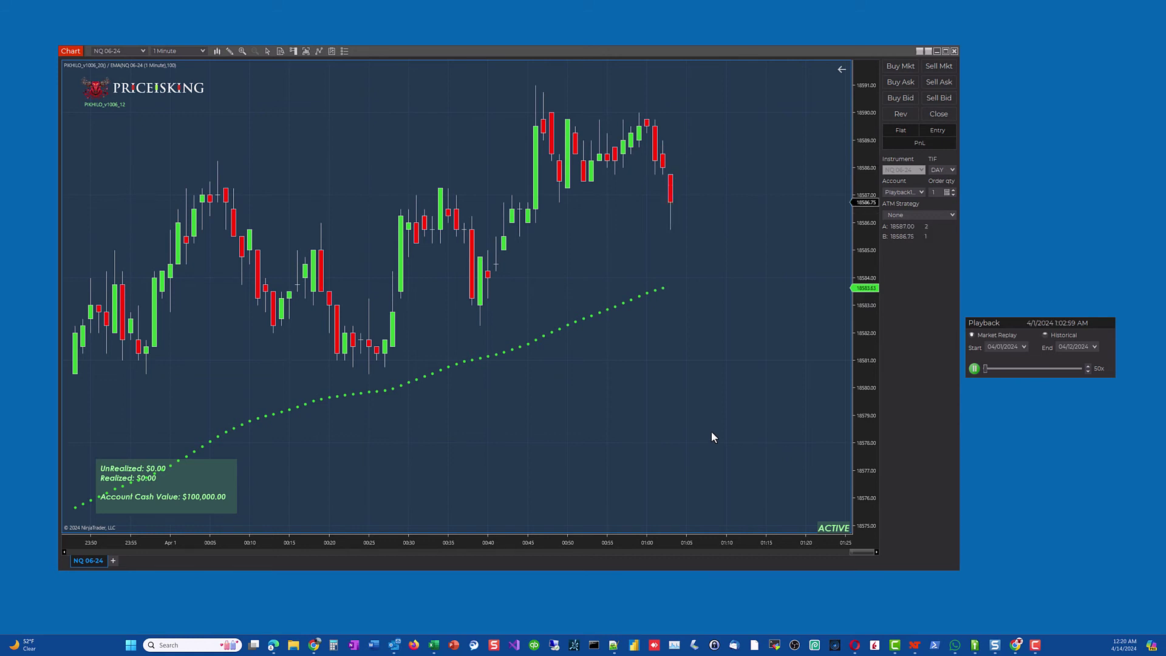
drag(697, 430, 520, 424)
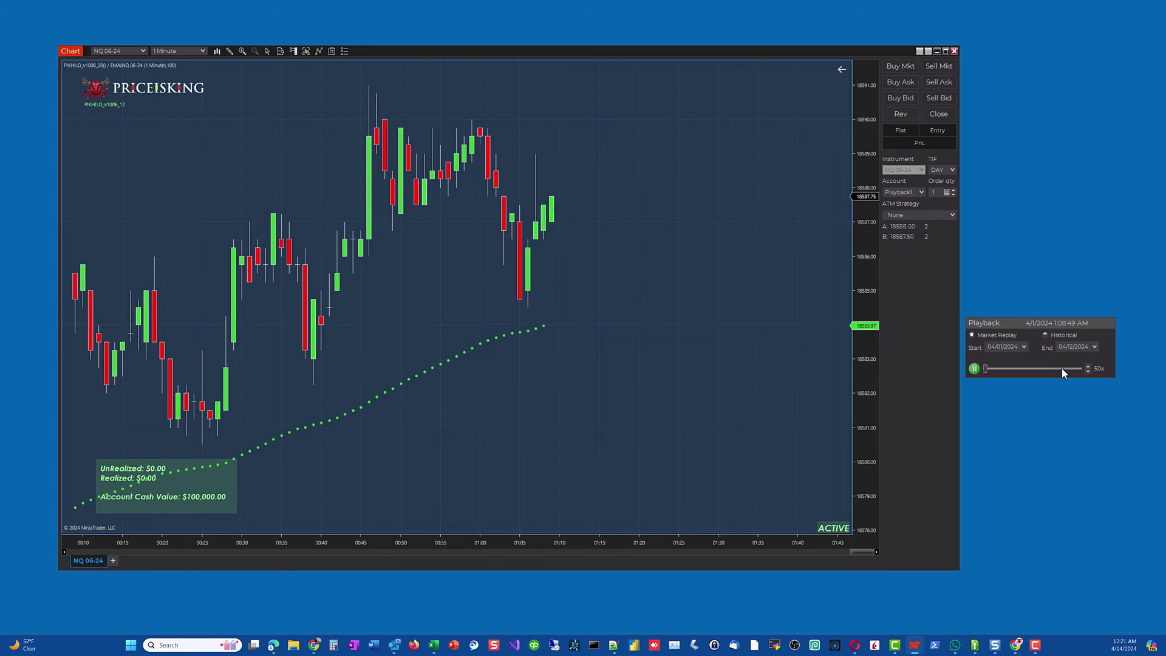
Step: Raise the replay speed to 100x and on to 1000x, keeping the latest bars in view
click(1088, 366)
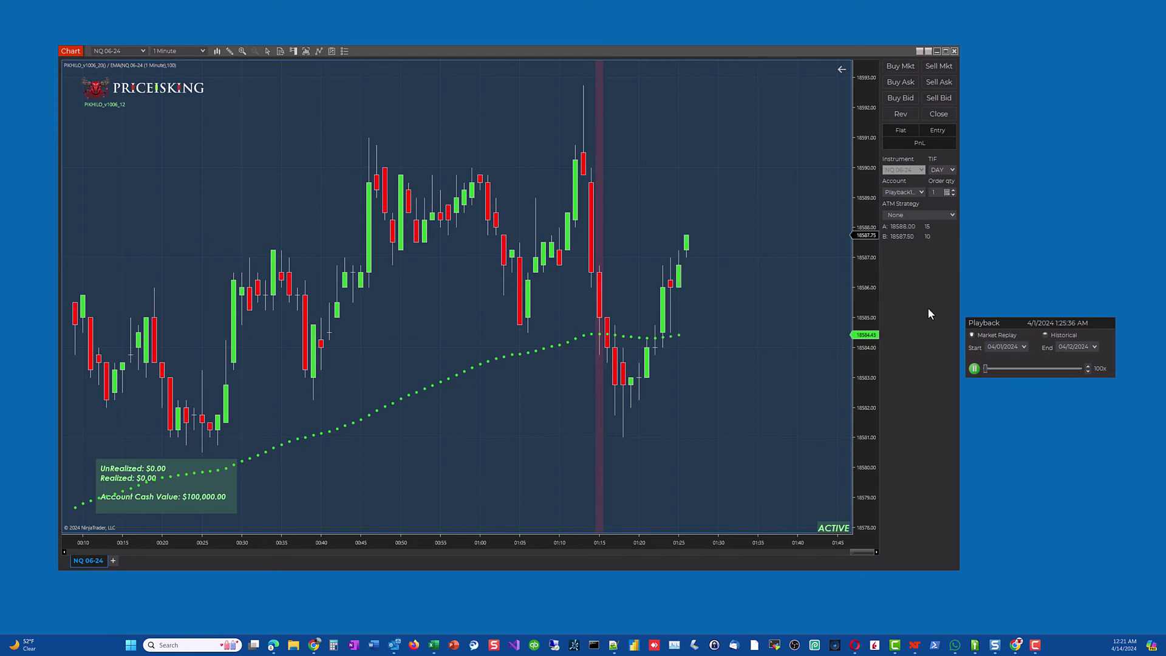
click(1091, 368)
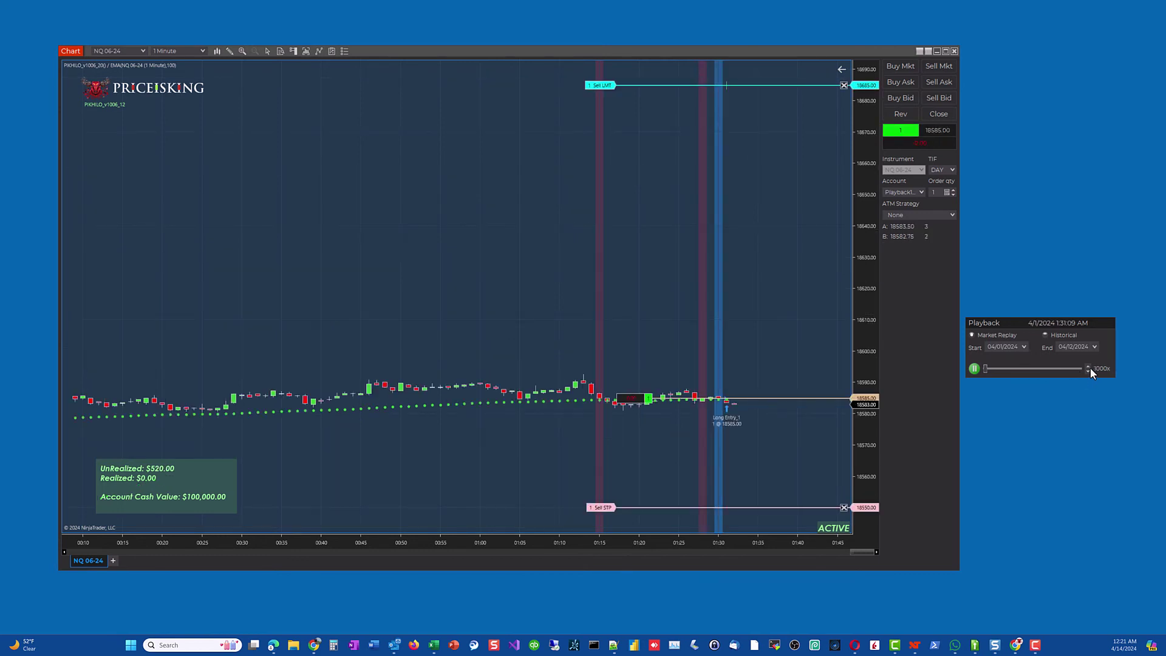
drag(344, 287, 288, 280)
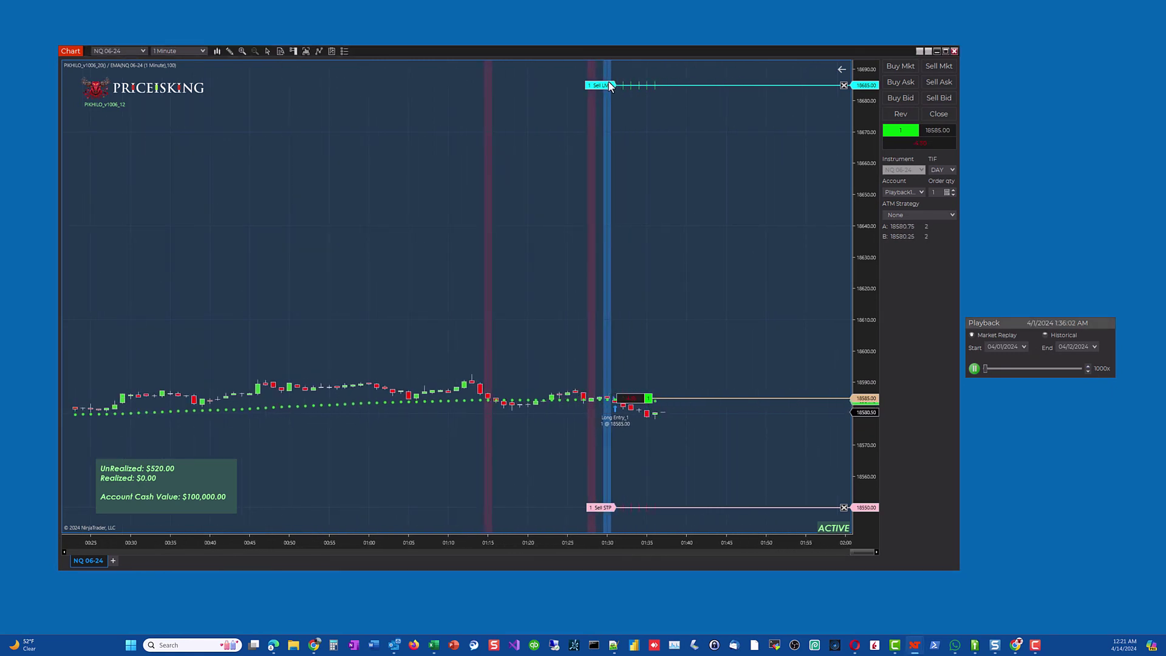
Step: Lower the sell limit order to 18641.25 and on to 18621.25, and raise the sell stop order to 18560.25
drag(599, 85, 593, 222)
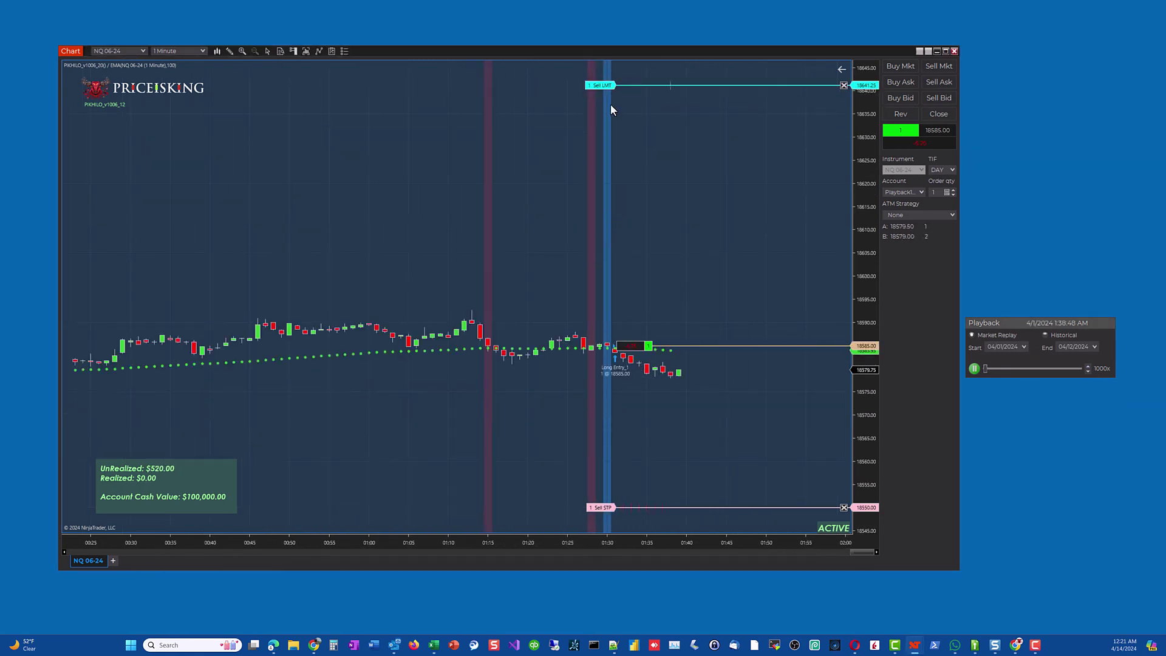
drag(607, 85, 601, 184)
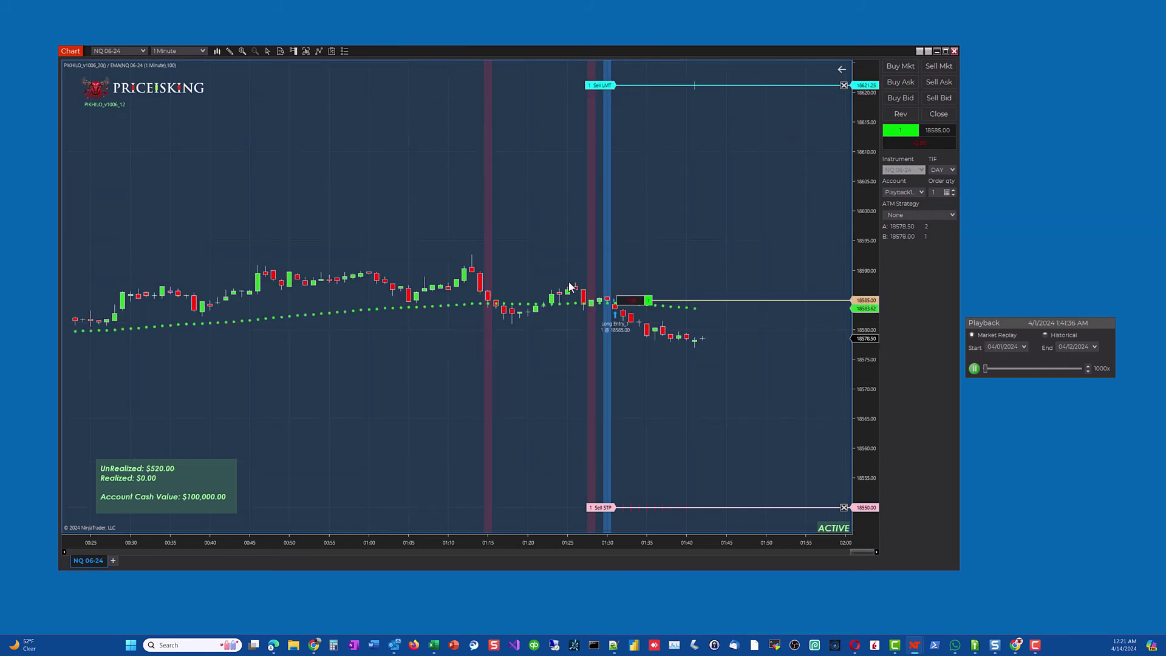
drag(604, 508, 615, 447)
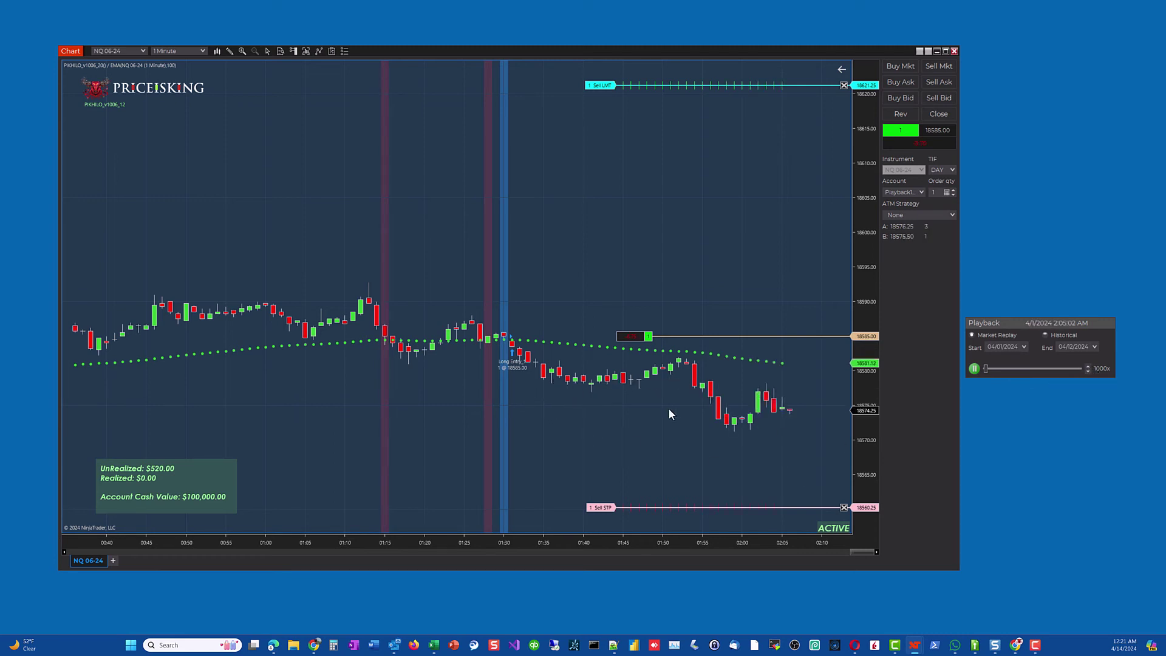
Step: Set the Chart Trader PnL display unit to Currency and turn on showing realized PnL when flat
scroll(680, 460, down, 5)
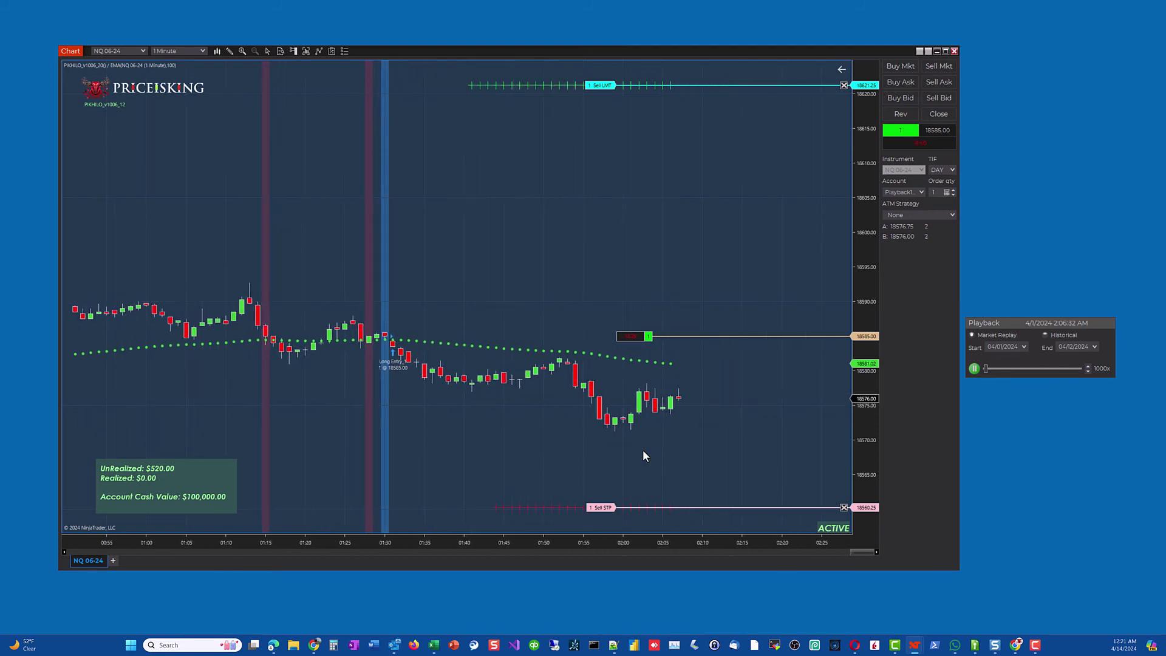
right_click(927, 143)
click(880, 209)
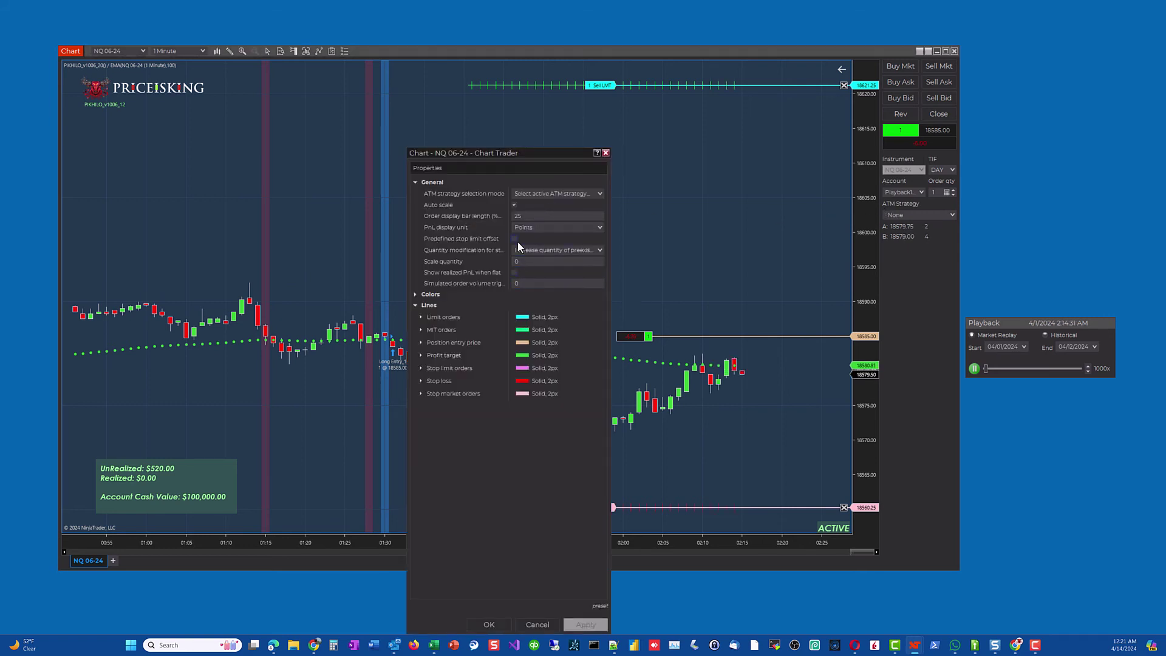
click(523, 229)
click(530, 236)
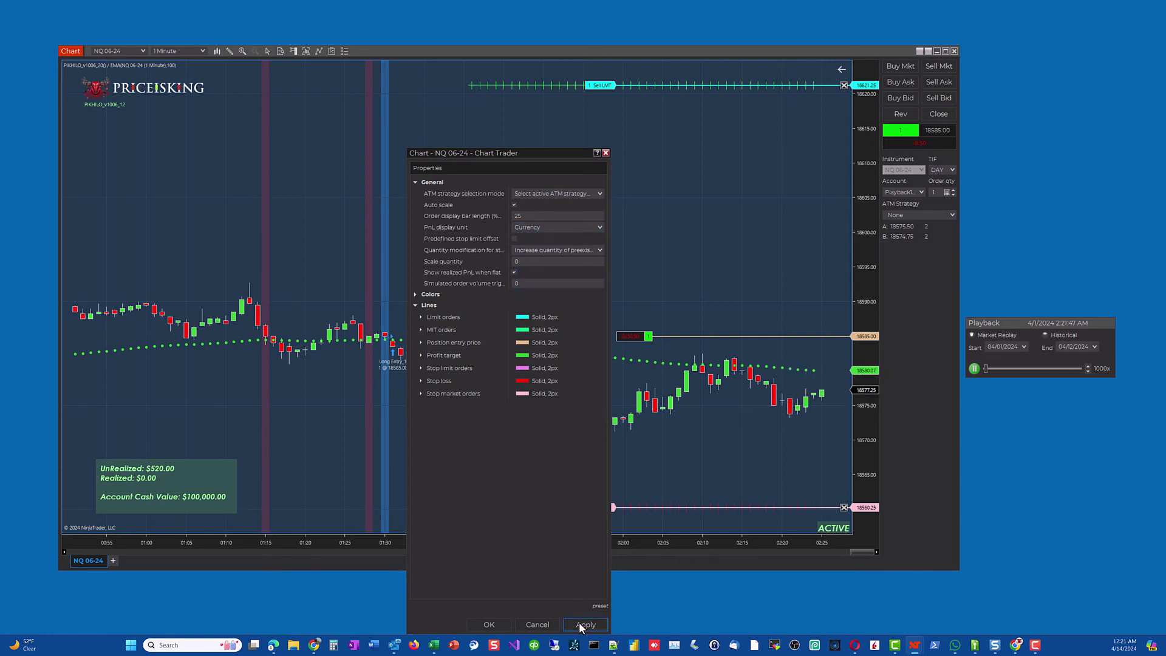
click(489, 625)
Step: Raise the replay speed to Max and keep free space beside the latest bars
drag(736, 460, 536, 460)
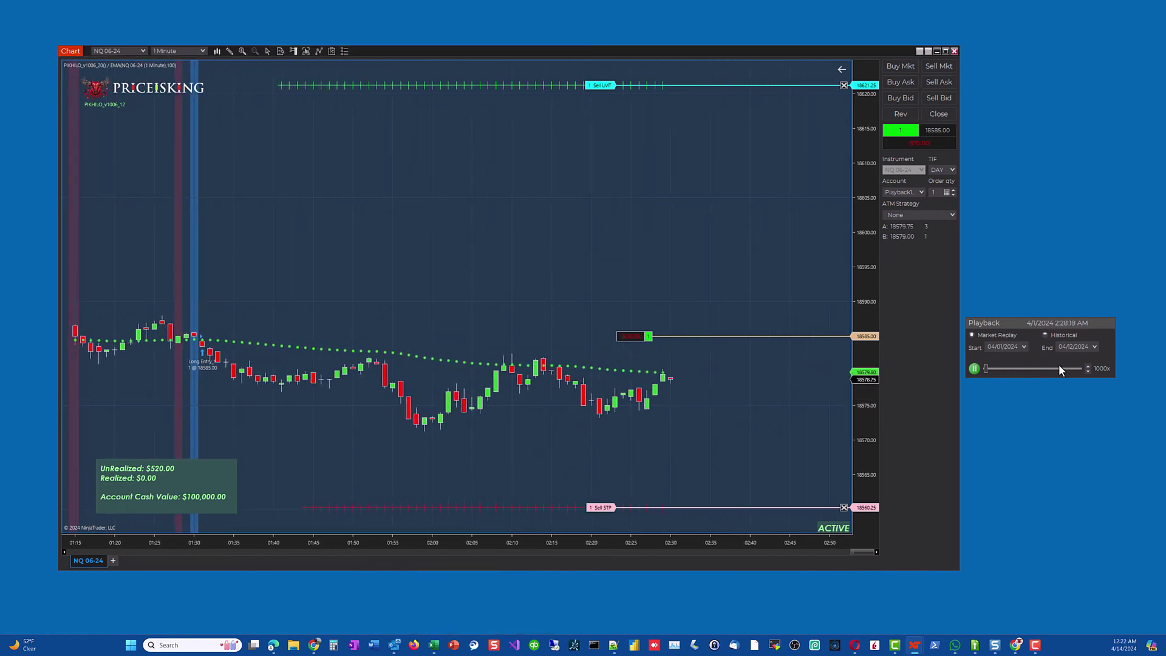
click(1087, 369)
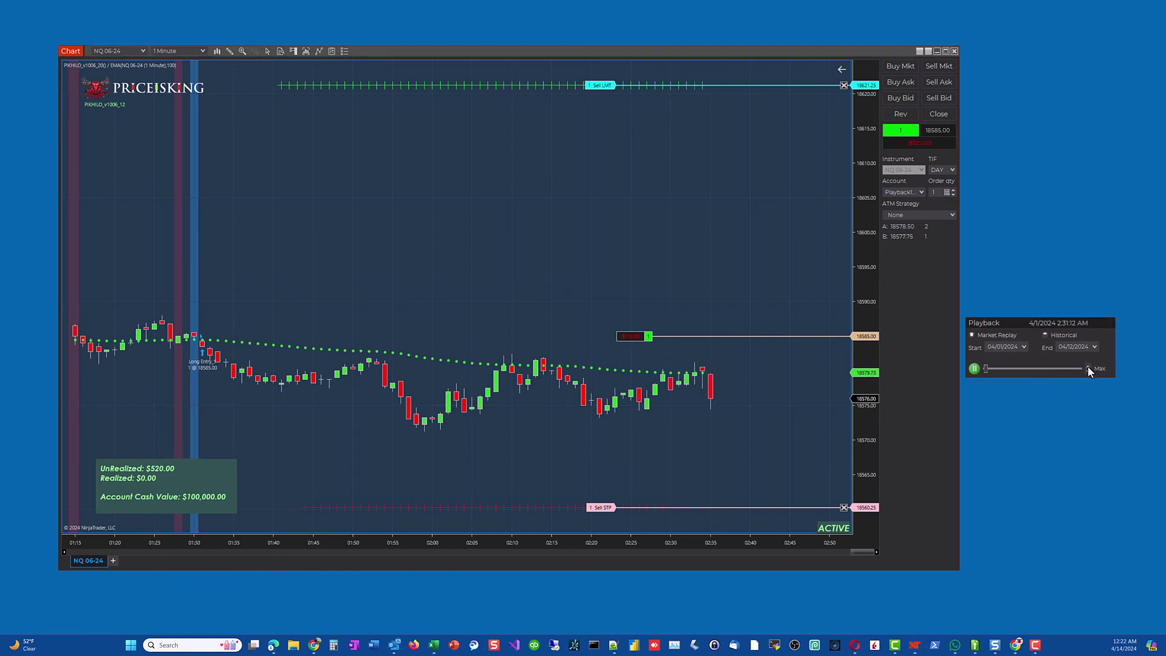
drag(701, 464, 540, 442)
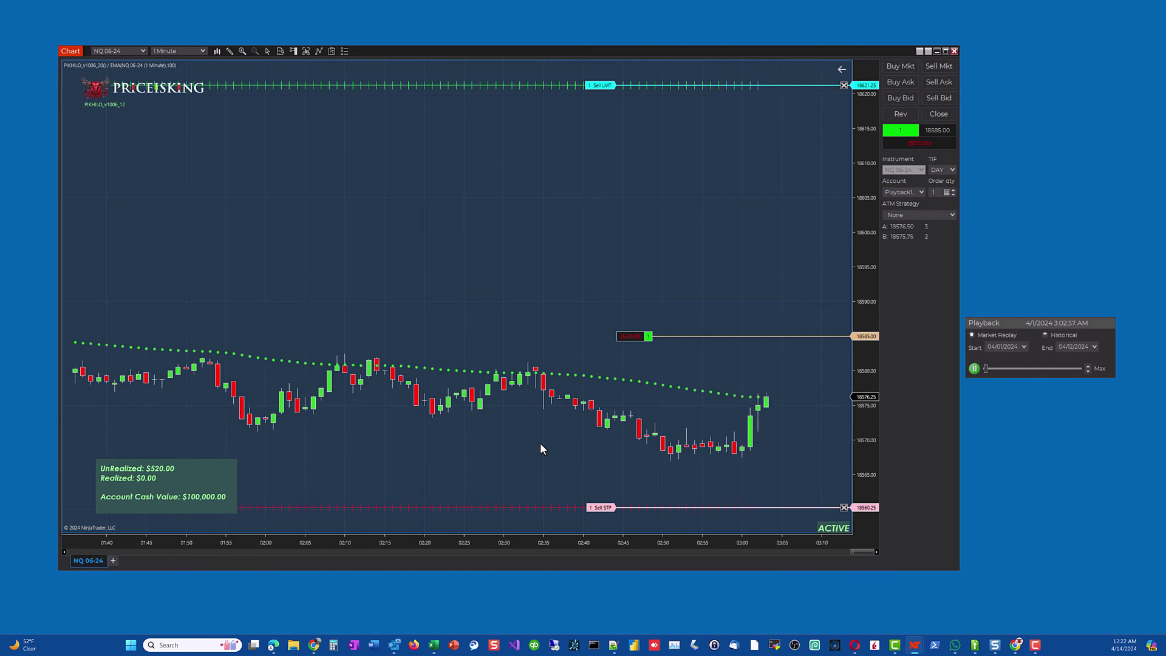
Step: Compress the time scale to show more history, and raise the sell stop order to 18586.00
drag(479, 542, 646, 544)
drag(584, 385, 520, 409)
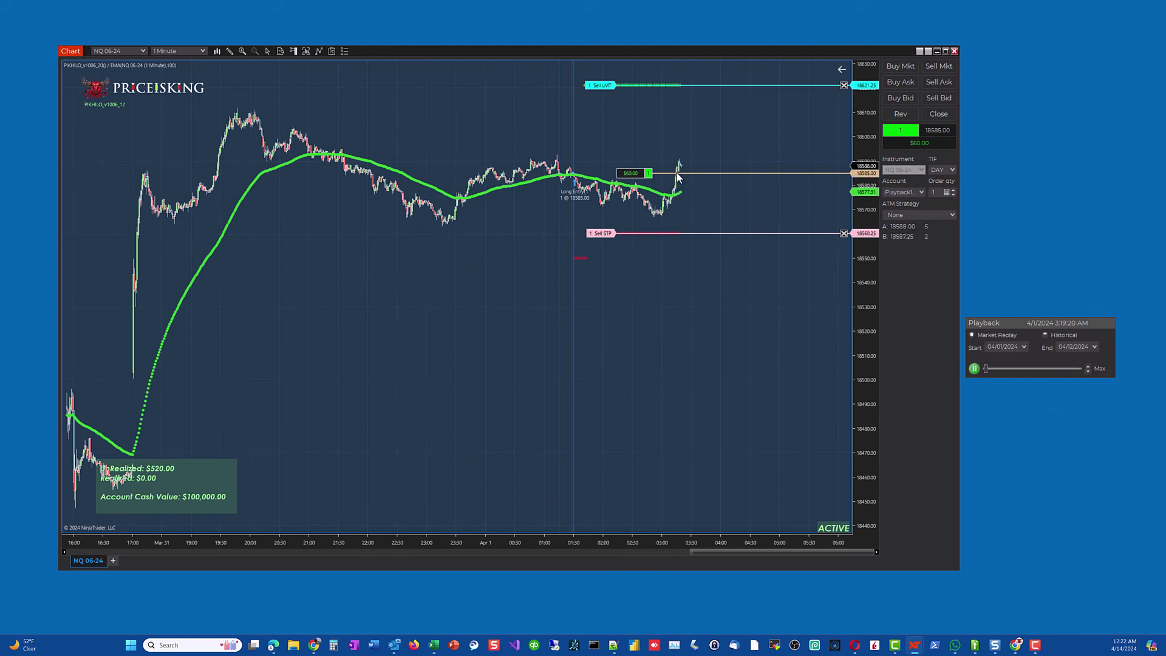
drag(610, 234, 643, 172)
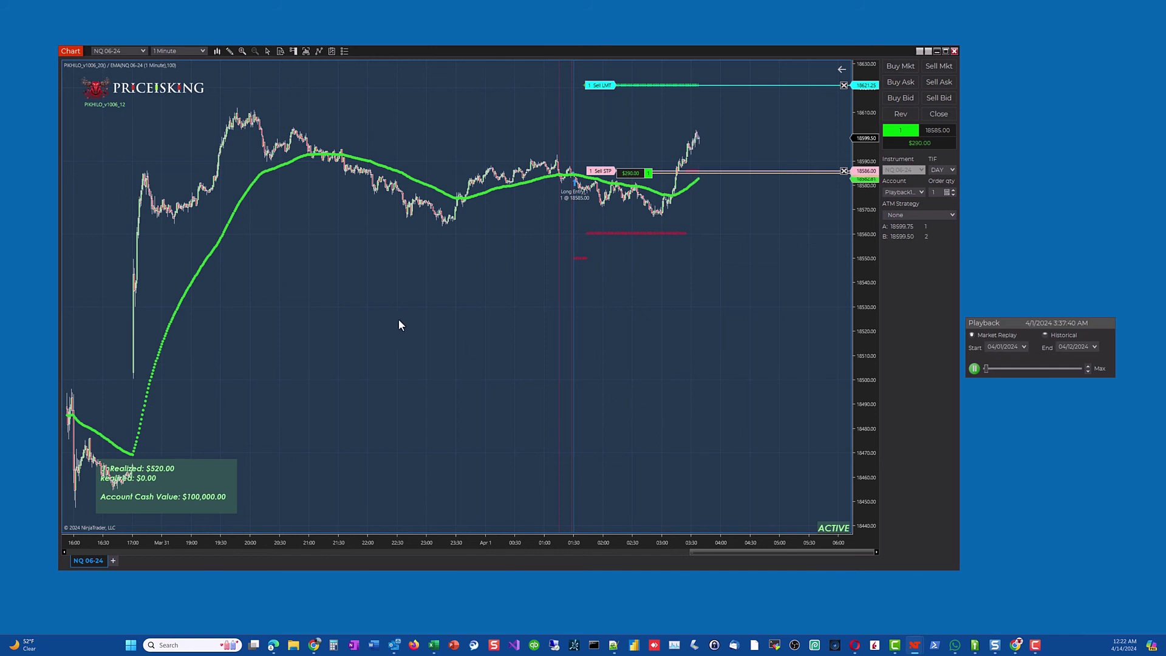
Step: Stretch the time scale to enlarge the candles and reposition the chart to follow the open trade
drag(657, 541, 421, 539)
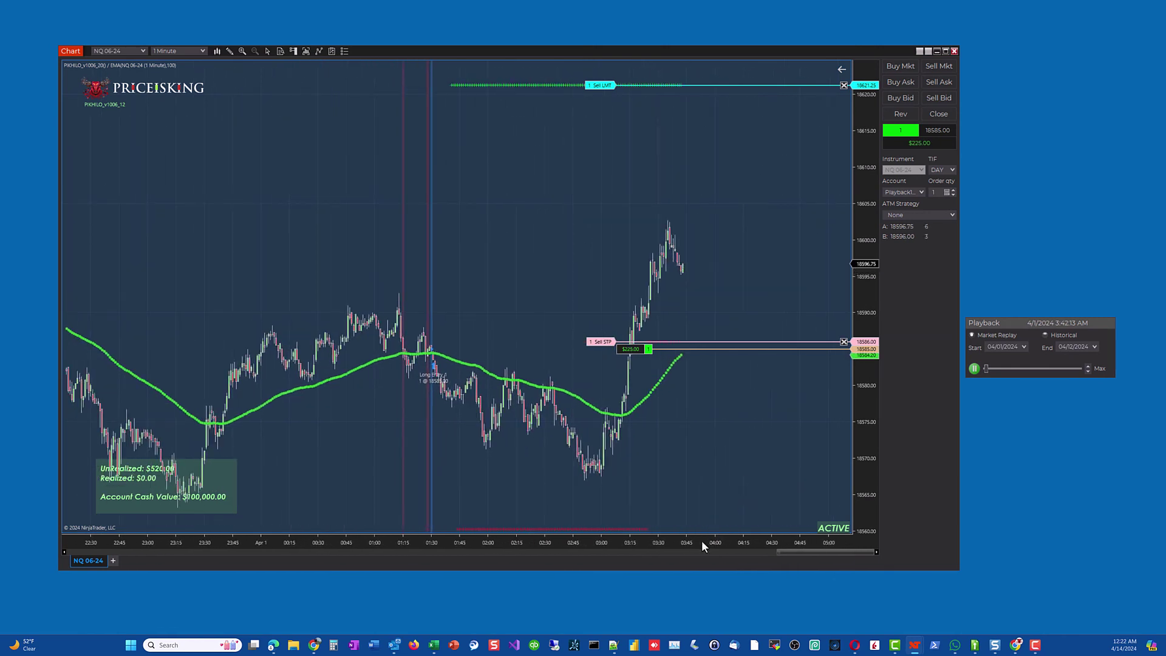
drag(702, 546, 572, 484)
drag(705, 482, 737, 489)
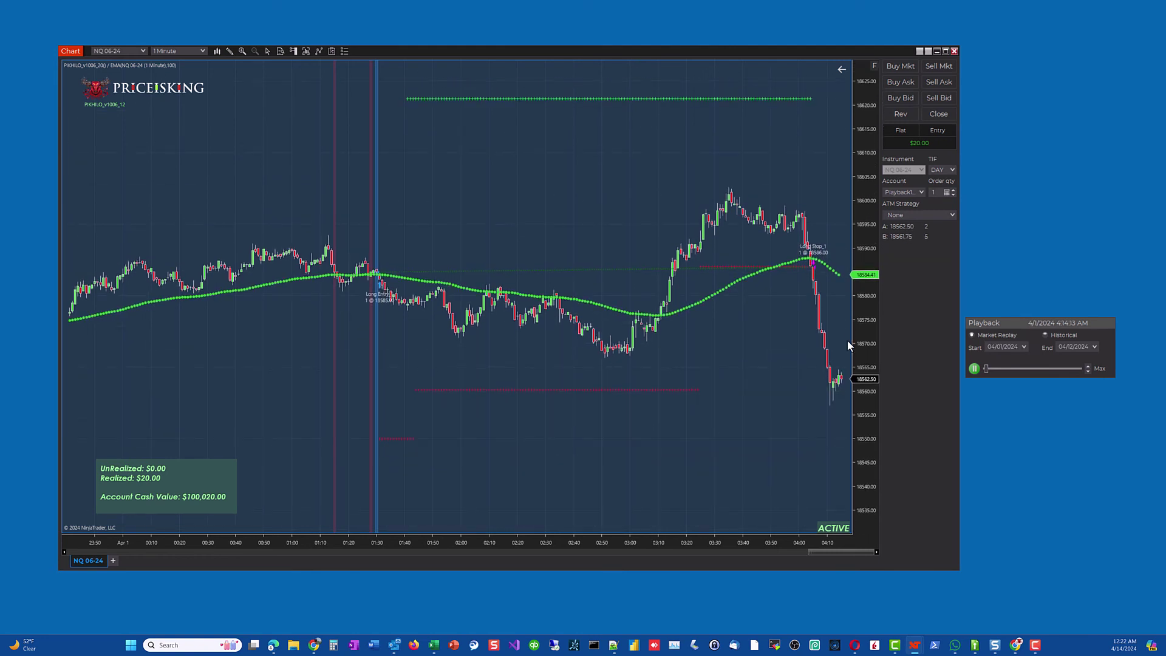
Step: Raise the open long position's sell stop order to just below the current market price
drag(702, 463, 625, 458)
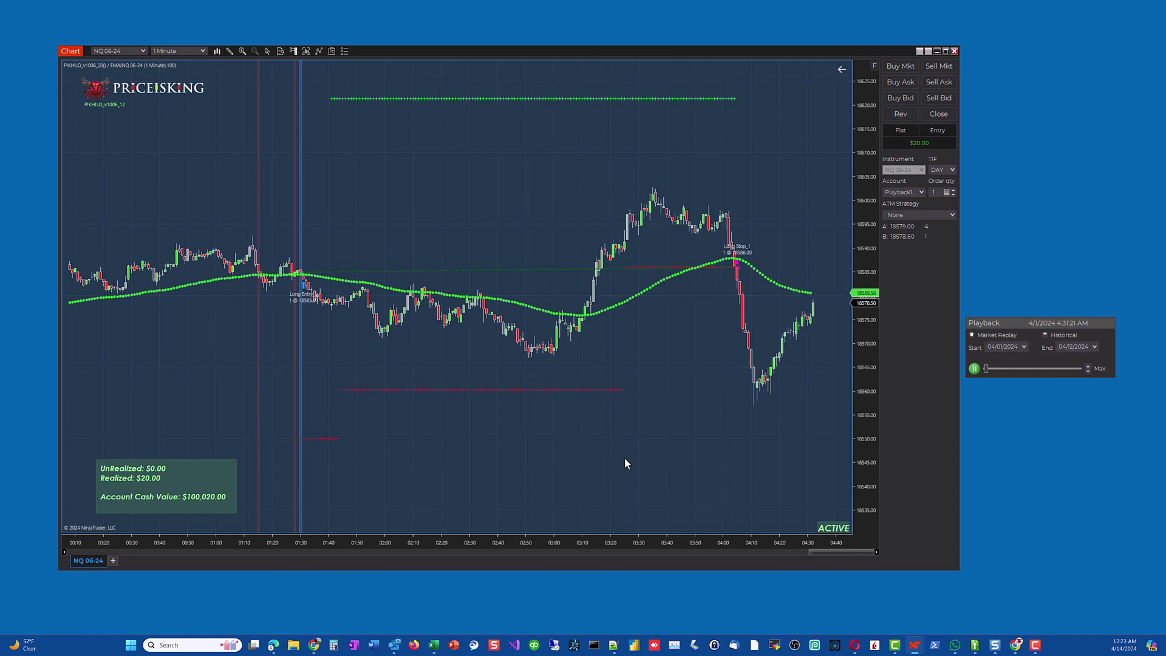
click(624, 457)
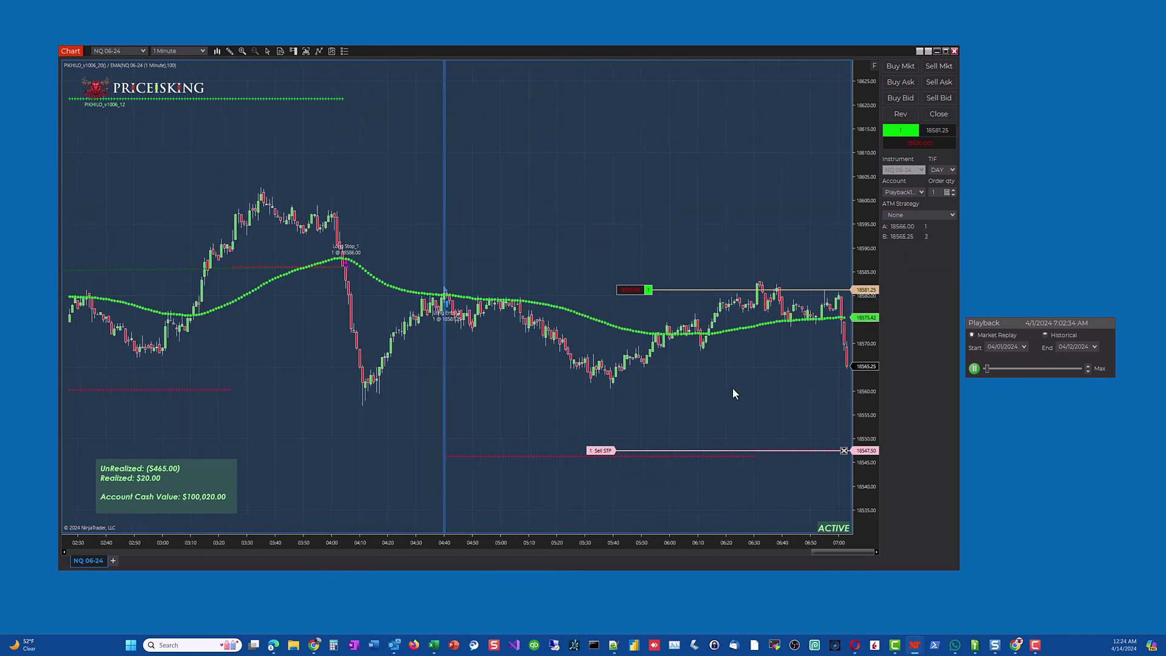
drag(692, 422, 569, 407)
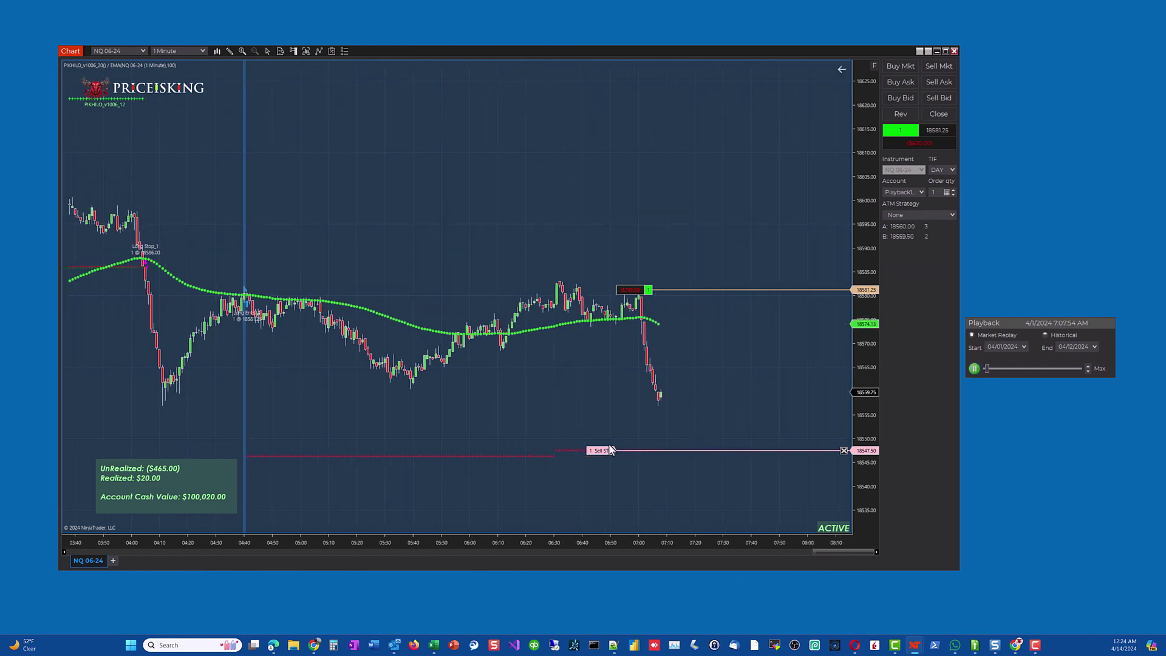
drag(611, 450, 621, 400)
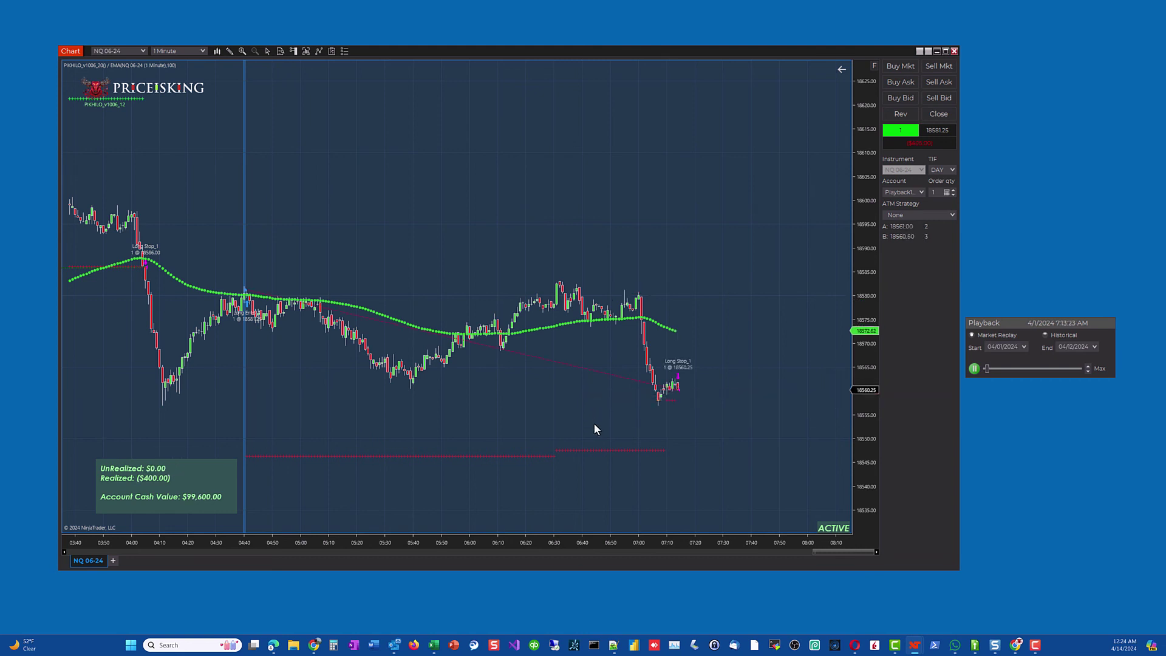
Step: Pause the replay and set the Playback start date to 01/24/2024, keeping the playback controls beside the chart
click(974, 368)
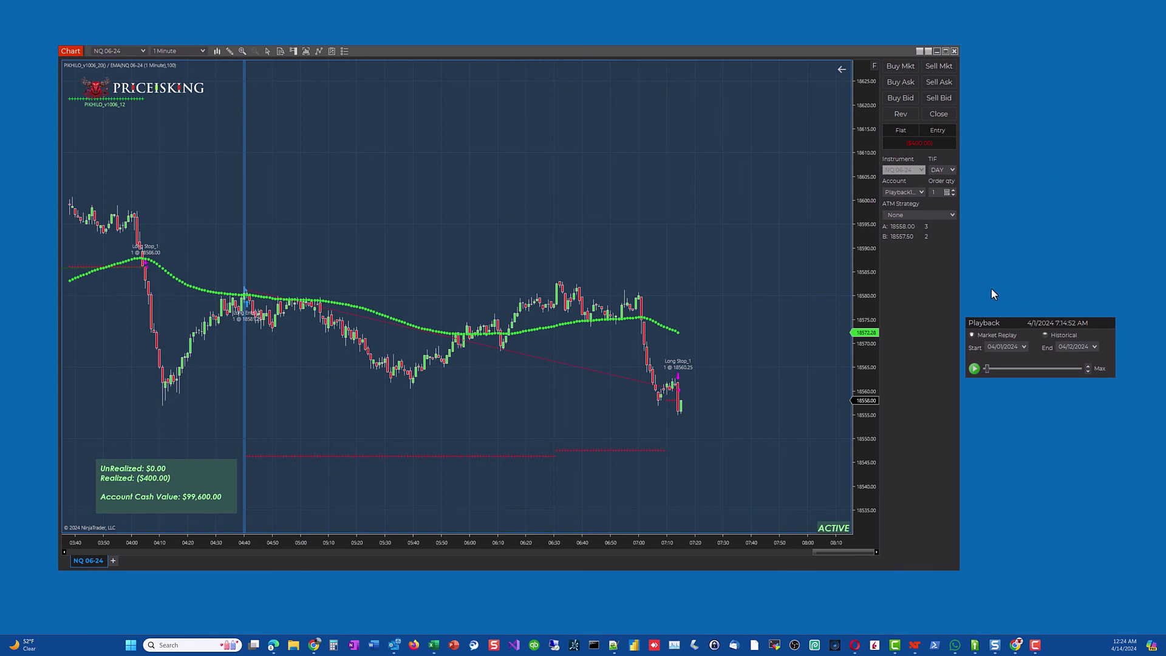
drag(996, 327, 397, 300)
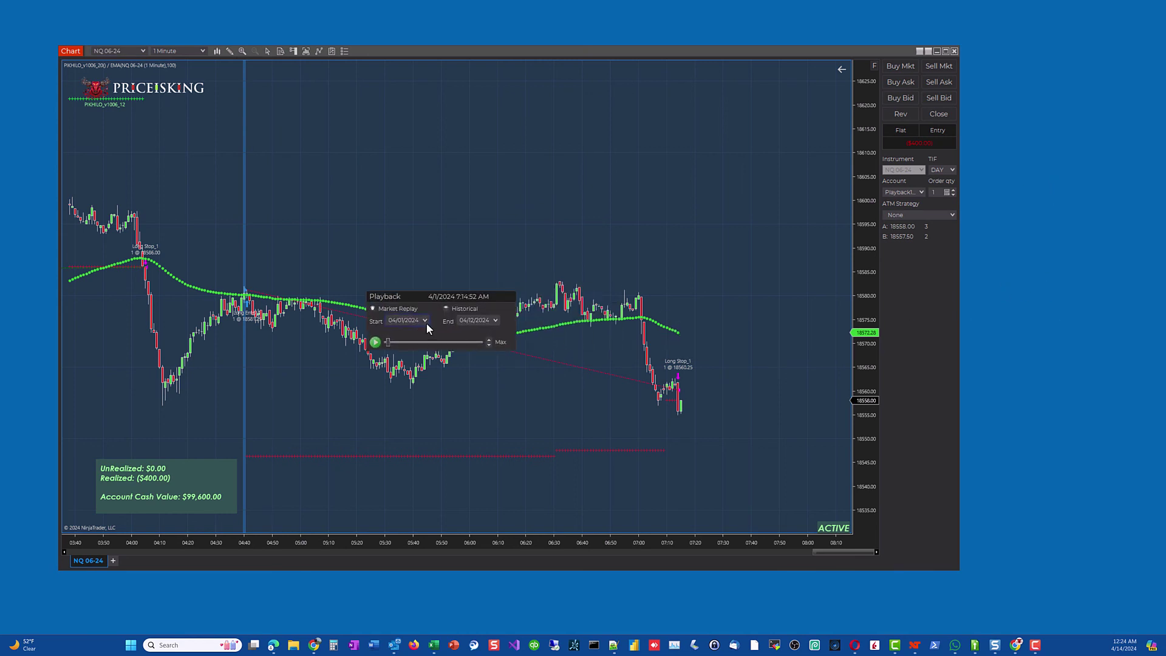
click(424, 321)
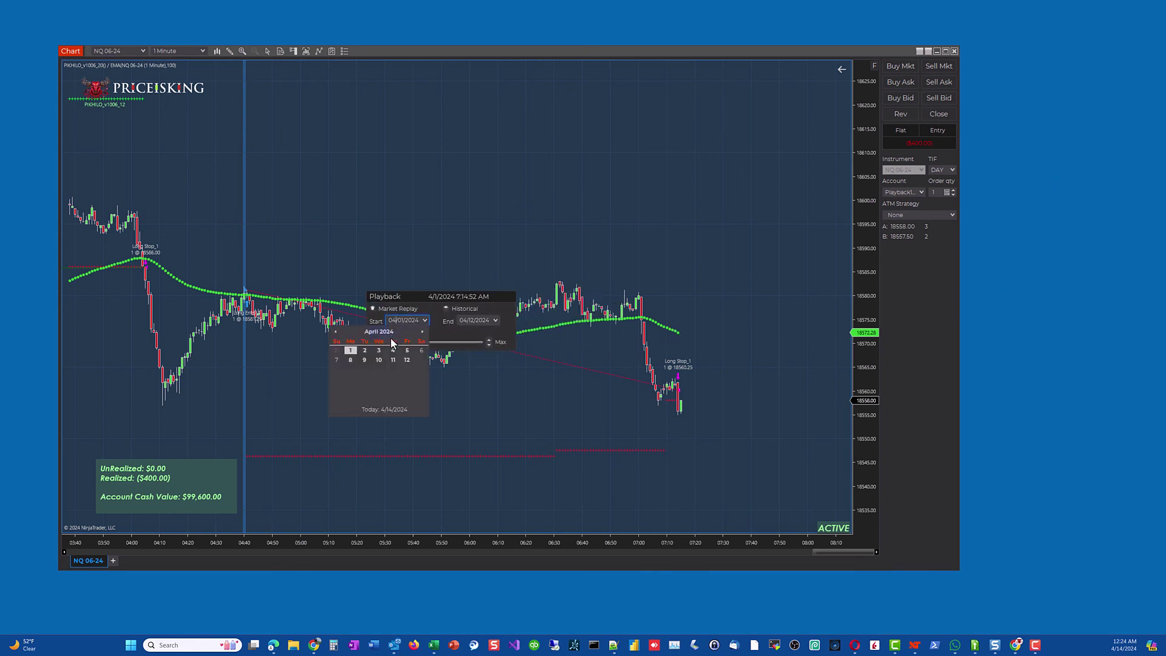
click(336, 332)
click(336, 332)
click(336, 333)
click(379, 379)
click(373, 342)
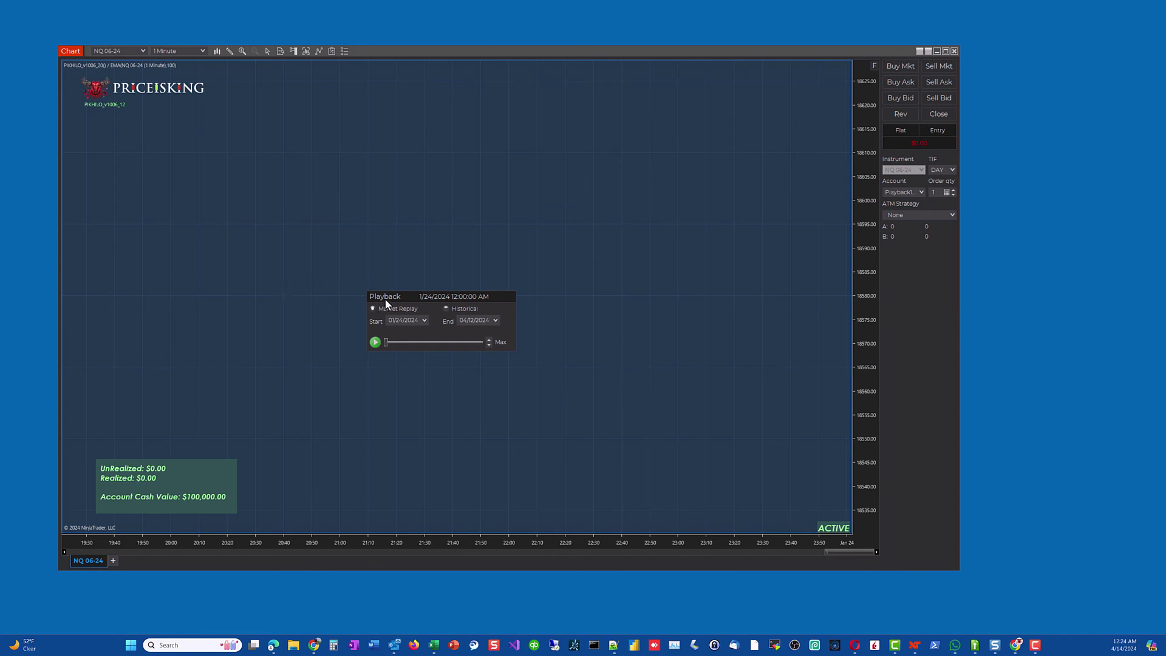
drag(382, 299, 978, 303)
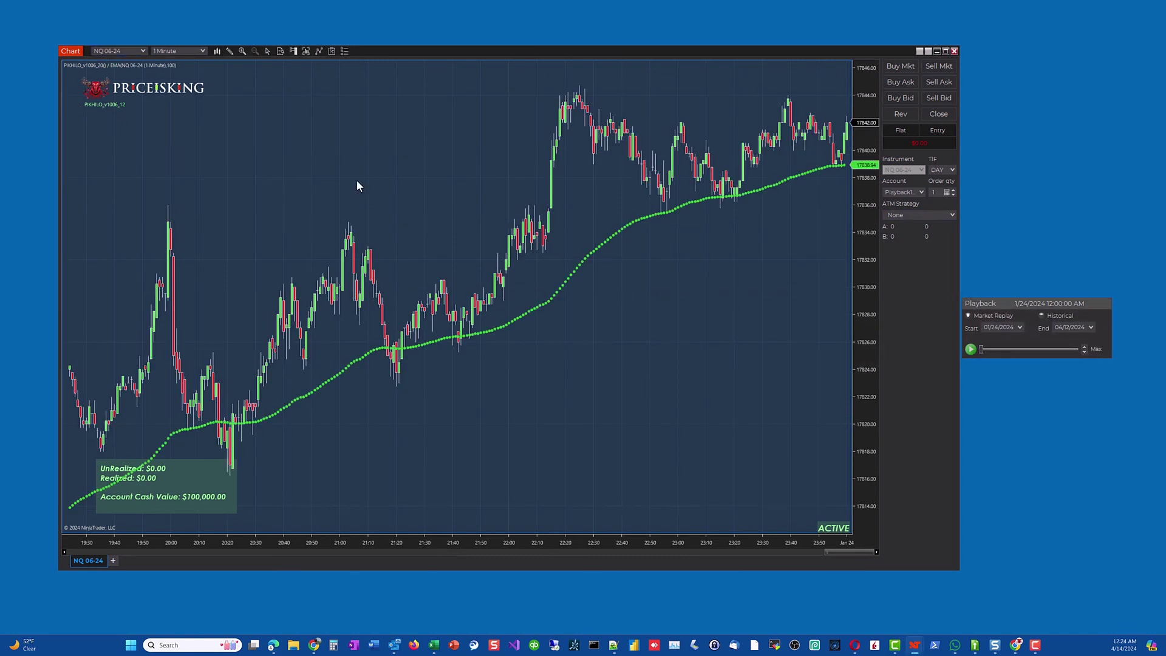
Step: Run the replay briefly from the new start date and pause it, keeping free space beside the latest bars
scroll(563, 383, down, 5)
click(971, 349)
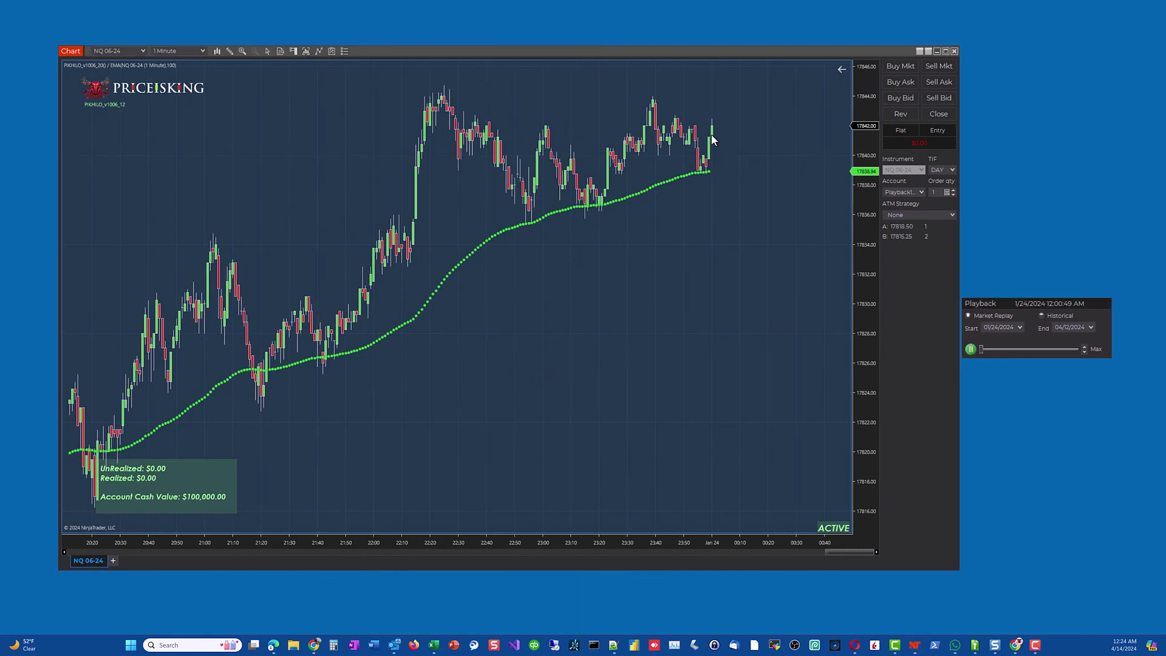
click(971, 349)
Step: Switch the chart's instrument to the NQ 03-24 contract and resume the replay
click(146, 51)
click(145, 51)
click(112, 52)
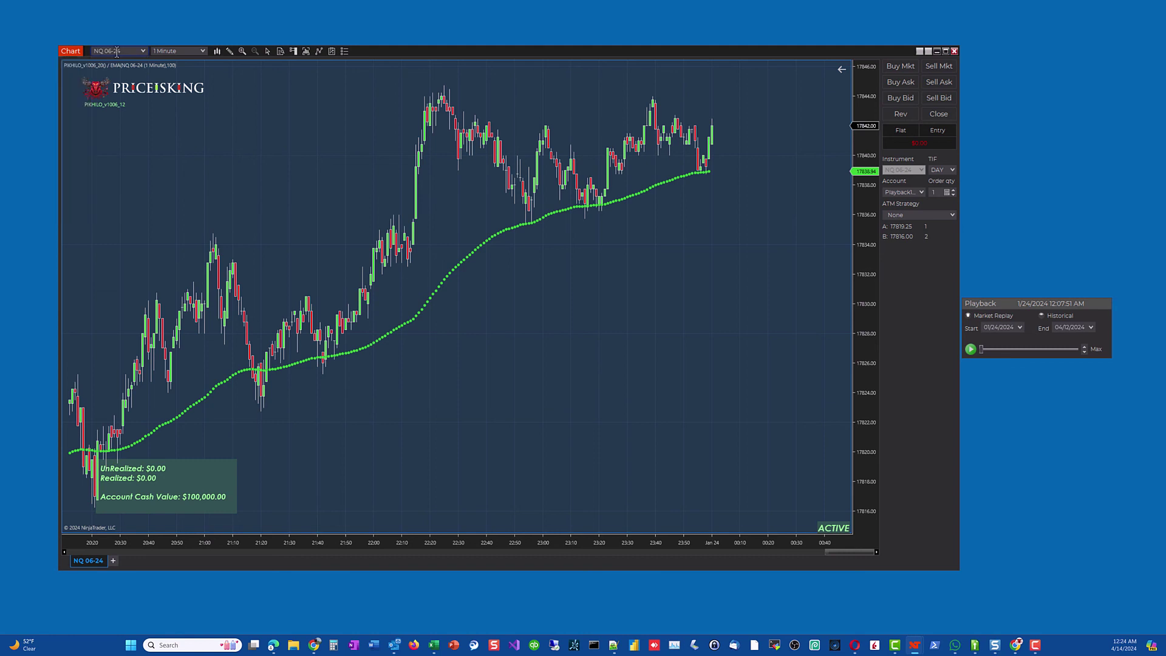
click(110, 52)
key(BackSpace)
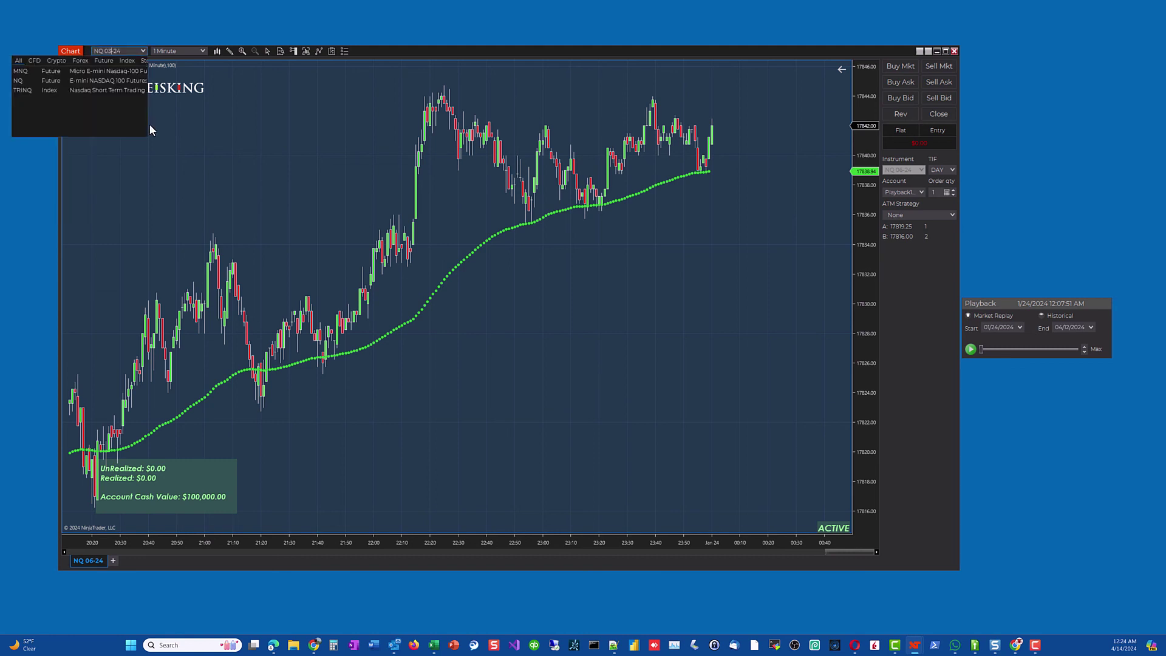
text(3)
key(Return)
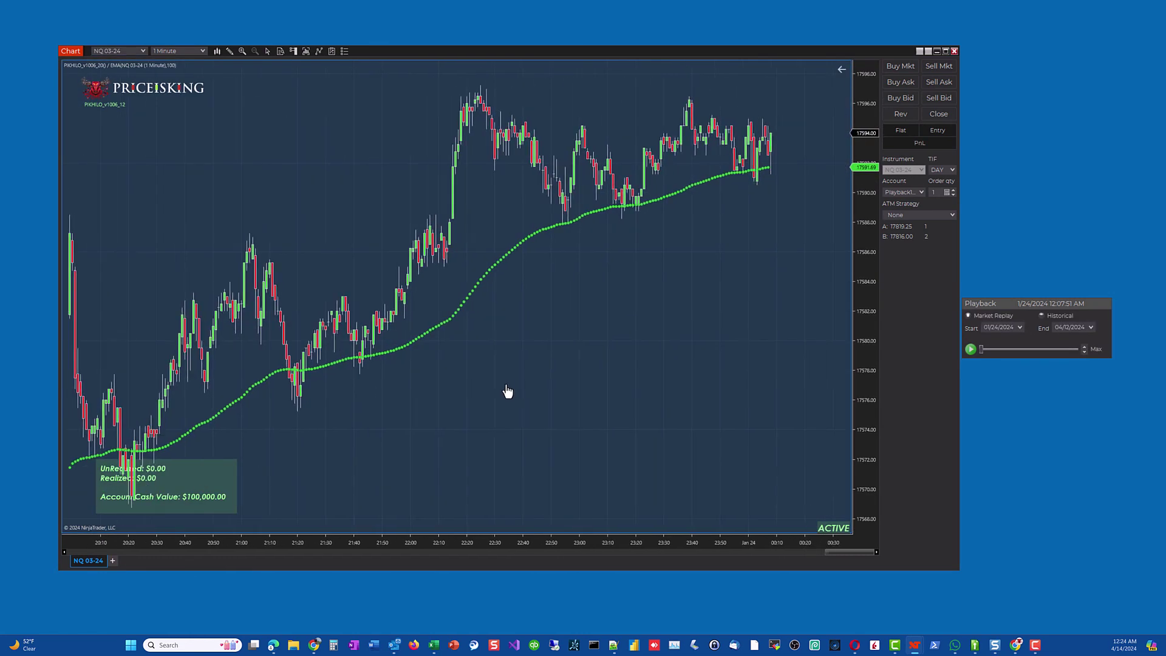
drag(508, 392, 362, 389)
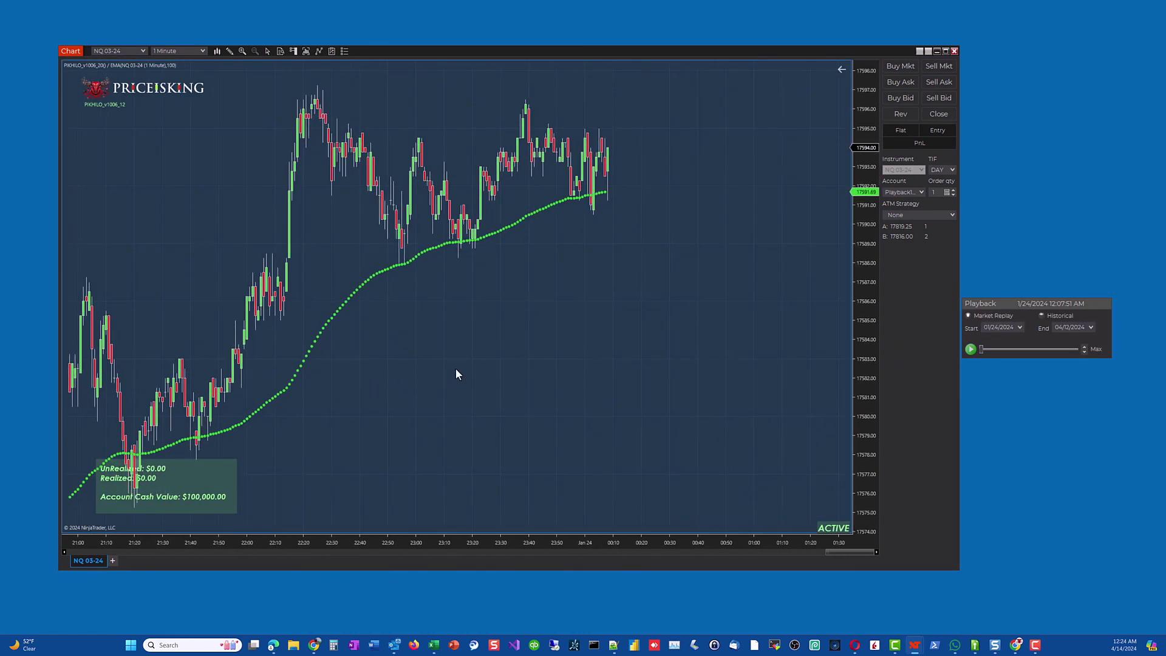
click(971, 349)
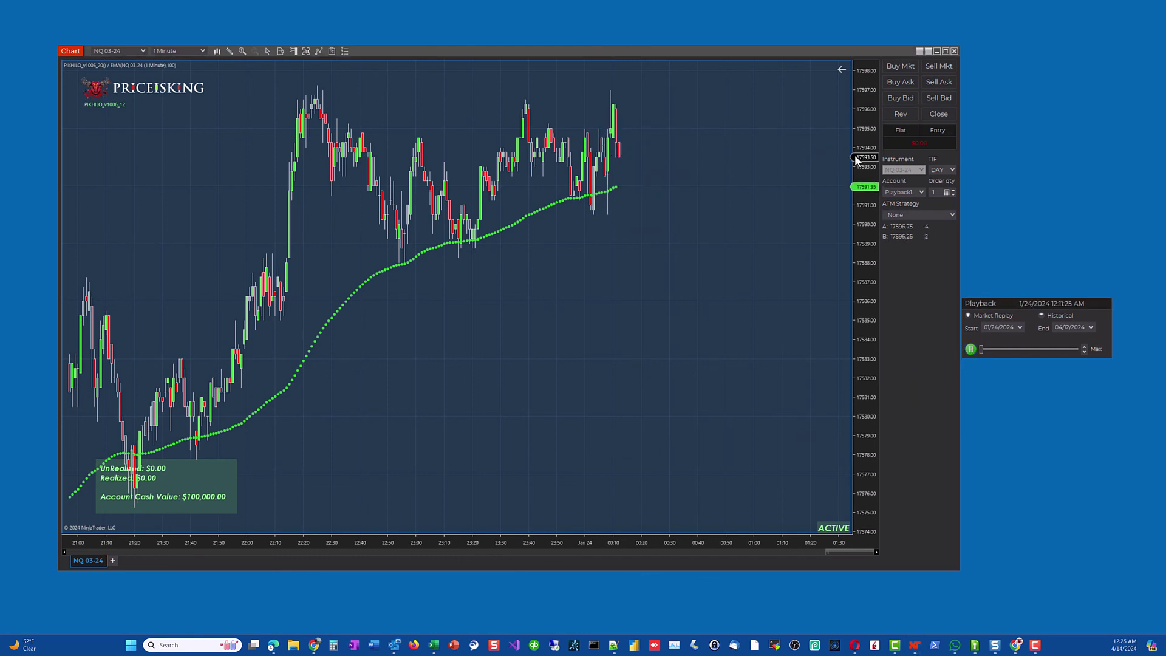
Step: Fit the open trade's stop and target orders on the price scale and lower the sell limit order to 17618.25
drag(855, 155, 846, 210)
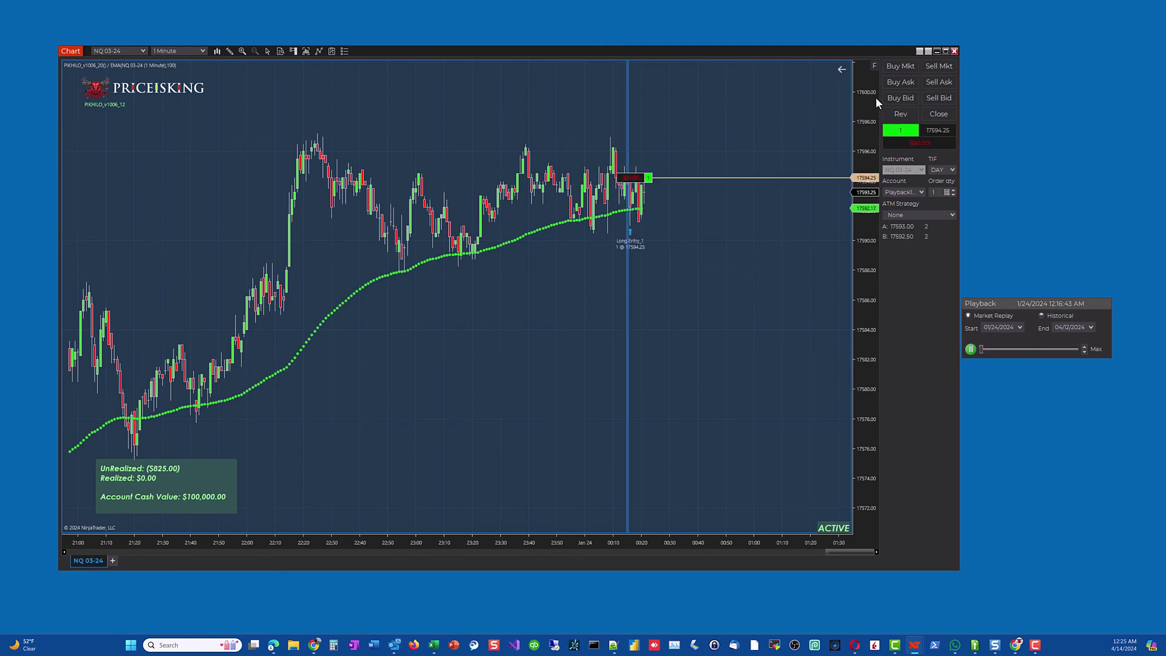
drag(876, 98, 851, 410)
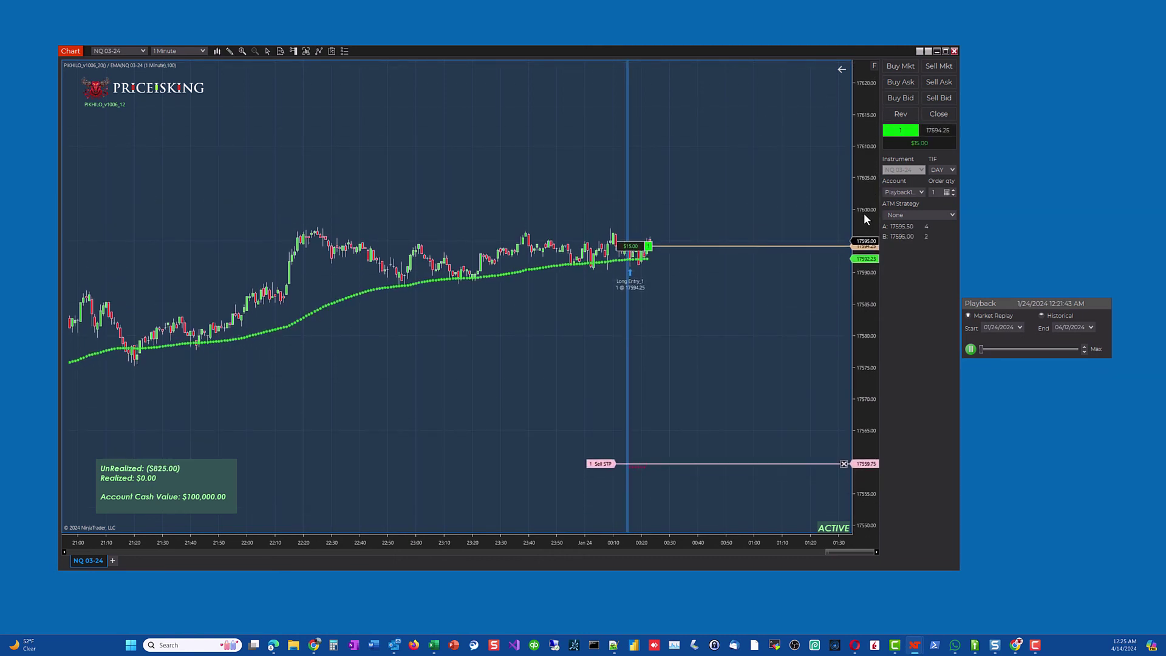
drag(864, 213, 851, 328)
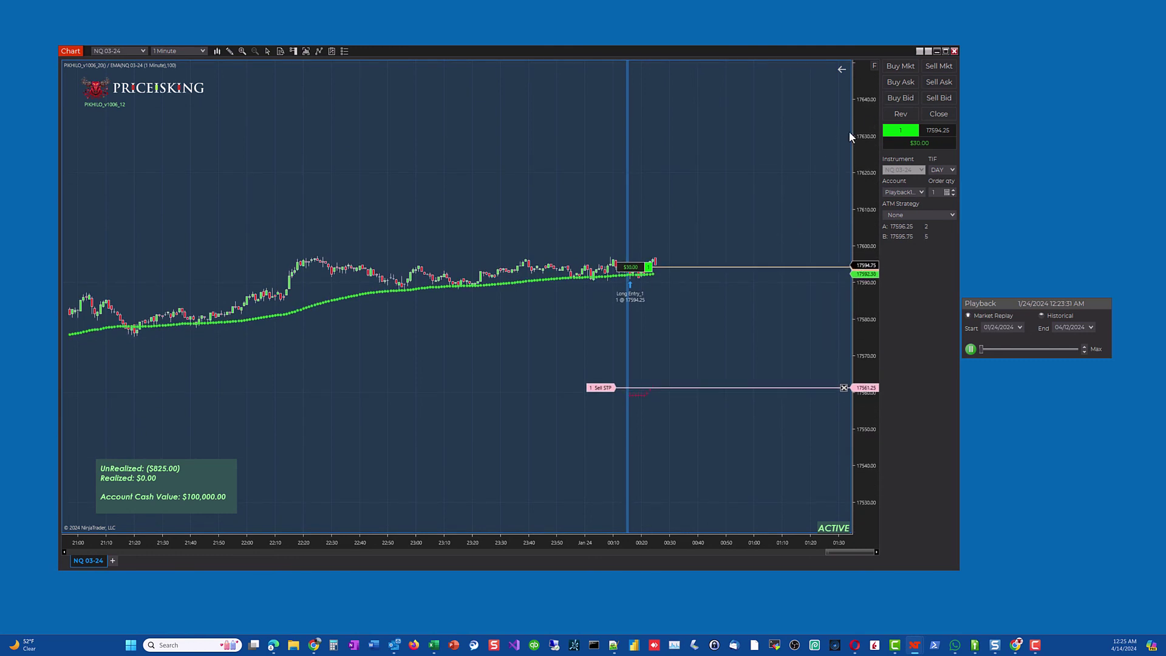
drag(862, 131, 851, 341)
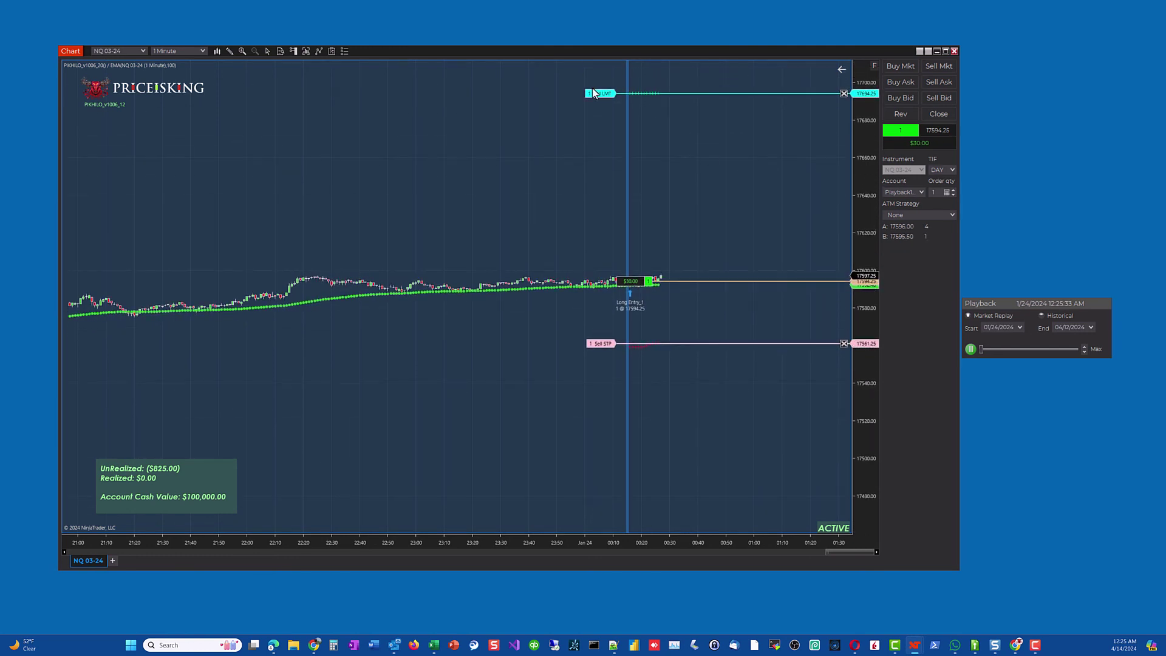
drag(601, 95, 603, 240)
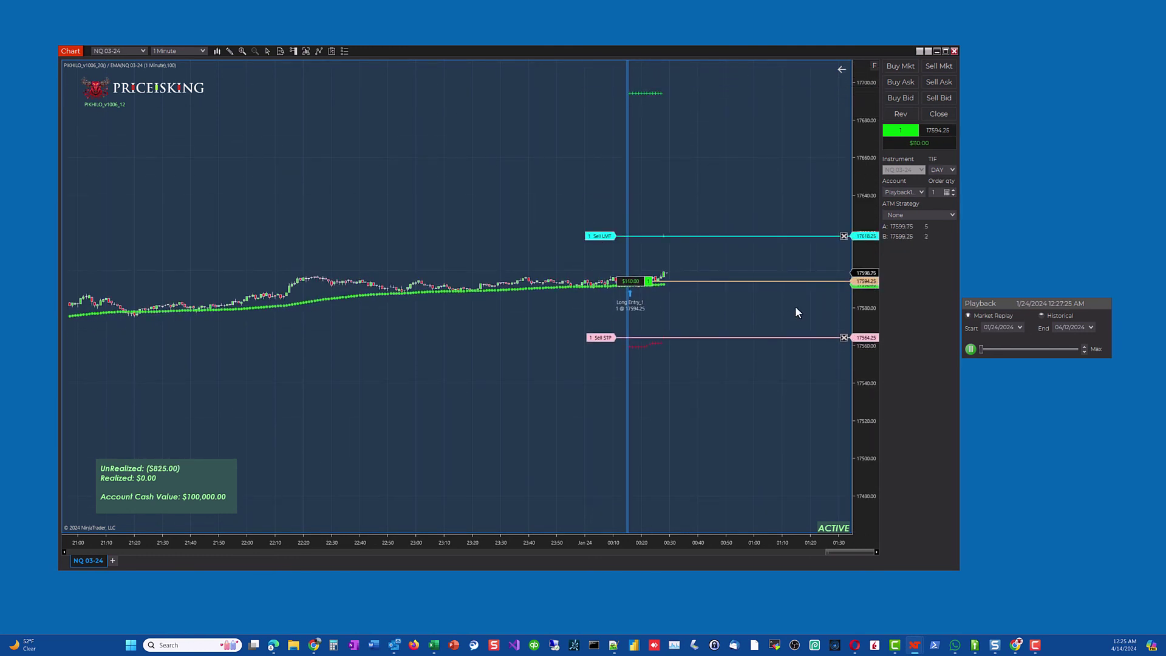
drag(860, 289, 859, 146)
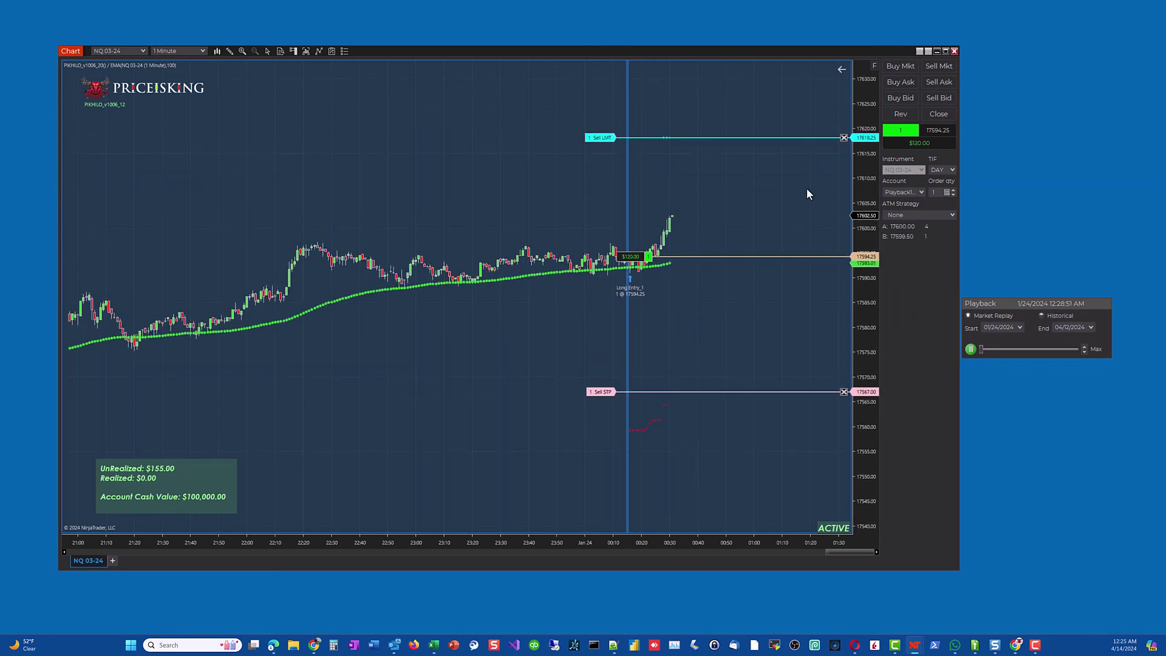